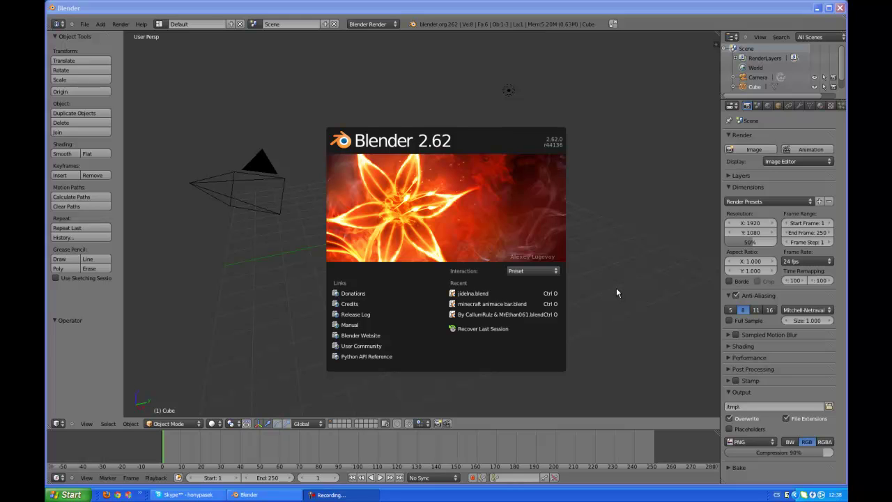
# Step: Close the splash screen and orbit the view to show the camera, lamp and cube
pyautogui.click(668, 272)
pyautogui.scroll(5, 607, 265)
pyautogui.scroll(-5, 559, 258)
pyautogui.moveTo(673, 252)
pyautogui.mouseDown(button='middle')
pyautogui.moveTo(619, 241)
pyautogui.moveTo(515, 260)
pyautogui.moveTo(388, 243)
pyautogui.moveTo(525, 273)
pyautogui.mouseUp(button='middle')
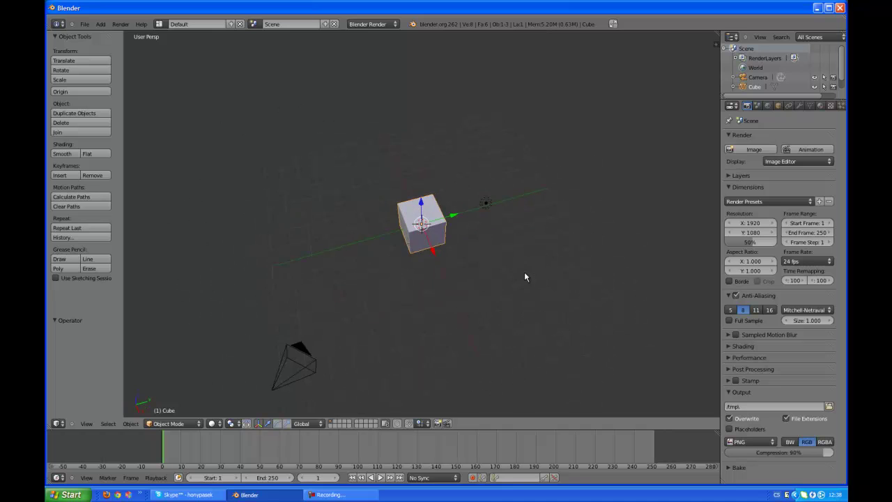
pyautogui.scroll(2, 525, 274)
pyautogui.scroll(1, 574, 245)
pyautogui.scroll(-3, 573, 244)
pyautogui.moveTo(573, 244)
pyautogui.mouseDown(button='middle')
pyautogui.moveTo(641, 217)
pyautogui.moveTo(590, 185)
pyautogui.moveTo(524, 197)
pyautogui.mouseUp(button='middle')
pyautogui.moveTo(544, 161)
pyautogui.mouseDown(button='middle')
pyautogui.moveTo(545, 184)
pyautogui.moveTo(527, 179)
pyautogui.mouseUp(button='middle')
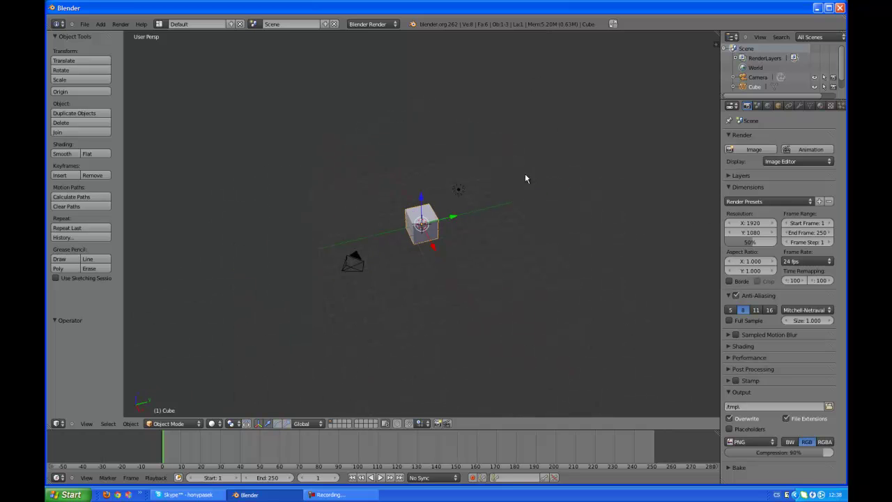
# Step: Select the lamp and move it with the gizmo arrows to X 2.213
pyautogui.rightClick(485, 167)
pyautogui.moveTo(515, 166)
pyautogui.mouseDown()
pyautogui.moveTo(336, 237)
pyautogui.moveTo(272, 243)
pyautogui.moveTo(274, 291)
pyautogui.mouseUp()
pyautogui.moveTo(459, 319)
pyautogui.mouseDown(button='middle')
pyautogui.moveTo(501, 304)
pyautogui.moveTo(362, 243)
pyautogui.moveTo(358, 254)
pyautogui.moveTo(441, 301)
pyautogui.moveTo(511, 295)
pyautogui.moveTo(509, 281)
pyautogui.moveTo(627, 255)
pyautogui.moveTo(542, 247)
pyautogui.moveTo(634, 249)
pyautogui.moveTo(548, 255)
pyautogui.moveTo(631, 289)
pyautogui.moveTo(534, 261)
pyautogui.moveTo(562, 241)
pyautogui.moveTo(420, 232)
pyautogui.moveTo(469, 272)
pyautogui.moveTo(573, 276)
pyautogui.moveTo(512, 276)
pyautogui.moveTo(548, 218)
pyautogui.mouseUp(button='middle')
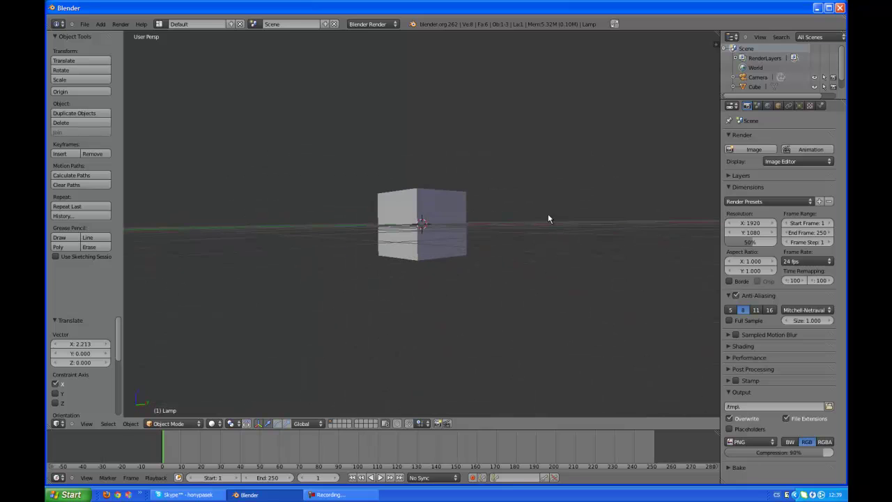
# Step: Select the cube and orbit the view to look at it from above
pyautogui.rightClick(395, 213)
pyautogui.moveTo(395, 214); pyautogui.dragTo(492, 243, button='middle')
pyautogui.moveTo(514, 215)
pyautogui.mouseDown(button='middle')
pyautogui.moveTo(489, 279)
pyautogui.moveTo(490, 258)
pyautogui.moveTo(443, 232)
pyautogui.mouseUp(button='middle')
pyautogui.scroll(-4, 489, 282)
pyautogui.scroll(4, 519, 272)
pyautogui.scroll(1, 519, 273)
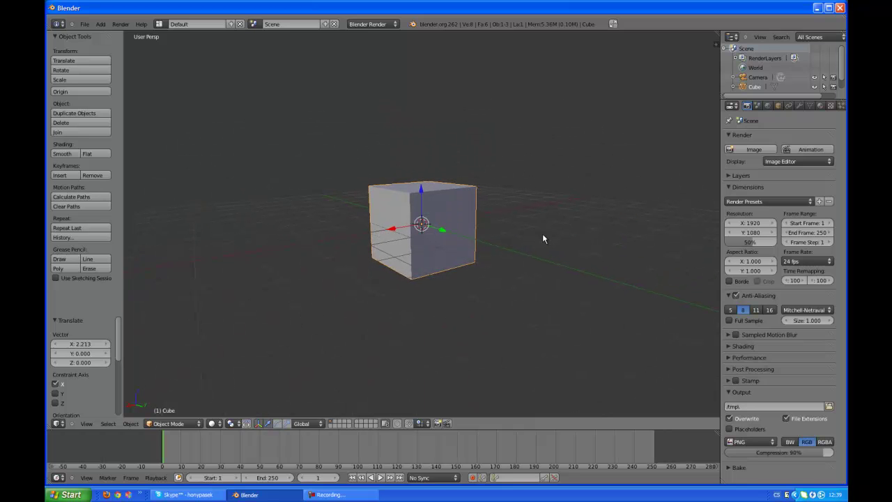
pyautogui.moveTo(543, 238); pyautogui.dragTo(572, 235, button='middle')
# Step: Drag the cube up the Z arrow to Z 0.996, then view it from above
pyautogui.moveTo(420, 187); pyautogui.dragTo(419, 152)
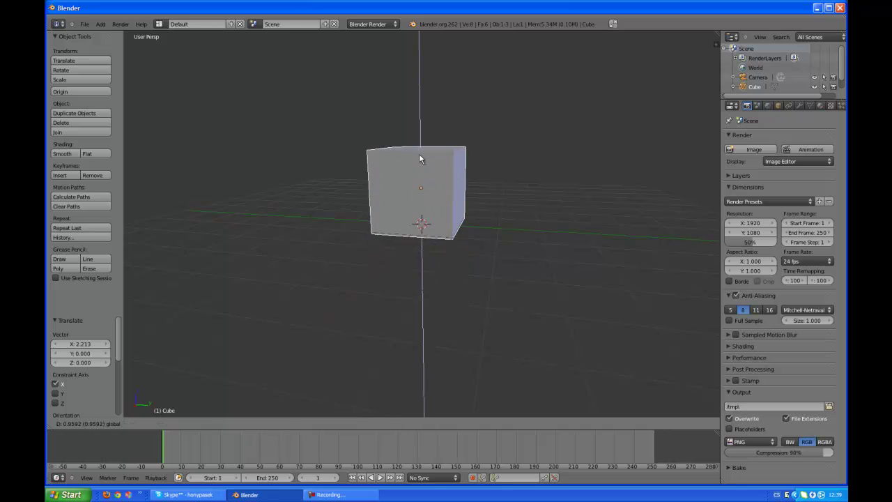
pyautogui.moveTo(519, 188)
pyautogui.mouseDown(button='middle')
pyautogui.moveTo(618, 171)
pyautogui.moveTo(607, 225)
pyautogui.moveTo(484, 201)
pyautogui.moveTo(536, 190)
pyautogui.mouseUp(button='middle')
pyautogui.scroll(1, 535, 185)
pyautogui.scroll(1, 536, 192)
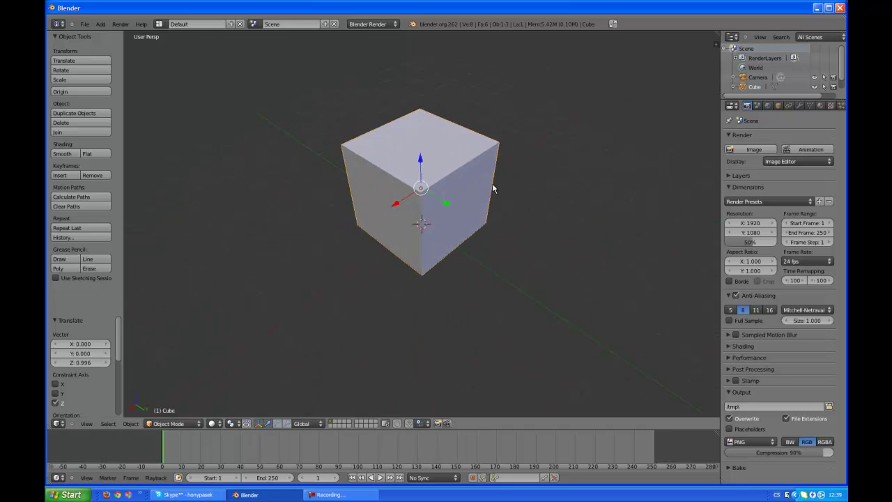
pyautogui.scroll(4, 537, 202)
pyautogui.scroll(2, 537, 208)
pyautogui.scroll(-5, 606, 237)
pyautogui.moveTo(605, 236)
pyautogui.mouseDown(button='middle')
pyautogui.moveTo(553, 212)
pyautogui.moveTo(379, 223)
pyautogui.moveTo(392, 255)
pyautogui.moveTo(482, 221)
pyautogui.moveTo(554, 220)
pyautogui.mouseUp(button='middle')
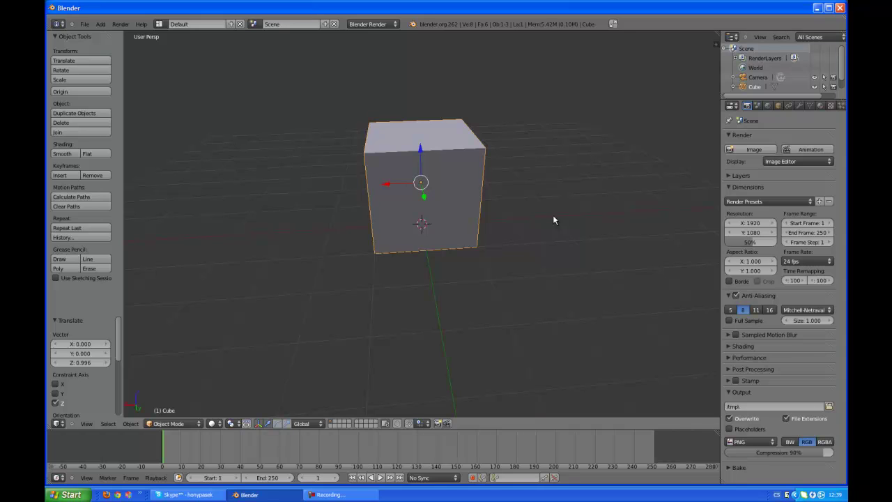
pyautogui.press('space')
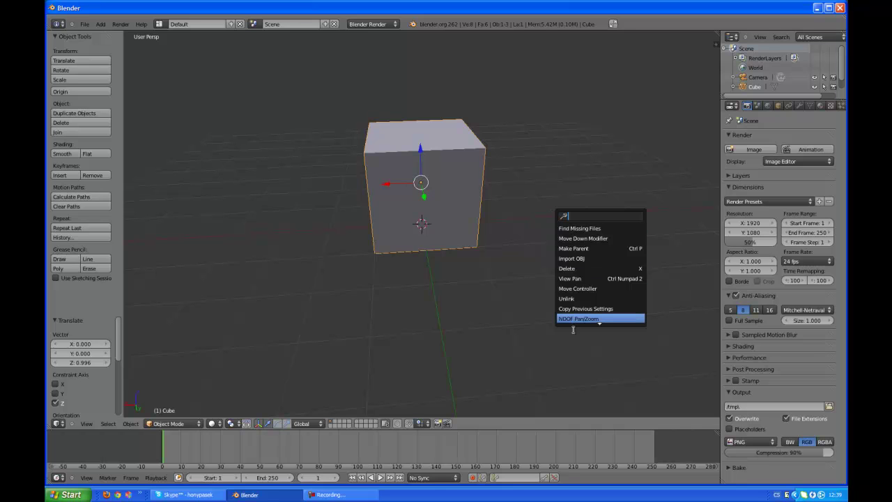
pyautogui.scroll(-3, 598, 319)
pyautogui.scroll(-3, 597, 317)
pyautogui.scroll(-3, 596, 315)
pyautogui.scroll(-3, 585, 310)
pyautogui.scroll(2, 589, 311)
pyautogui.scroll(2, 600, 314)
pyautogui.scroll(5, 598, 278)
pyautogui.scroll(2, 601, 236)
pyautogui.scroll(5, 600, 230)
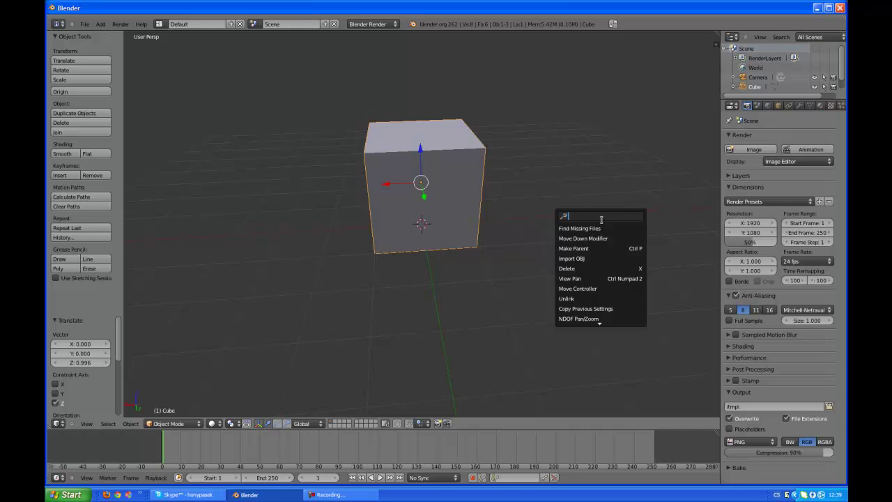
pyautogui.write('plane')
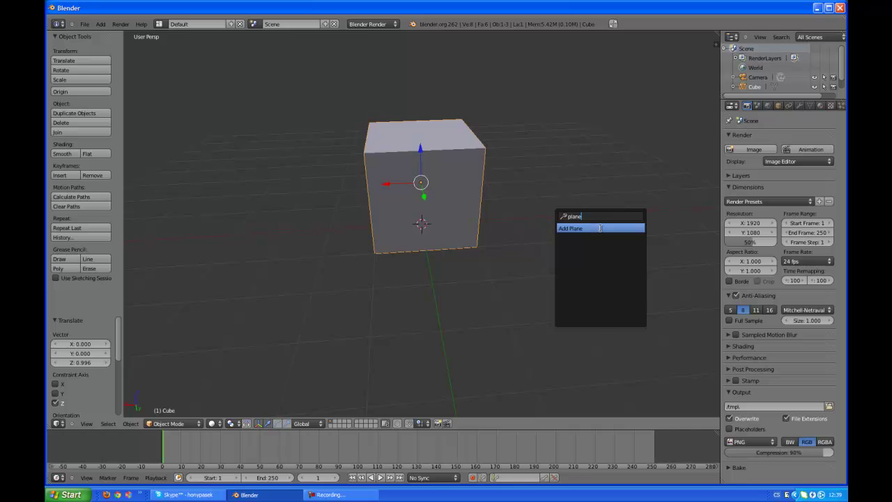
pyautogui.press('Return')
pyautogui.moveTo(425, 243); pyautogui.dragTo(527, 322)
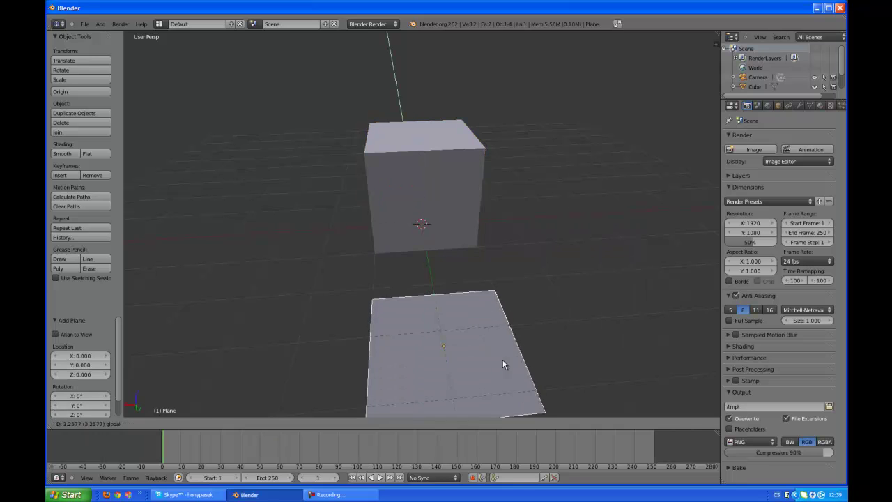
pyautogui.moveTo(528, 322)
pyautogui.mouseDown(button='middle')
pyautogui.moveTo(596, 346)
pyautogui.moveTo(631, 316)
pyautogui.moveTo(633, 301)
pyautogui.moveTo(637, 309)
pyautogui.moveTo(577, 337)
pyautogui.mouseUp(button='middle')
pyautogui.press('x')
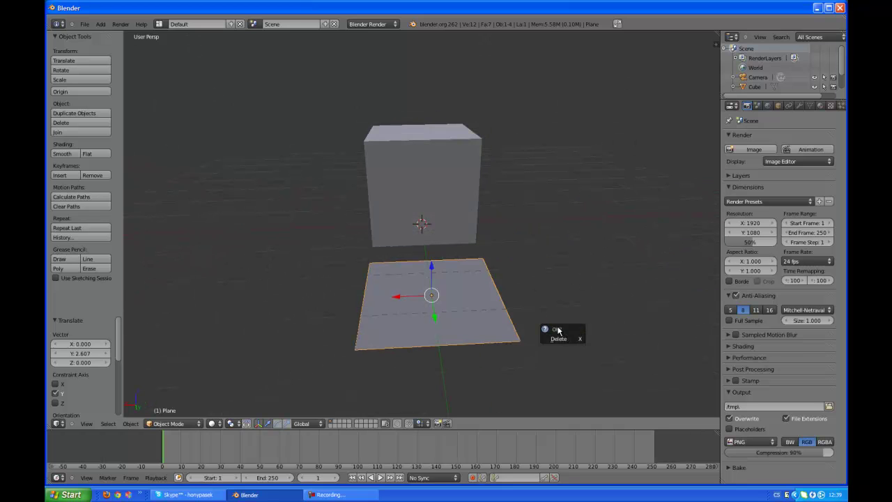
pyautogui.press('Escape')
pyautogui.press('x')
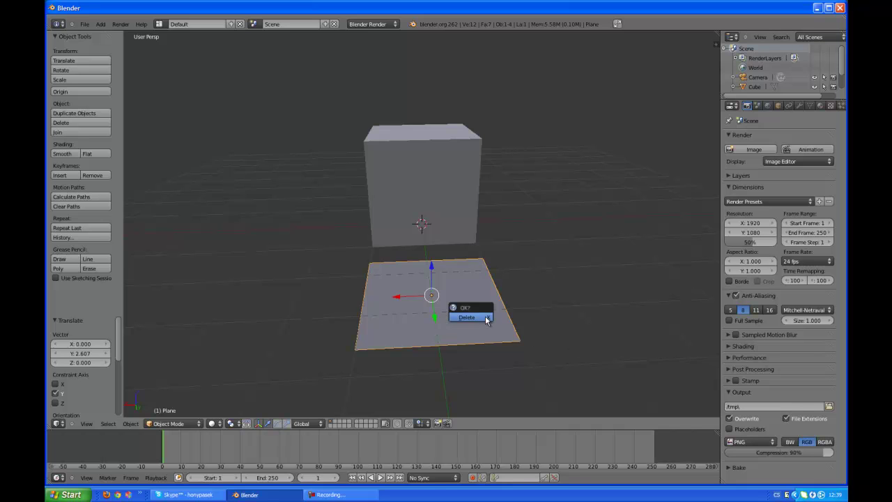
pyautogui.click(485, 318)
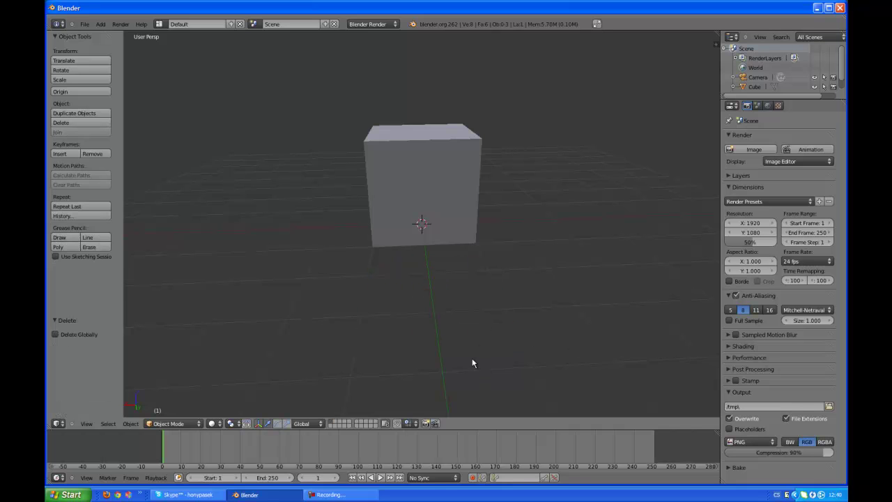
# Step: Search the operators for 'lamp' and run Add Lamp, browsing the lamp types
pyautogui.moveTo(472, 357); pyautogui.dragTo(546, 222, button='middle')
pyautogui.scroll(-2, 547, 221)
pyautogui.scroll(-2, 565, 237)
pyautogui.moveTo(564, 261)
pyautogui.mouseDown(button='middle')
pyautogui.moveTo(502, 183)
pyautogui.moveTo(442, 188)
pyautogui.mouseUp(button='middle')
pyautogui.press('space')
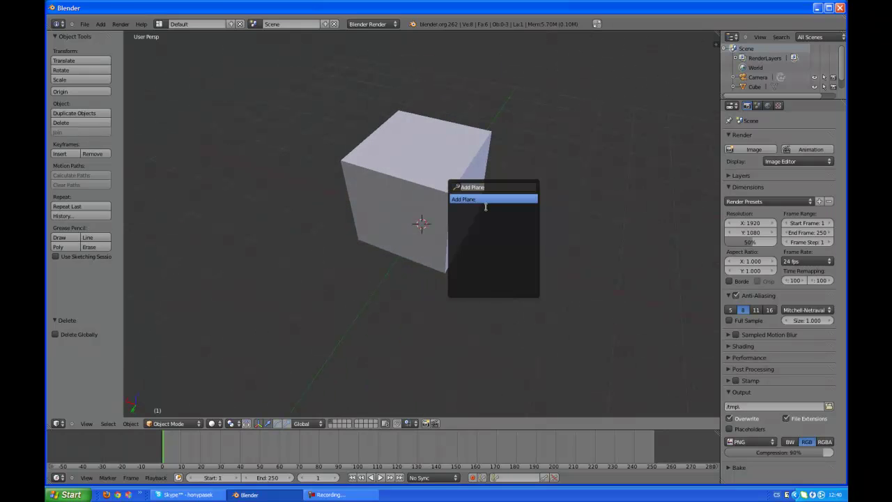
pyautogui.press('BackSpace')
pyautogui.write('lapm')
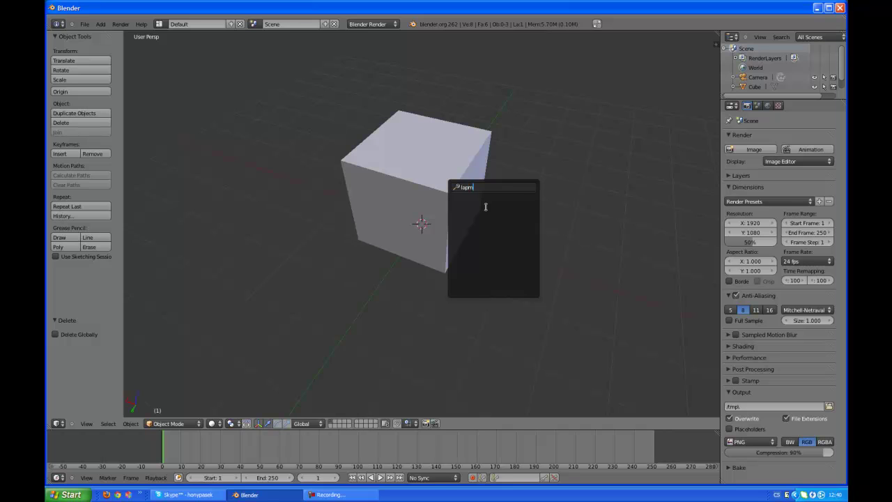
pyautogui.press('BackSpace')
pyautogui.press('BackSpace')
pyautogui.write('mp')
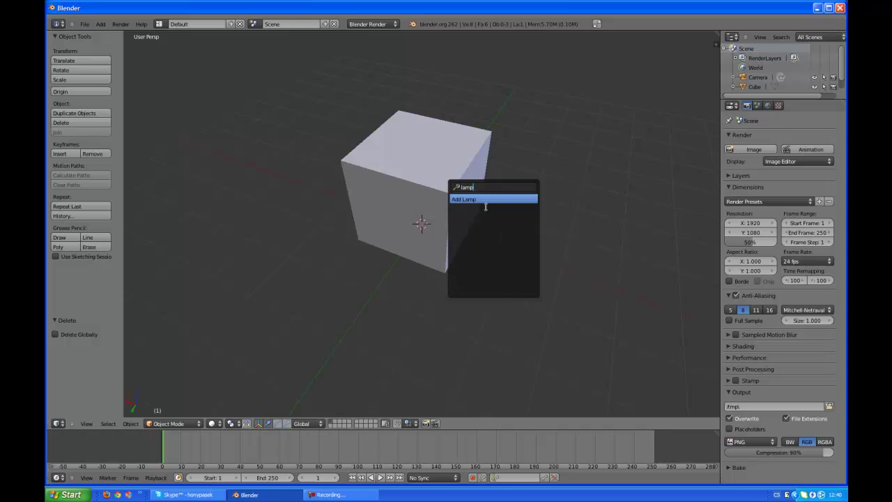
pyautogui.press('Return')
pyautogui.press('Down')
pyautogui.press('Down')
pyautogui.press('Down')
pyautogui.press('Down')
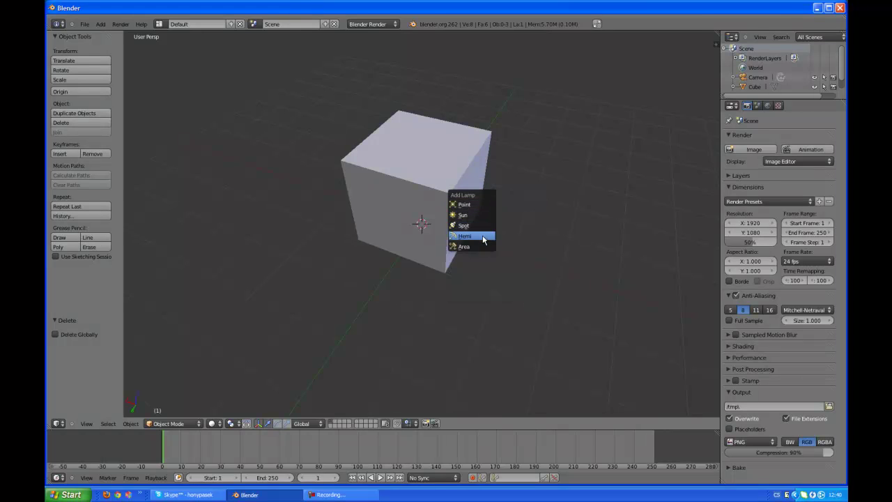
# Step: Orbit to the lamp and camera, then search the operators for 'monke'
pyautogui.scroll(-4, 537, 252)
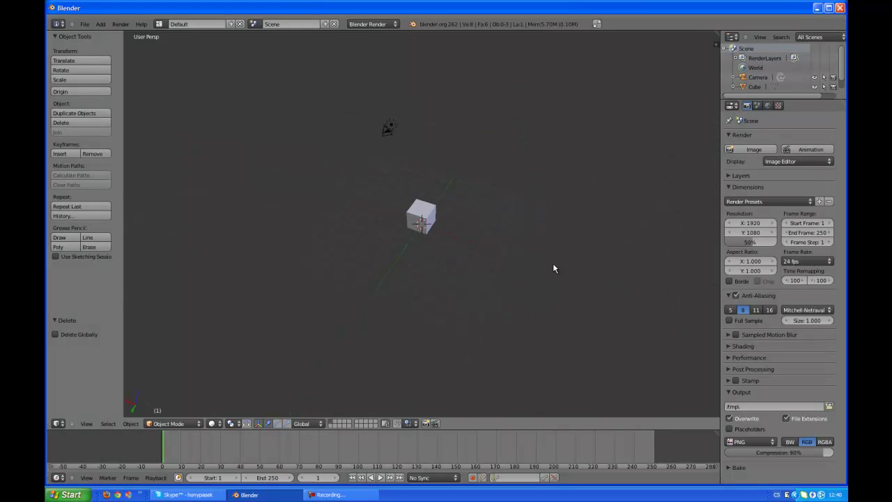
pyautogui.scroll(2, 547, 253)
pyautogui.moveTo(539, 242); pyautogui.dragTo(390, 227, button='middle')
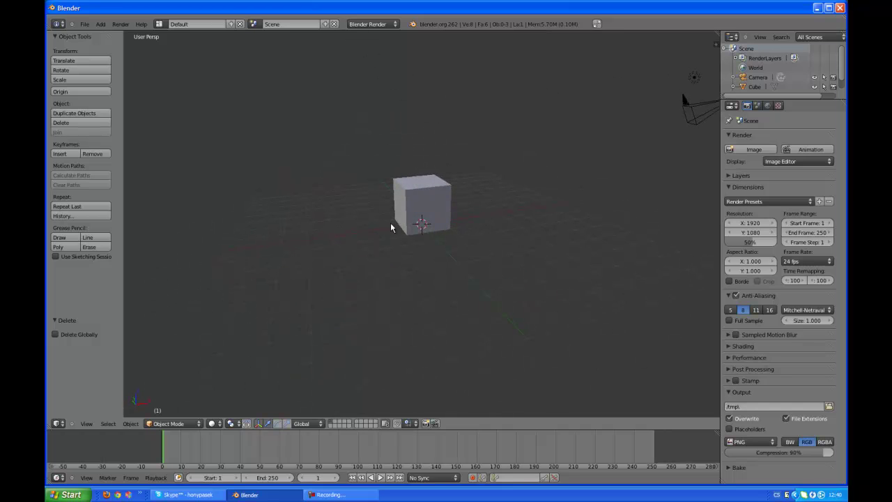
pyautogui.press('space')
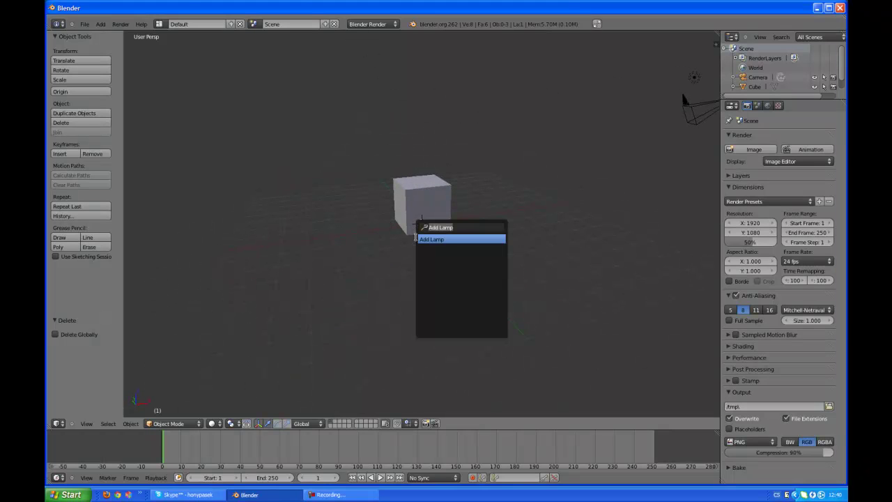
pyautogui.write('monke')
# Step: Add a monkey mesh and move it along the Z axis
pyautogui.click(454, 241)
pyautogui.scroll(3, 407, 218)
pyautogui.press('g')
pyautogui.press('y')
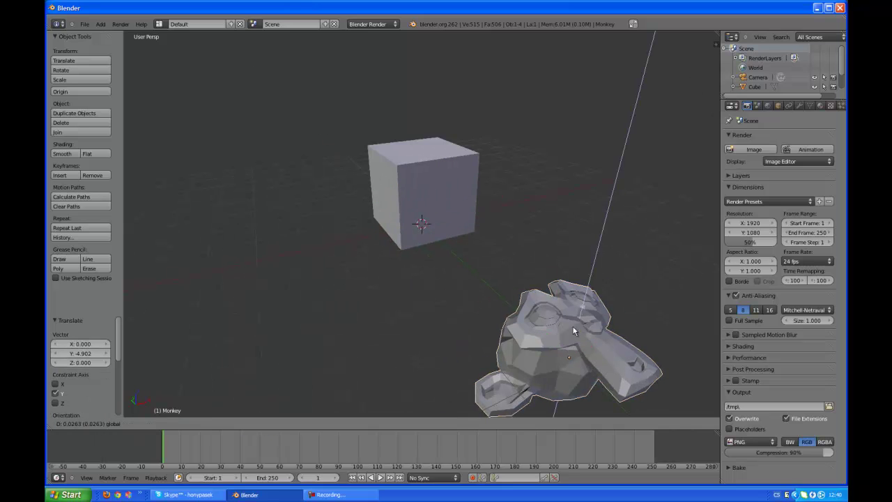
pyautogui.press('z')
pyautogui.click(623, 338)
pyautogui.moveTo(622, 339)
pyautogui.mouseDown(button='middle')
pyautogui.moveTo(596, 377)
pyautogui.moveTo(574, 355)
pyautogui.moveTo(594, 313)
pyautogui.moveTo(576, 261)
pyautogui.moveTo(564, 301)
pyautogui.moveTo(478, 320)
pyautogui.mouseUp(button='middle')
# Step: Delete the monkey so only the cube remains, then orbit around the cube
pyautogui.press('x')
pyautogui.click(371, 289)
pyautogui.moveTo(372, 289); pyautogui.dragTo(409, 306, button='middle')
pyautogui.press('space')
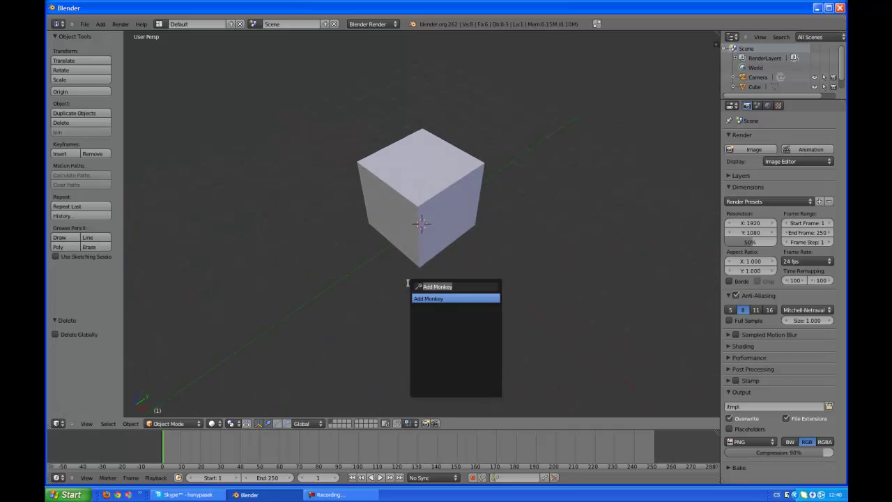
pyautogui.press('BackSpace')
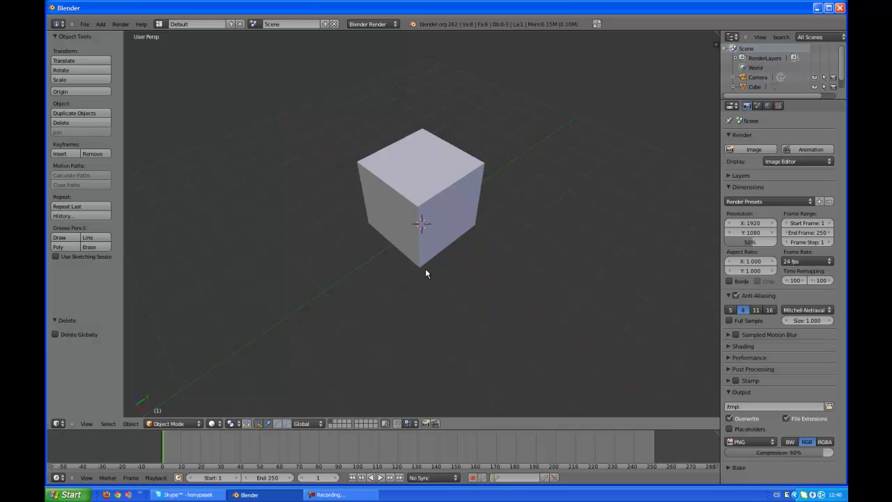
pyautogui.press('space')
pyautogui.press('Escape')
pyautogui.moveTo(712, 54)
pyautogui.mouseDown(button='middle')
pyautogui.moveTo(643, 119)
pyautogui.moveTo(634, 114)
pyautogui.mouseUp(button='middle')
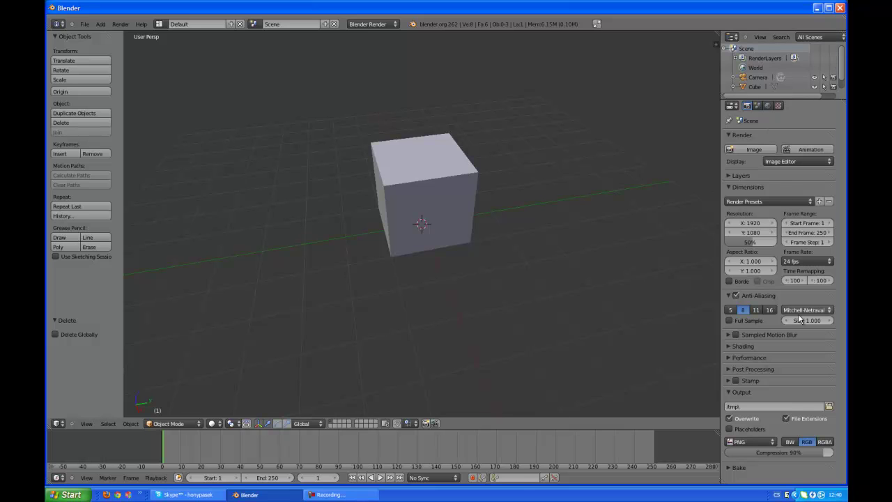
# Step: Select the cube and browse its Scene, World, Object, Constraints, Modifiers and Mesh properties
pyautogui.rightClick(443, 205)
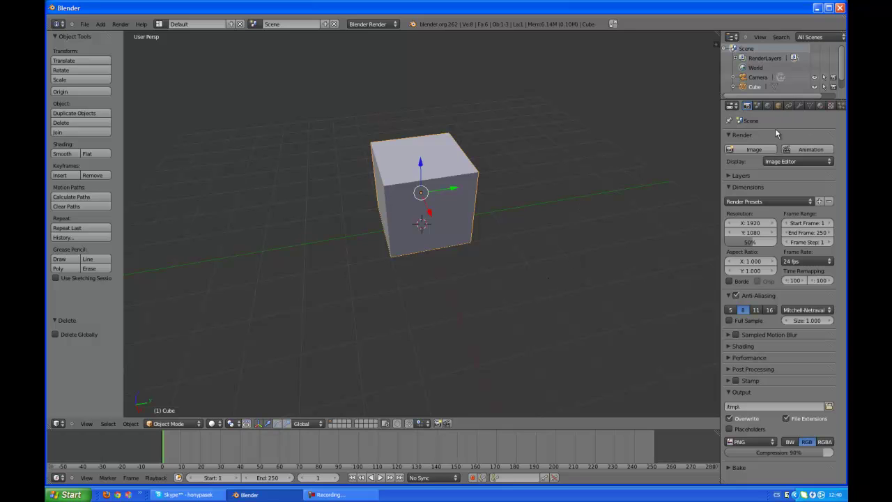
pyautogui.click(758, 106)
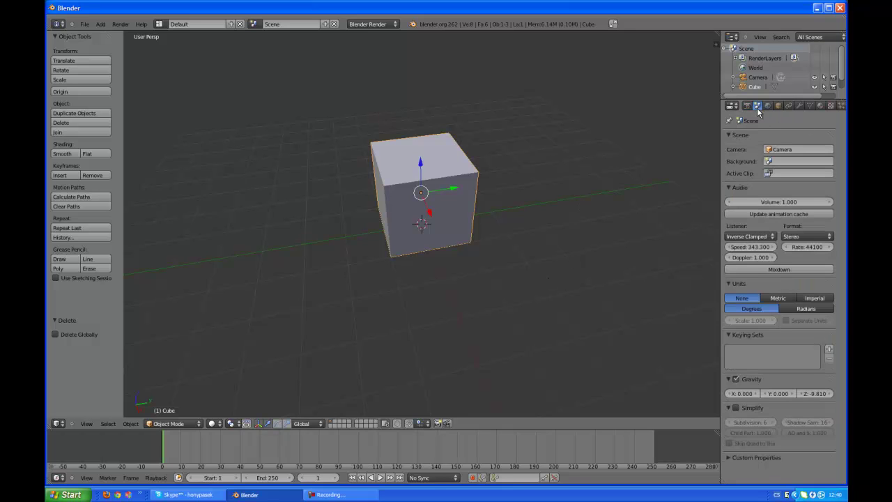
pyautogui.click(768, 106)
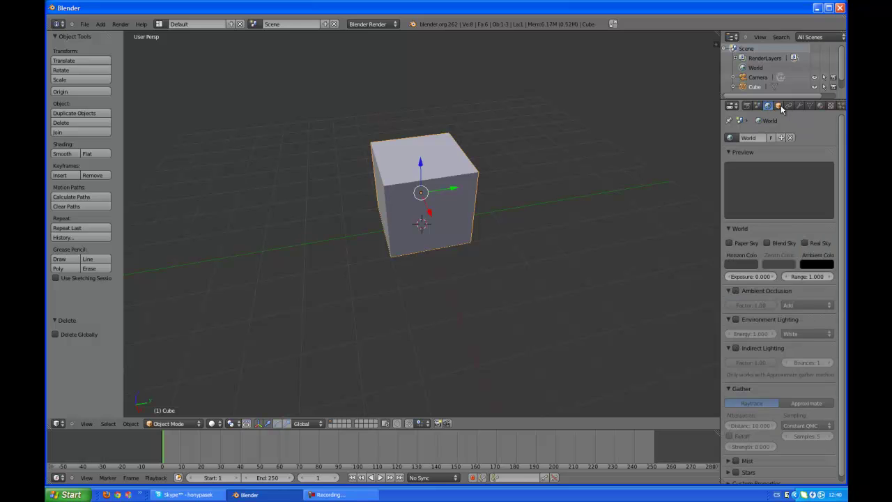
pyautogui.click(778, 106)
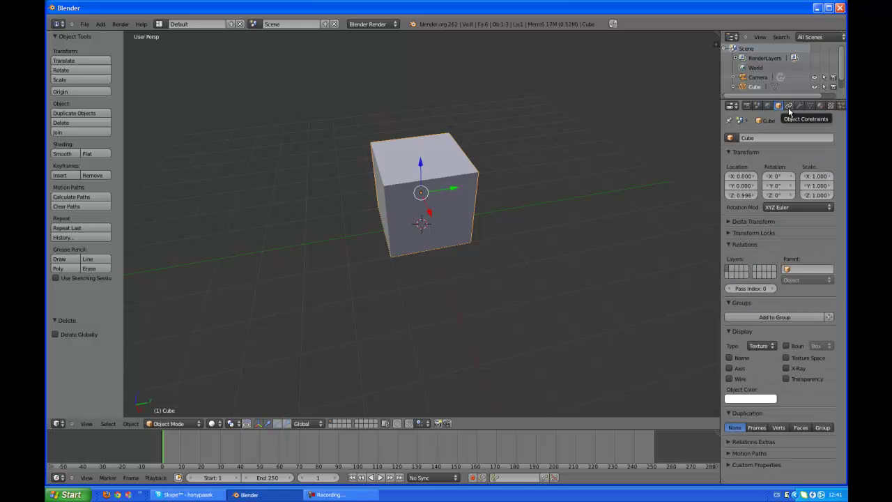
pyautogui.click(788, 106)
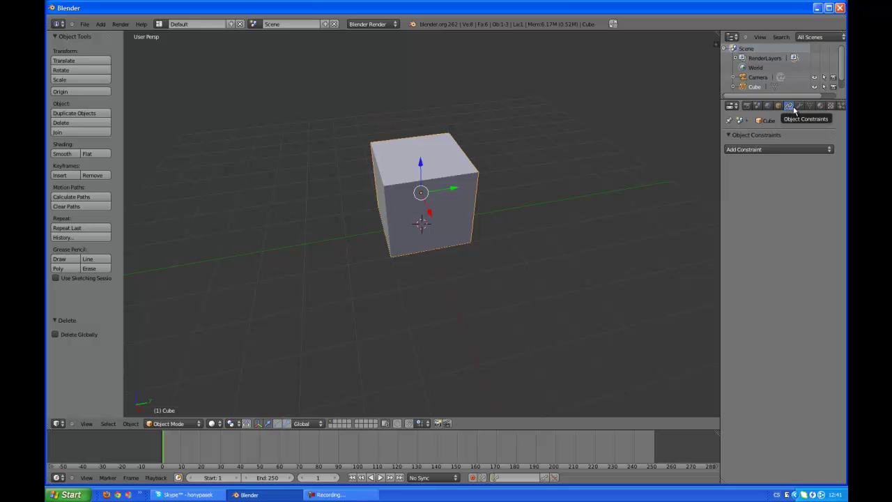
pyautogui.click(799, 106)
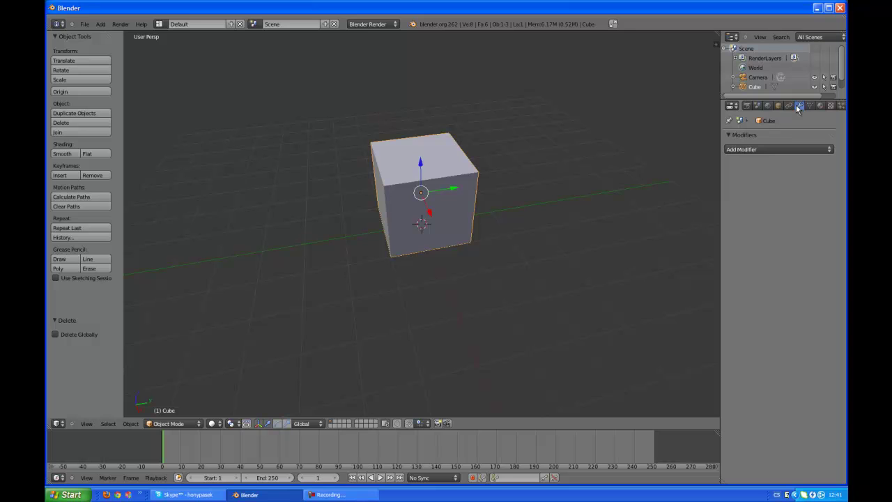
pyautogui.click(808, 107)
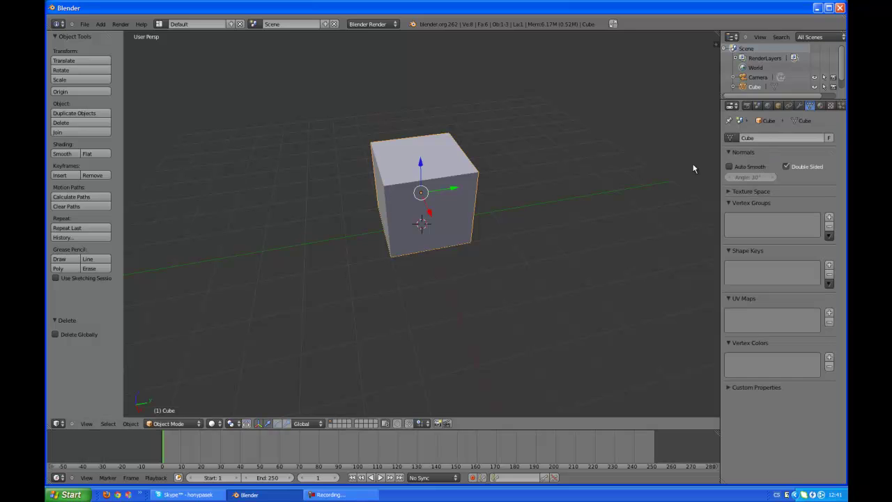
pyautogui.scroll(-3, 826, 106)
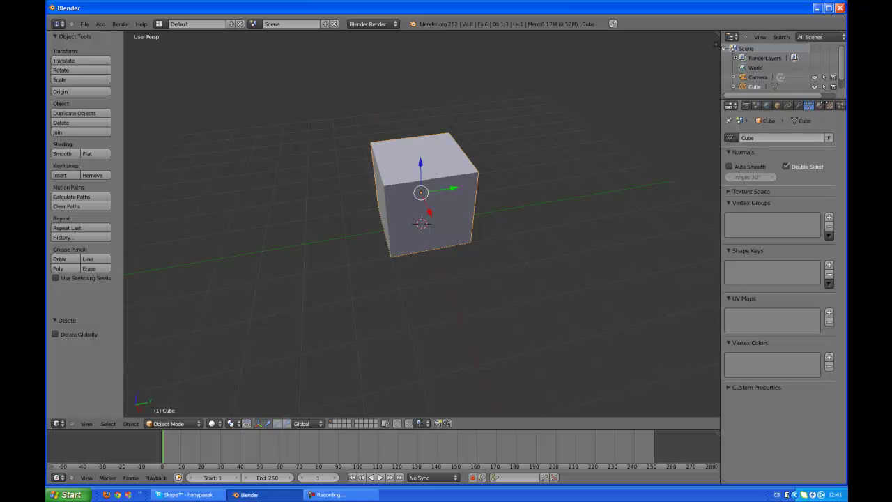
# Step: View the Material, Texture, Particles and Physics tabs, ending on Render settings (1920×1080, PNG)
pyautogui.click(804, 105)
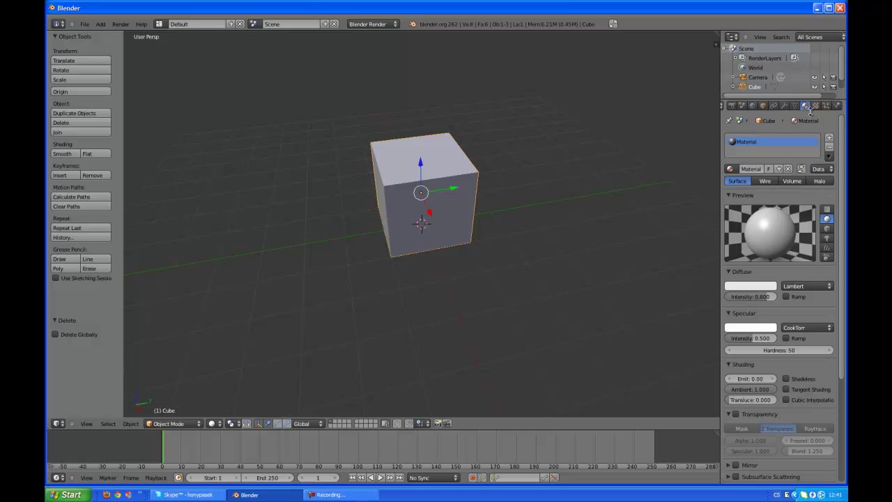
pyautogui.click(814, 105)
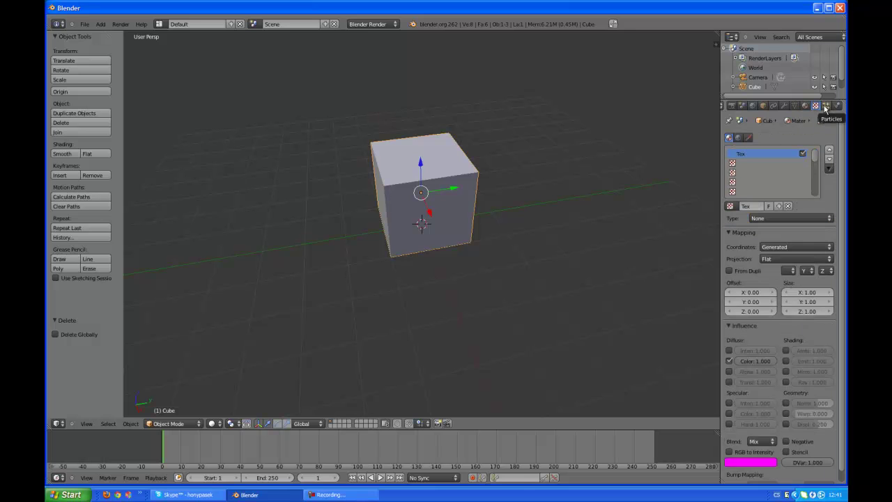
pyautogui.click(826, 107)
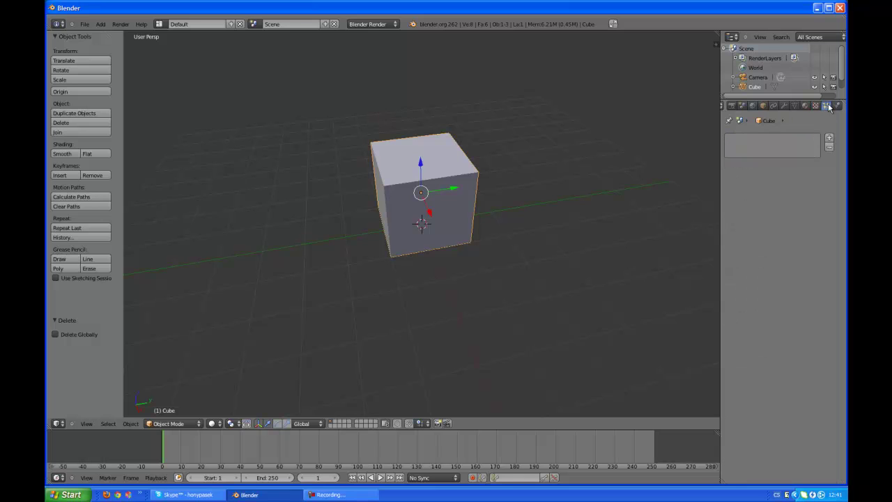
pyautogui.click(837, 106)
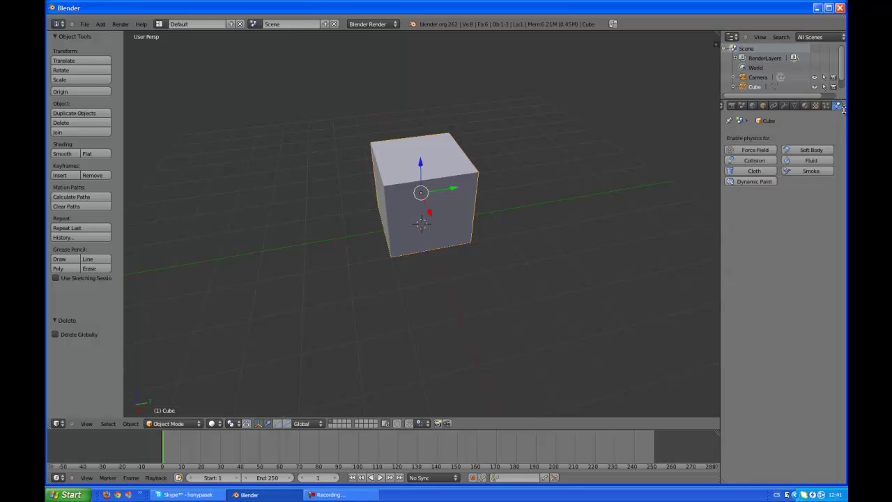
pyautogui.hscroll(-2, 773, 106)
pyautogui.click(735, 106)
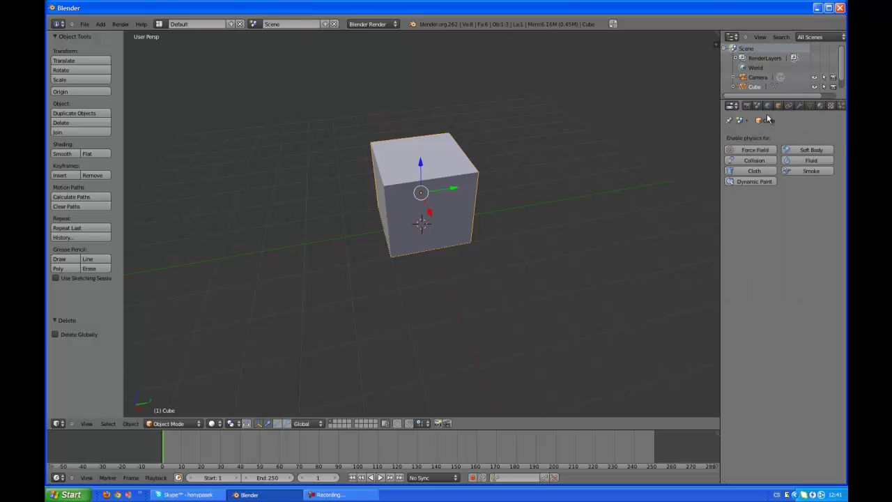
pyautogui.click(746, 106)
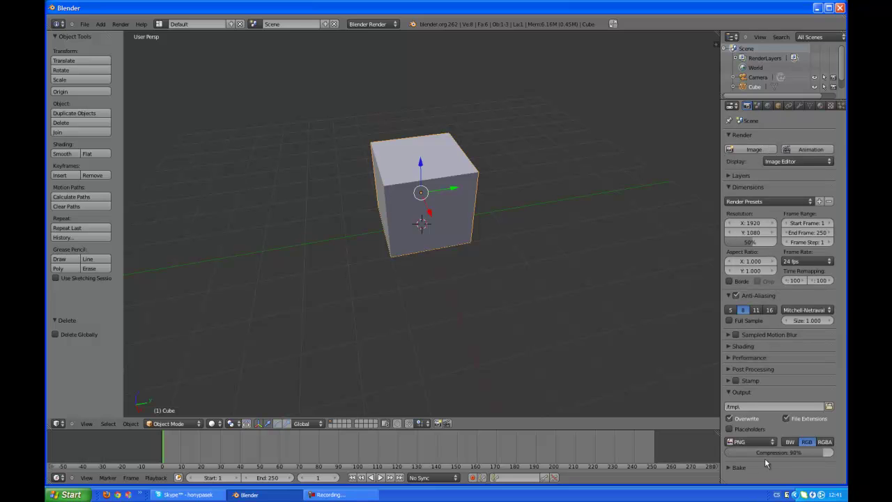
# Step: Switch the Properties area to Movie Clip Editor and back, then show the N side panel
pyautogui.click(731, 105)
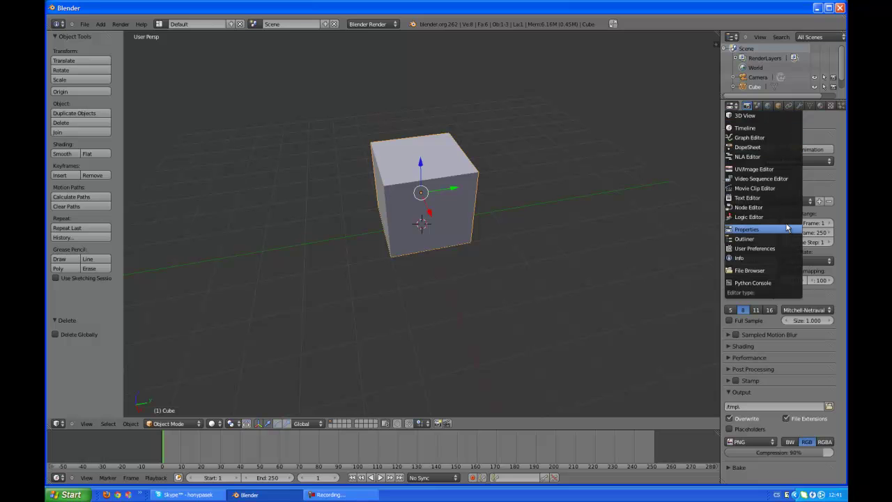
pyautogui.click(787, 192)
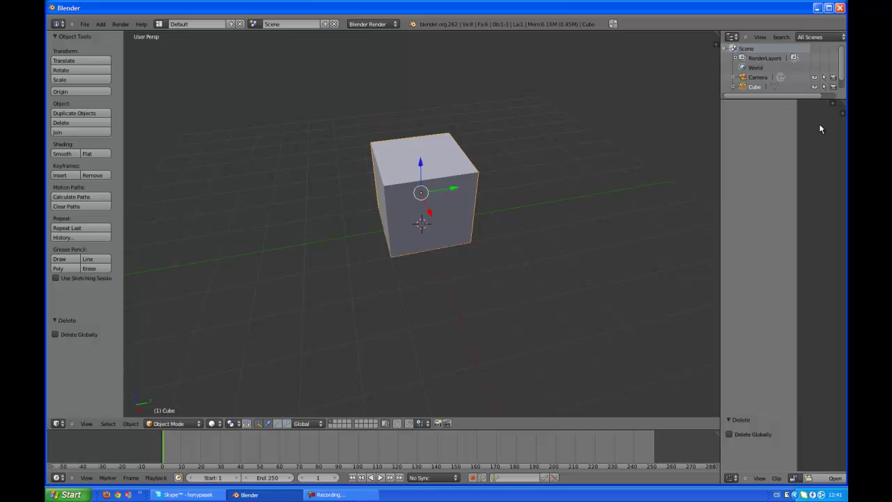
pyautogui.click(731, 479)
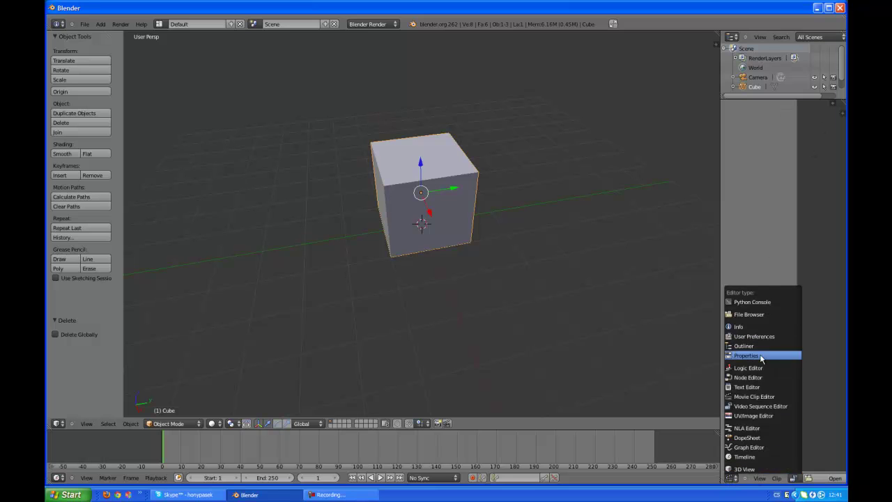
pyautogui.click(762, 356)
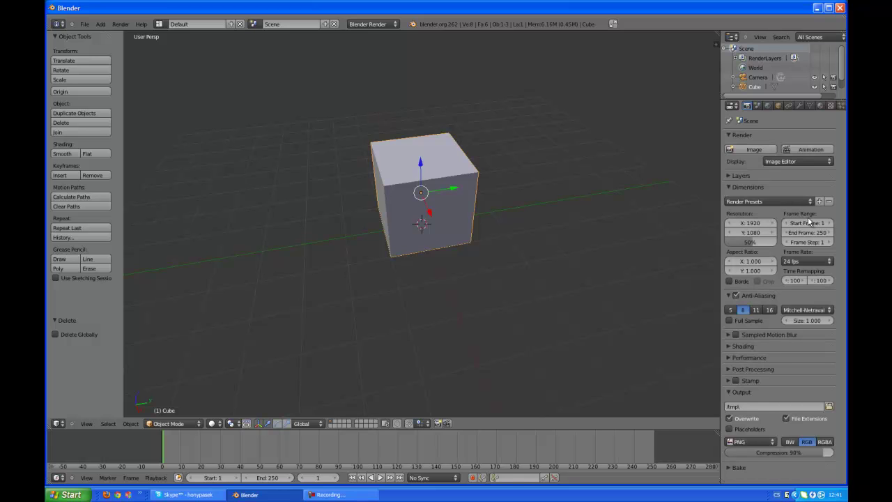
pyautogui.moveTo(564, 189)
pyautogui.mouseDown(button='middle')
pyautogui.moveTo(465, 183)
pyautogui.moveTo(498, 206)
pyautogui.mouseUp(button='middle')
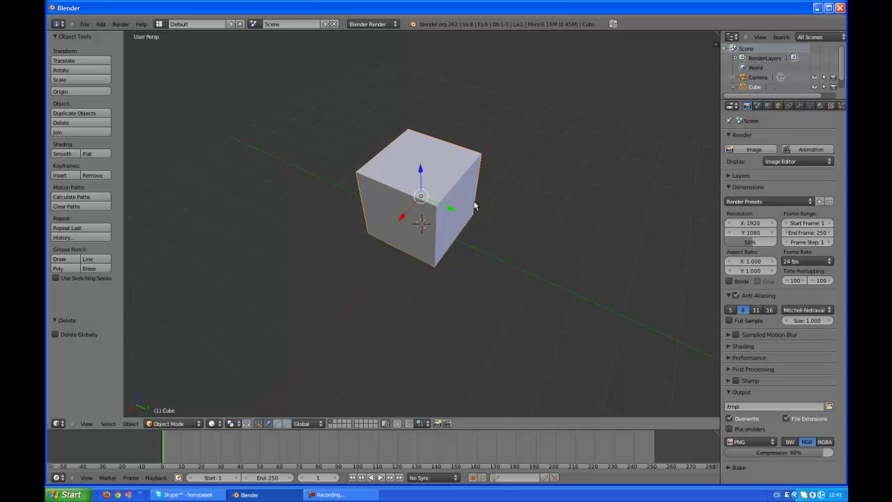
pyautogui.press('n')
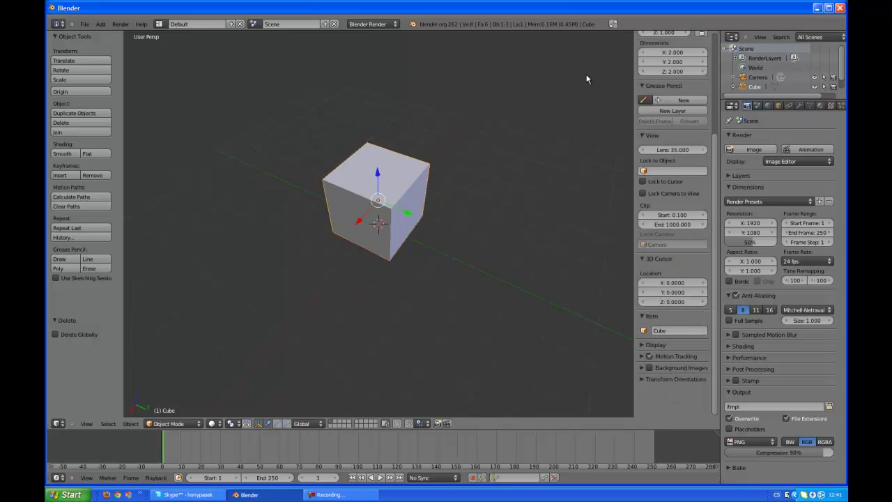
# Step: Toggle the cube into Edit Mode and back to Object Mode, then orbit the view
pyautogui.press('Tab')
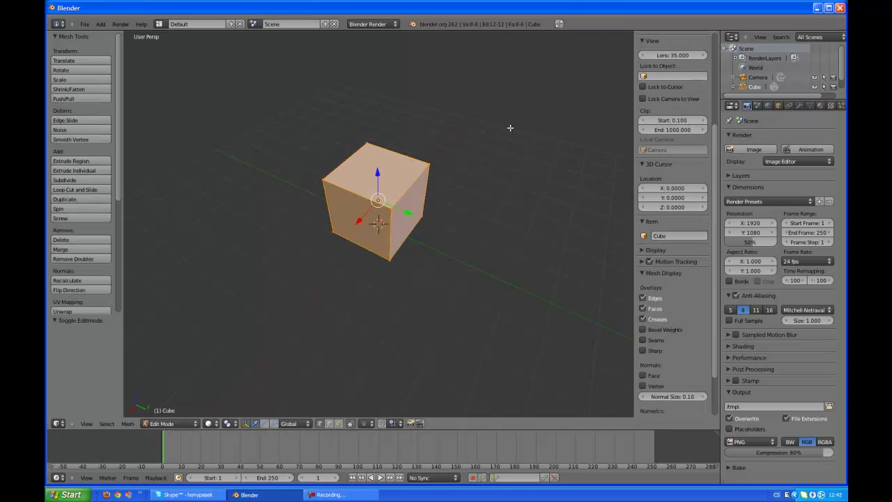
pyautogui.press('Tab')
pyautogui.moveTo(530, 136); pyautogui.dragTo(492, 126, button='middle')
pyautogui.press('n')
pyautogui.press('n')
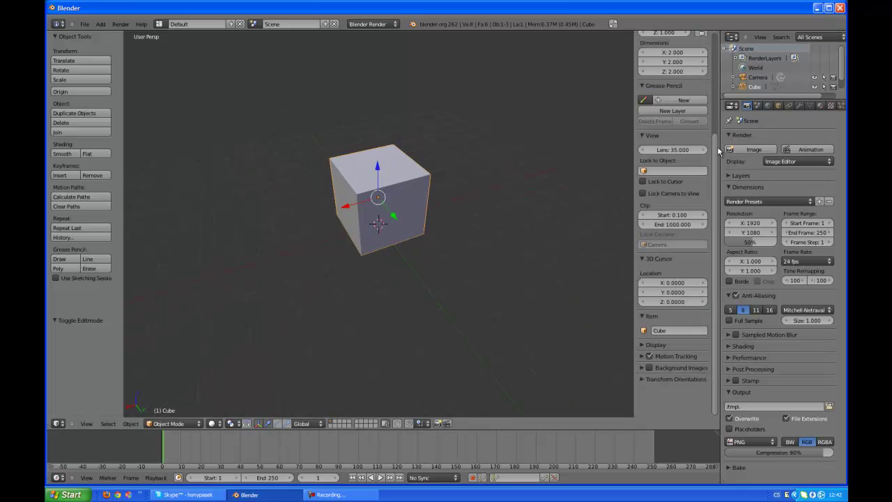
pyautogui.scroll(1, 716, 167)
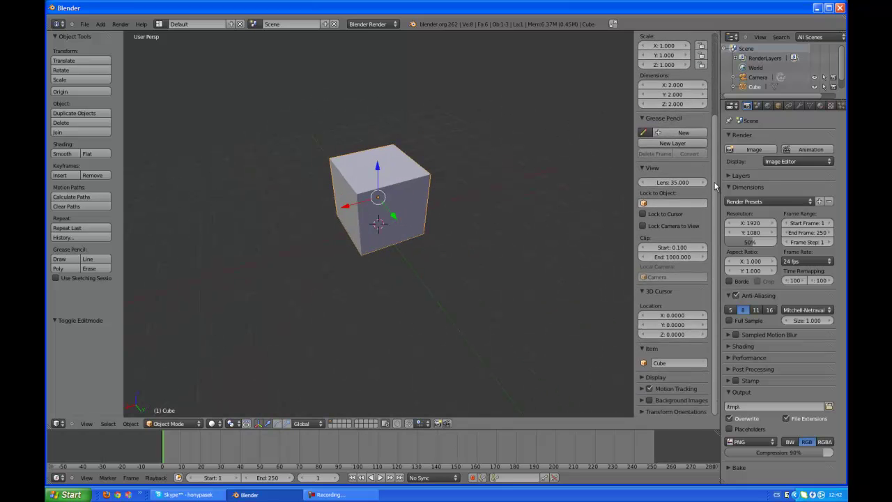
pyautogui.scroll(3, 715, 182)
# Step: Drag Location X and Rotation X, undoing each, keeping XYZ Euler rotation mode
pyautogui.moveTo(668, 60); pyautogui.dragTo(660, 64)
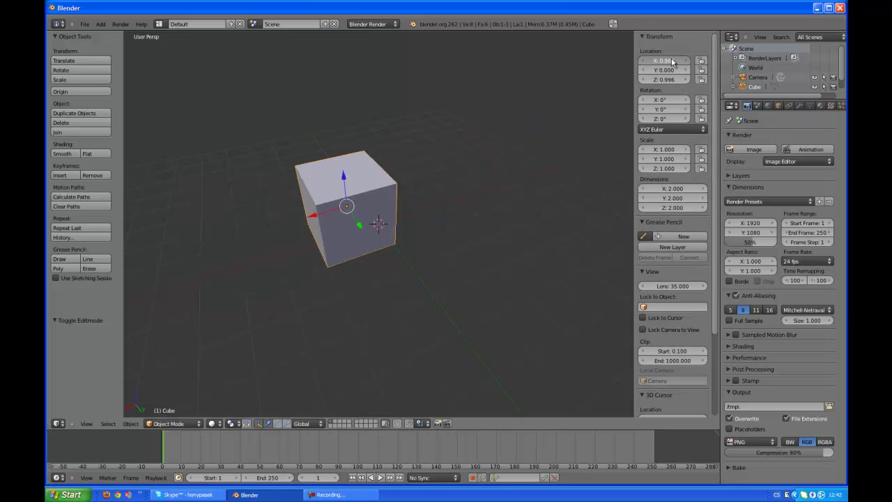
pyautogui.hotkey('ctrl', 'z')
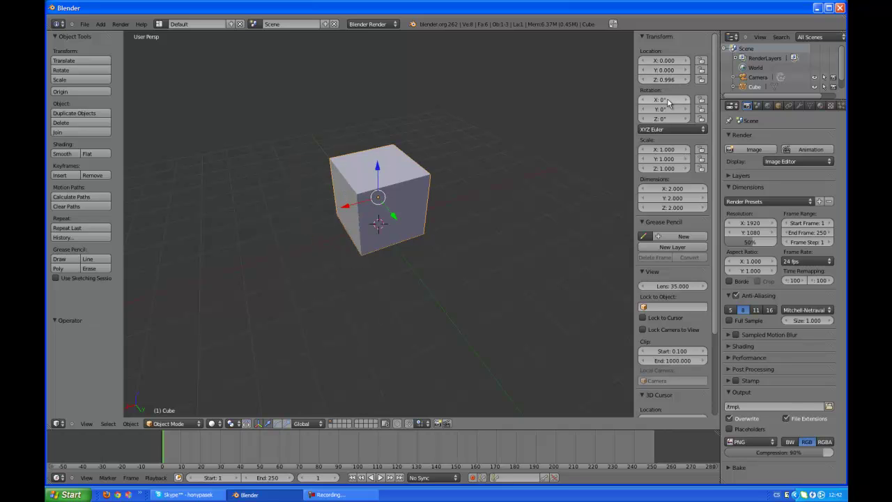
pyautogui.moveTo(672, 101); pyautogui.dragTo(670, 102)
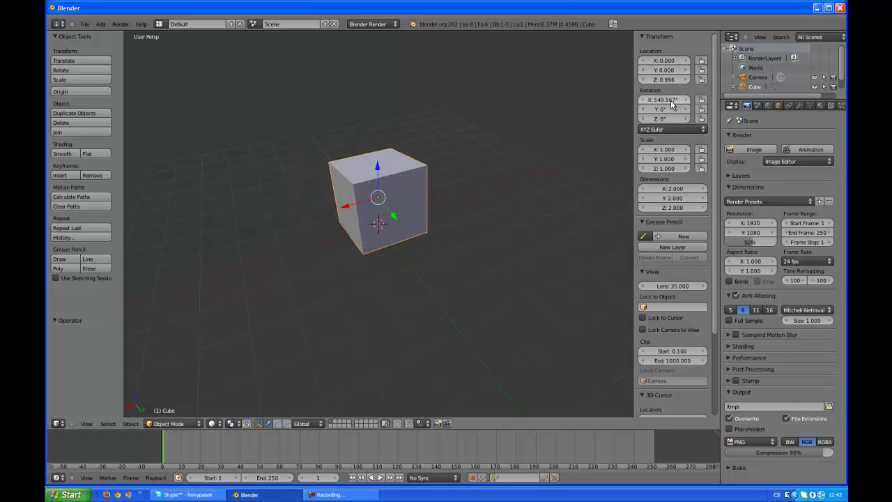
pyautogui.hotkey('ctrl', 'z')
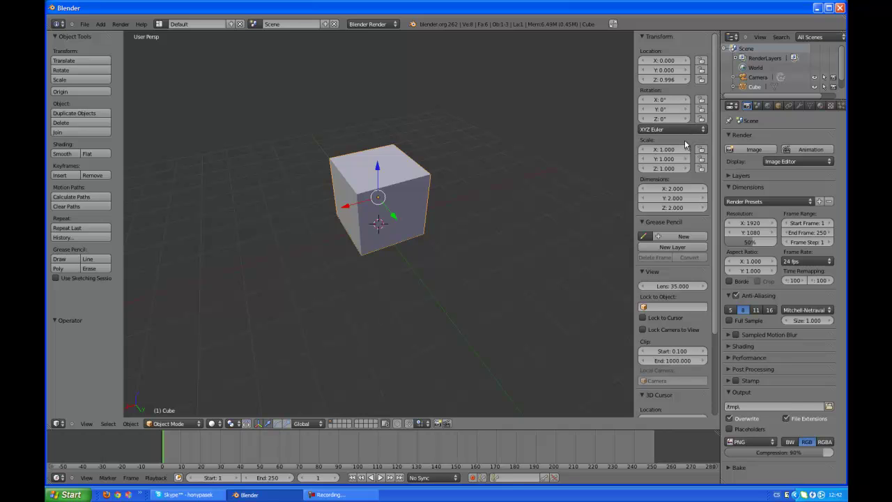
pyautogui.click(674, 131)
pyautogui.click(674, 129)
# Step: Stretch the cube via Scale X and Dimensions X, reverting it to 2×2×2
pyautogui.moveTo(655, 150); pyautogui.dragTo(654, 148)
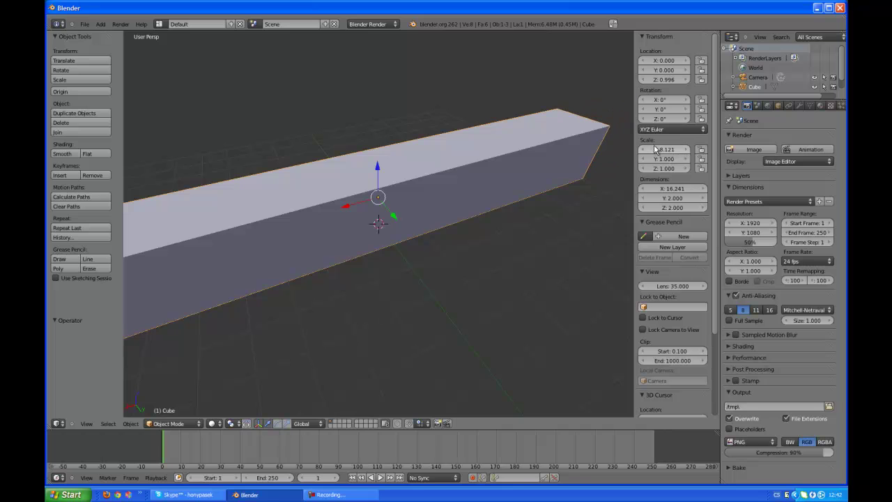
pyautogui.press('Escape')
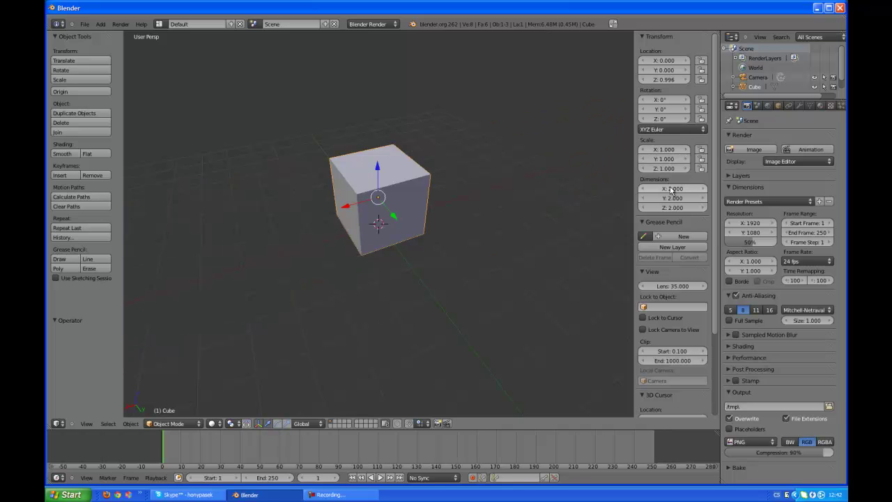
pyautogui.moveTo(672, 189)
pyautogui.mouseDown()
pyautogui.moveTo(683, 193)
pyautogui.moveTo(675, 206)
pyautogui.mouseUp()
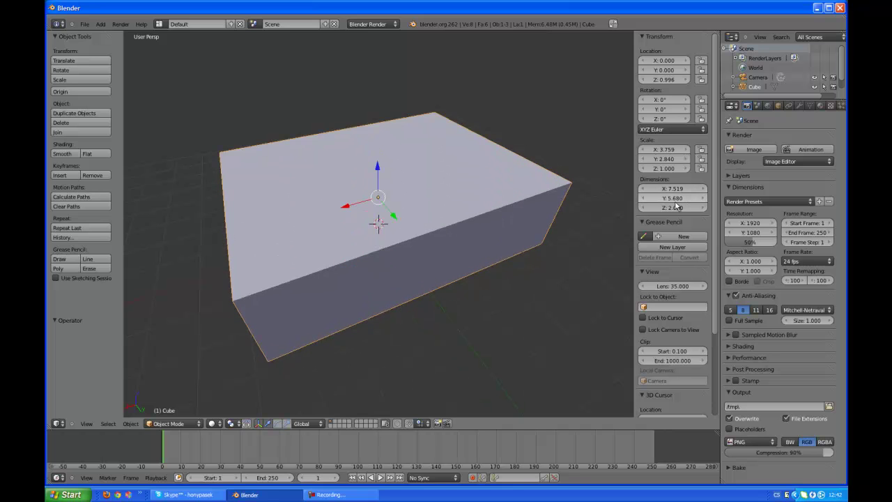
pyautogui.hotkey('ctrl', 'z')
pyautogui.hotkey('ctrl', 'z')
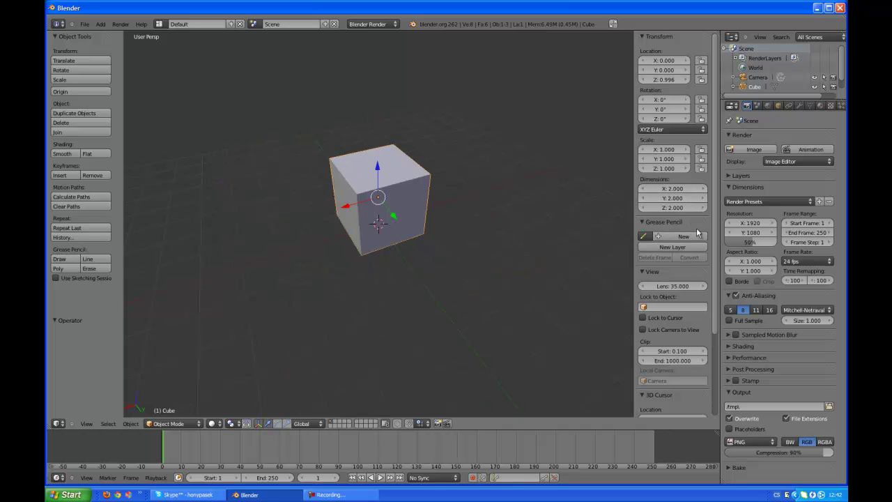
pyautogui.scroll(-3, 691, 230)
pyautogui.scroll(-2, 693, 227)
pyautogui.scroll(5, 696, 223)
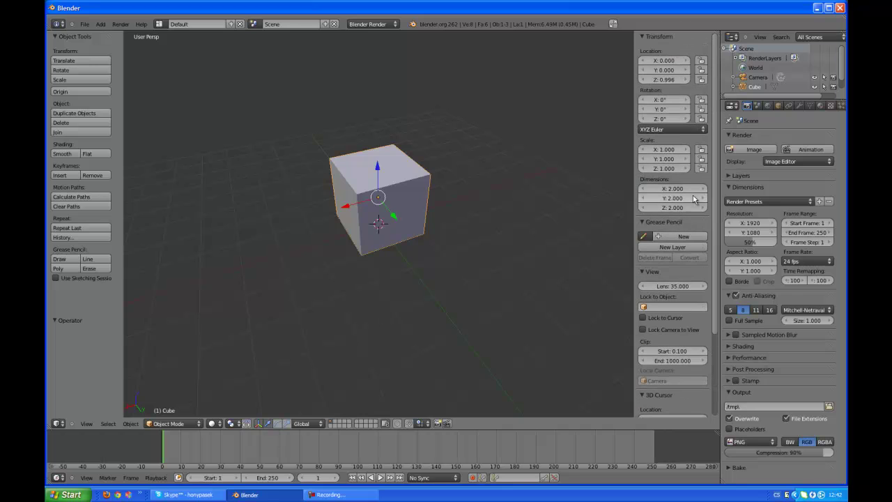
# Step: Hide the side panel, orbit to a near-front view, and enter Edit Mode with Tab
pyautogui.press('n')
pyautogui.moveTo(658, 202)
pyautogui.mouseDown(button='middle')
pyautogui.moveTo(631, 214)
pyautogui.moveTo(547, 219)
pyautogui.moveTo(431, 207)
pyautogui.moveTo(506, 205)
pyautogui.moveTo(423, 201)
pyautogui.moveTo(445, 211)
pyautogui.moveTo(462, 203)
pyautogui.mouseUp(button='middle')
pyautogui.press('Tab')
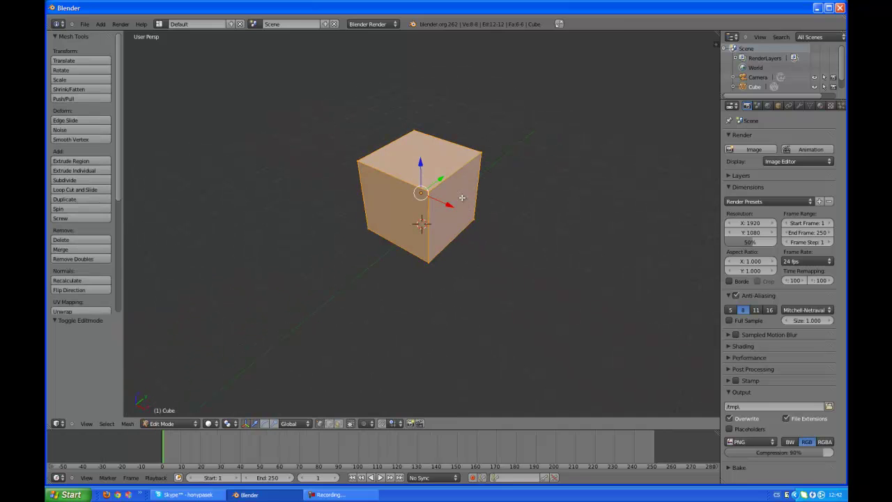
pyautogui.scroll(3, 509, 198)
pyautogui.scroll(2, 537, 199)
pyautogui.scroll(-2, 557, 199)
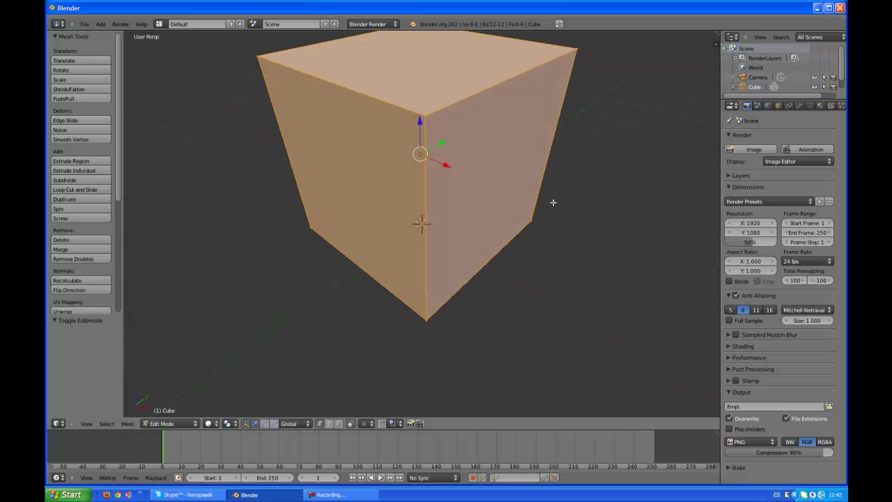
pyautogui.scroll(-1, 530, 206)
pyautogui.scroll(-2, 533, 205)
pyautogui.scroll(-1, 557, 194)
pyautogui.scroll(-2, 544, 202)
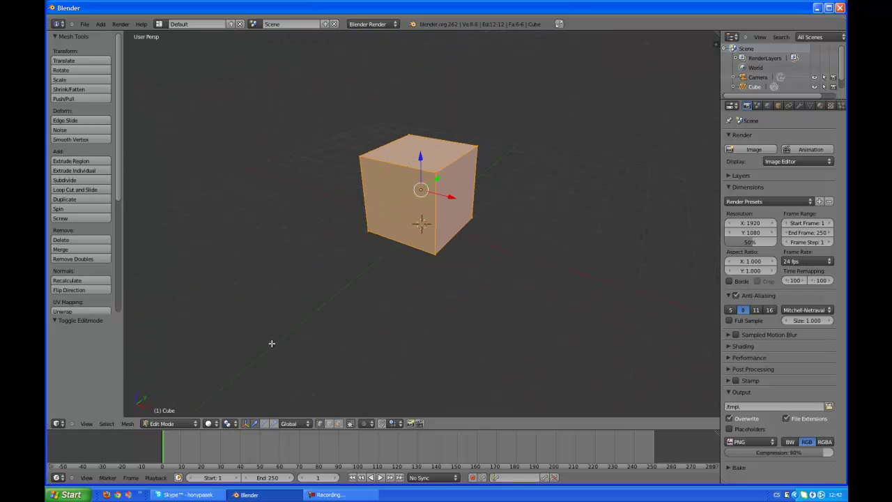
# Step: Switch to Object Mode, then back to Edit Mode using the interaction mode dropdown
pyautogui.click(188, 424)
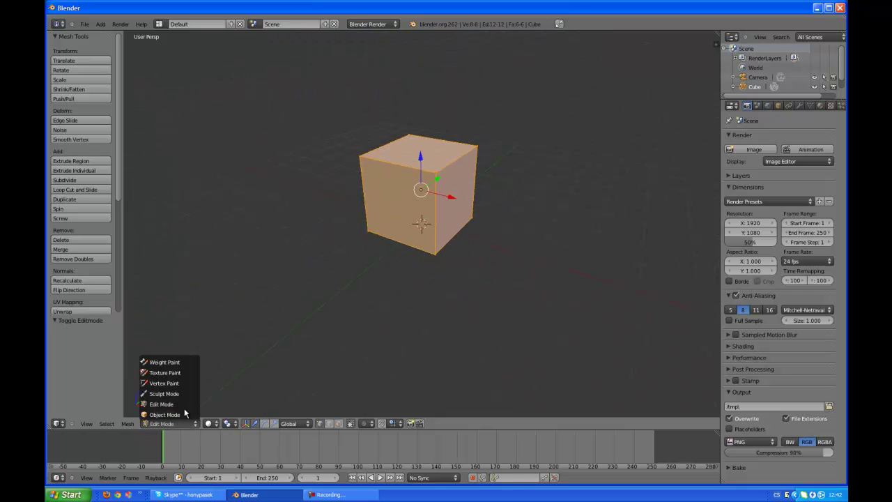
pyautogui.click(164, 414)
pyautogui.click(184, 424)
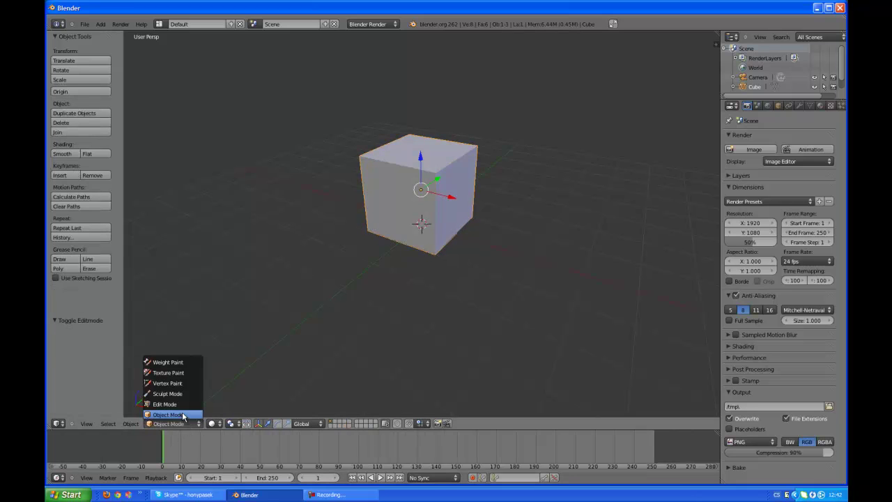
pyautogui.click(181, 408)
# Step: Toggle the cube out of and back into Edit Mode, orbiting to view its top and sides
pyautogui.press('Tab')
pyautogui.press('Tab')
pyautogui.press('Tab')
pyautogui.press('Tab')
pyautogui.scroll(5, 504, 201)
pyautogui.moveTo(503, 201)
pyautogui.mouseDown(button='middle')
pyautogui.moveTo(571, 209)
pyautogui.moveTo(483, 227)
pyautogui.mouseUp(button='middle')
pyautogui.scroll(-5, 517, 205)
pyautogui.press('Tab')
pyautogui.moveTo(571, 185); pyautogui.dragTo(567, 207, button='middle')
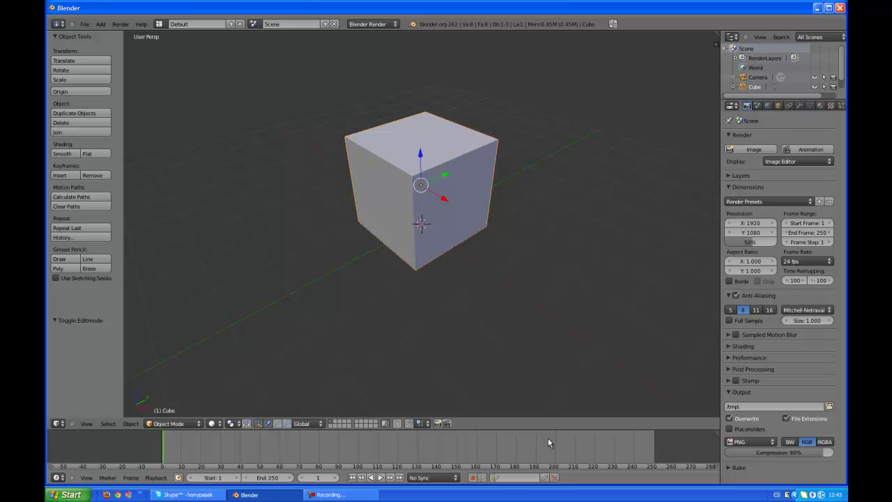
pyautogui.moveTo(589, 171)
pyautogui.mouseDown(button='middle')
pyautogui.moveTo(513, 180)
pyautogui.moveTo(530, 165)
pyautogui.moveTo(388, 183)
pyautogui.mouseUp(button='middle')
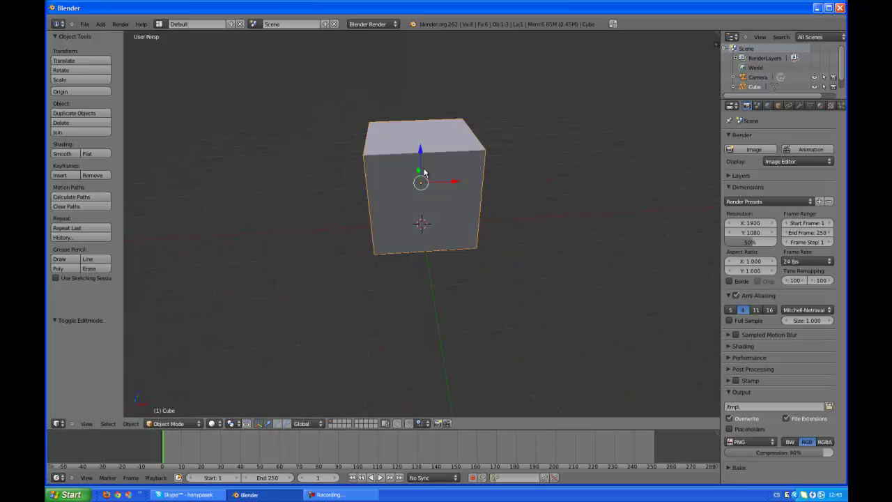
# Step: Zoom and orbit around the cube, frame it with Numpad ., and pan slightly
pyautogui.scroll(1, 480, 195)
pyautogui.scroll(-2, 480, 192)
pyautogui.scroll(-2, 480, 192)
pyautogui.scroll(3, 480, 193)
pyautogui.scroll(4, 488, 196)
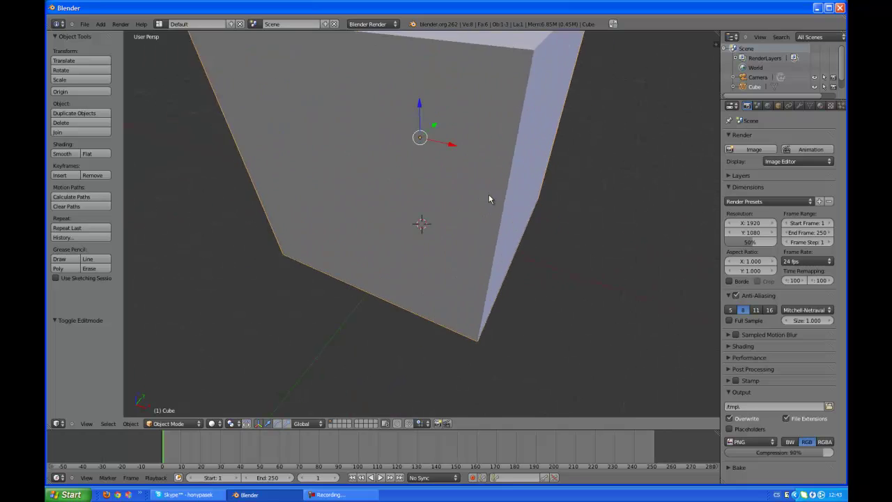
pyautogui.scroll(-3, 488, 196)
pyautogui.scroll(-1, 498, 174)
pyautogui.scroll(1, 506, 155)
pyautogui.moveTo(505, 155); pyautogui.dragTo(488, 169, button='middle')
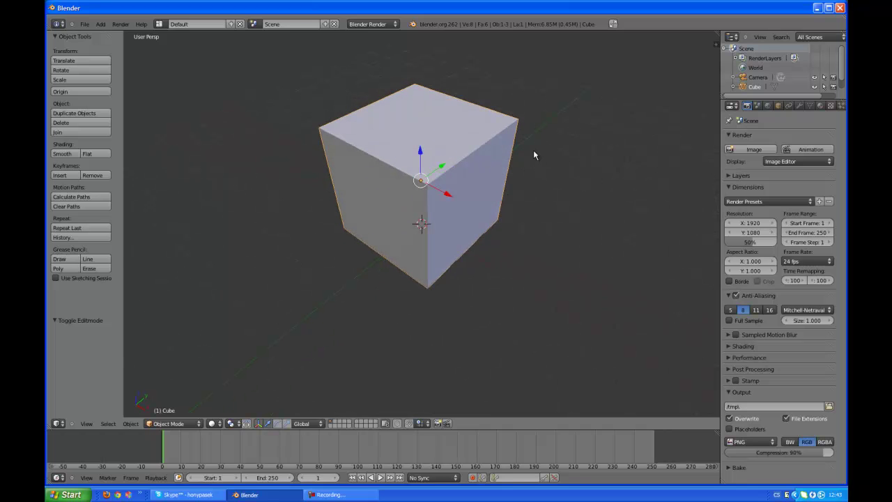
pyautogui.press('g')
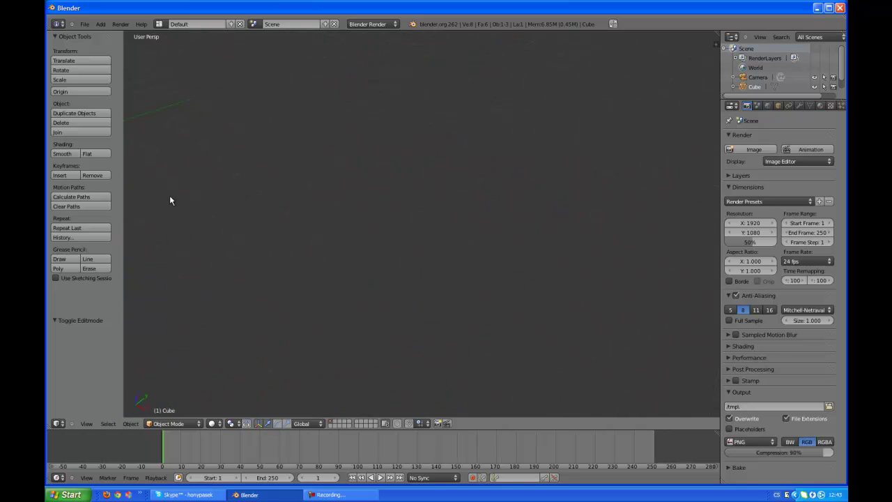
pyautogui.press('KP_Decimal')
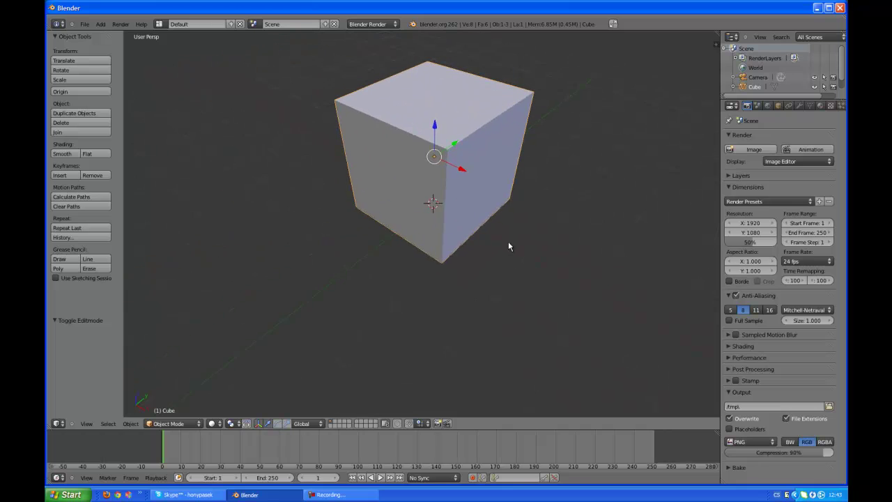
pyautogui.keyDown('shift'); pyautogui.moveTo(508, 245); pyautogui.dragTo(526, 295, button='middle'); pyautogui.keyUp('shift')
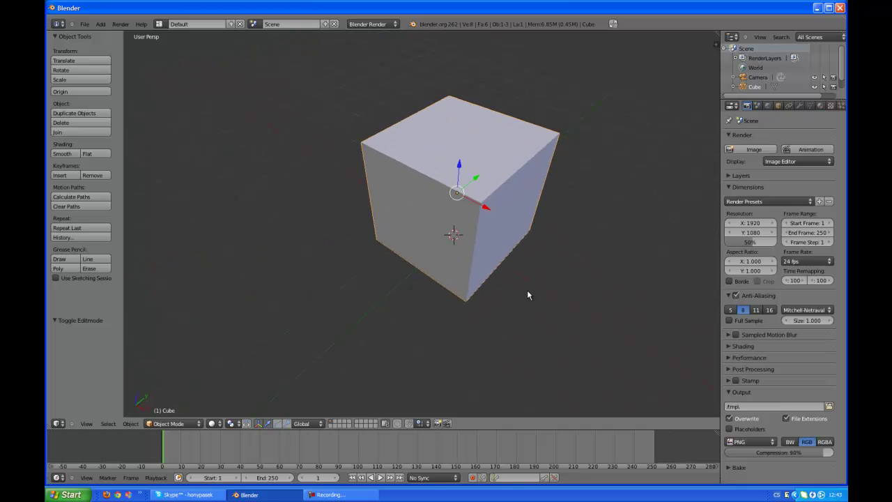
pyautogui.press('F12')
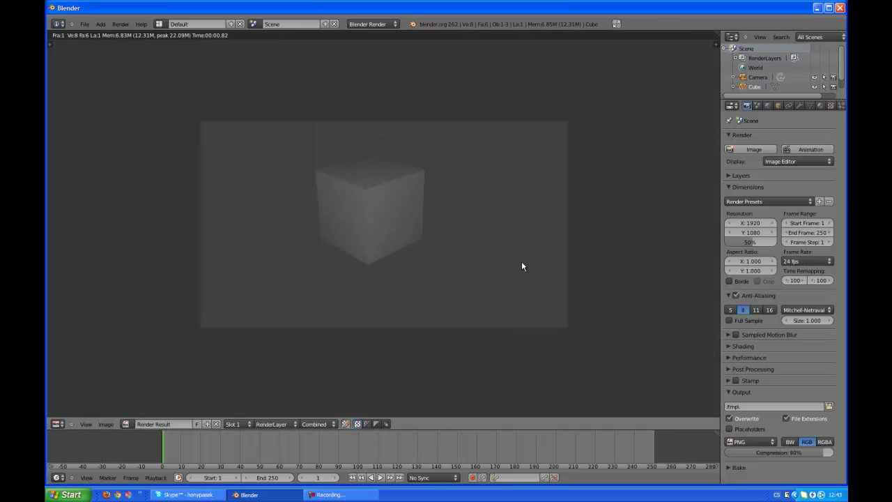
pyautogui.scroll(1, 522, 261)
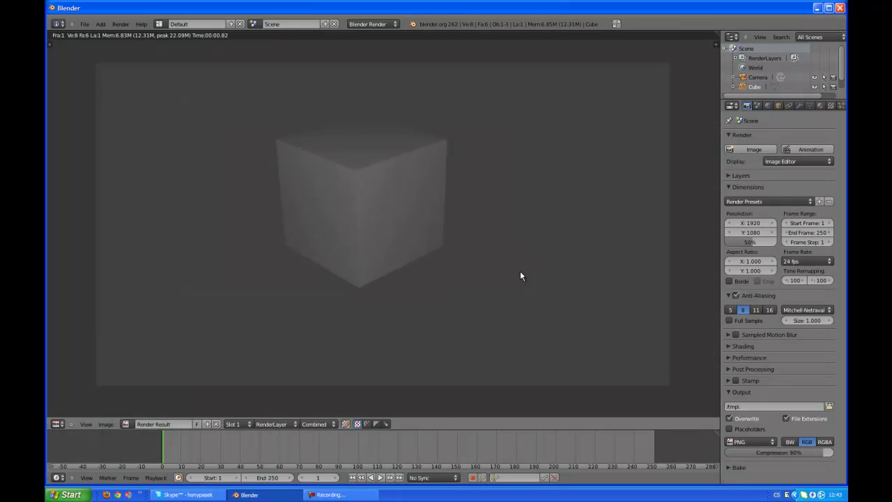
pyautogui.press('Escape')
pyautogui.press('F12')
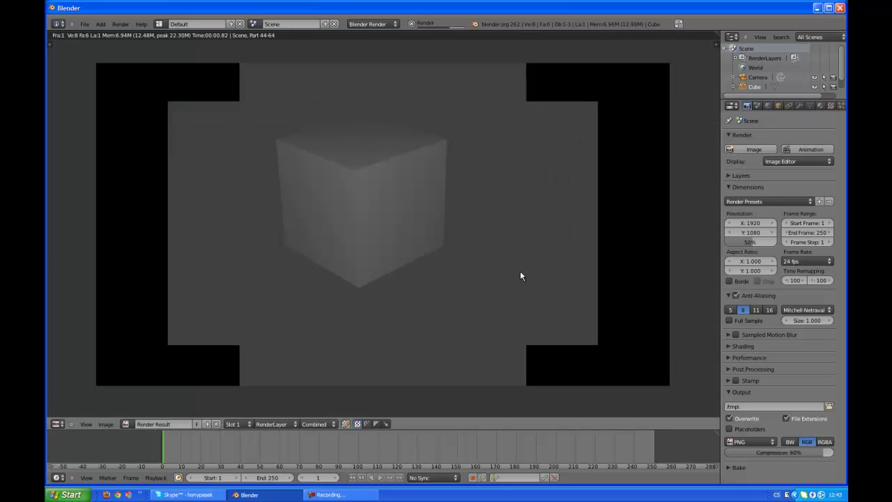
pyautogui.hotkey('ctrl', 'o')
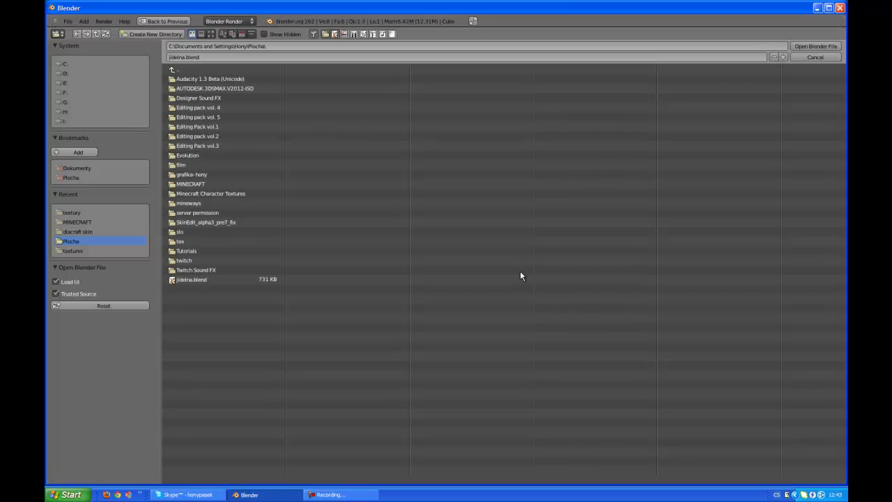
pyautogui.click(815, 57)
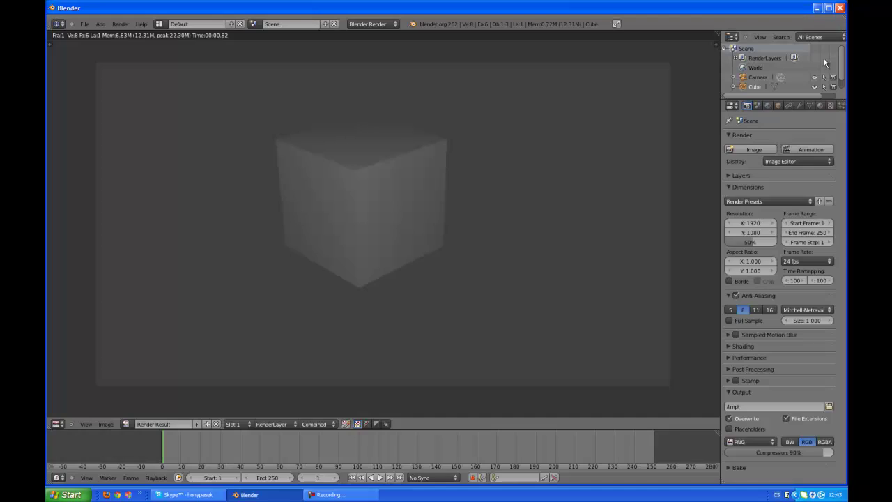
pyautogui.hotkey('ctrl', 'shift', 's')
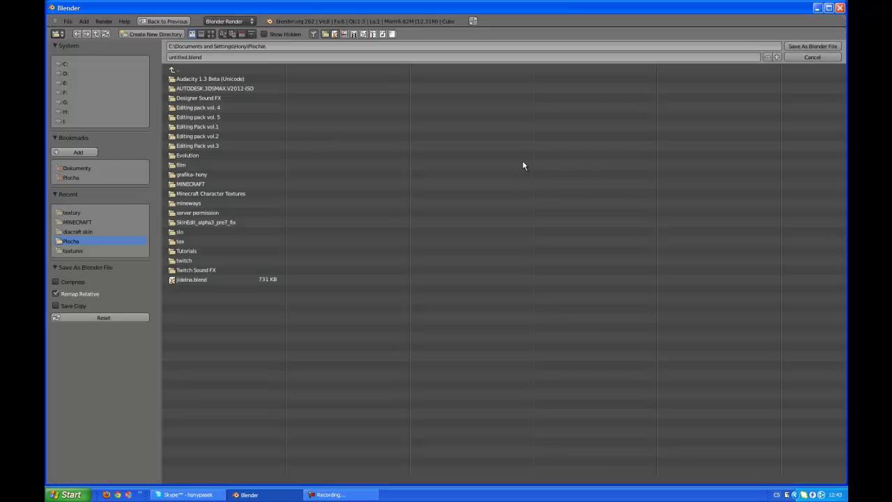
pyautogui.click(809, 58)
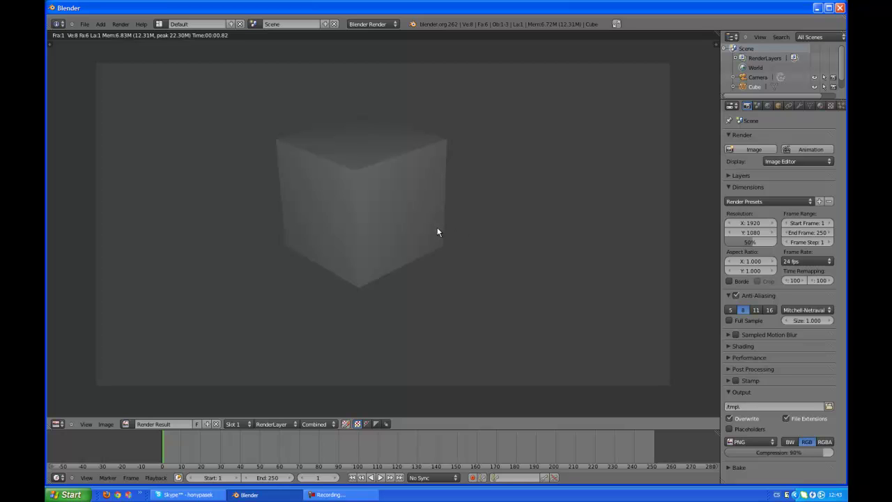
pyautogui.press('F3')
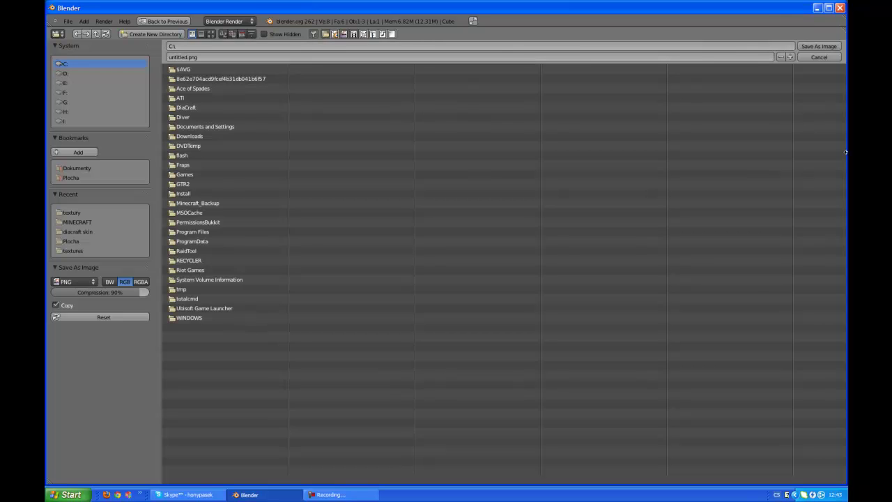
pyautogui.click(824, 59)
pyautogui.scroll(2, 460, 185)
pyautogui.scroll(-2, 492, 197)
pyautogui.scroll(-1, 529, 195)
pyautogui.scroll(1, 583, 193)
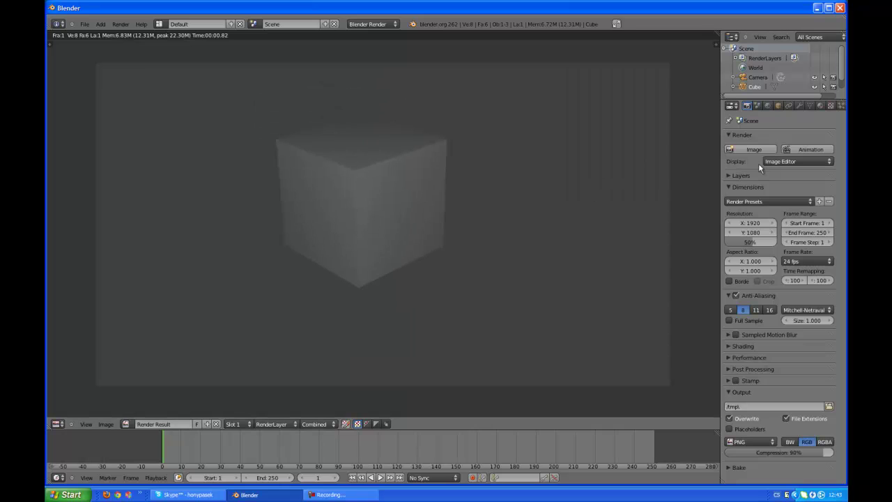
pyautogui.press('Escape')
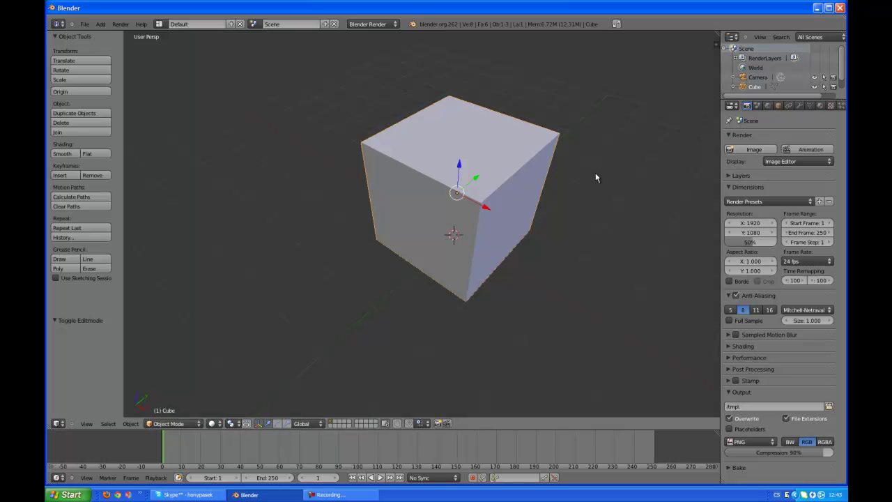
pyautogui.press('F12')
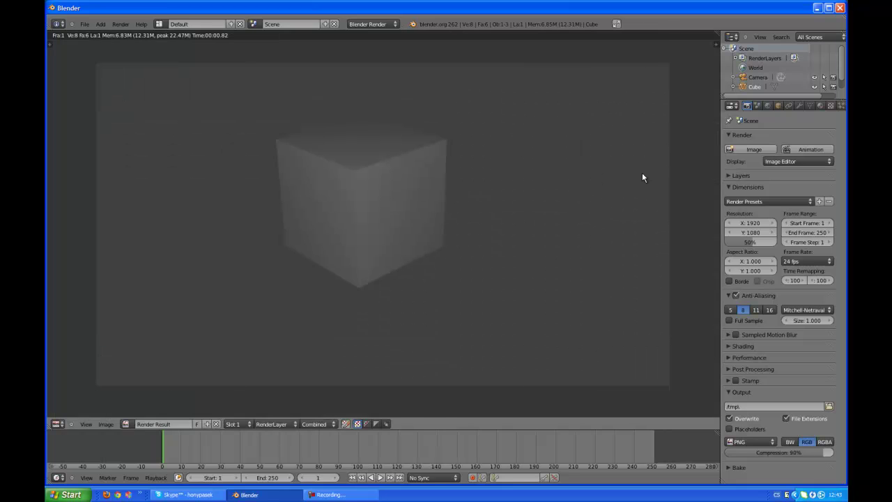
pyautogui.press('Escape')
pyautogui.scroll(1, 679, 177)
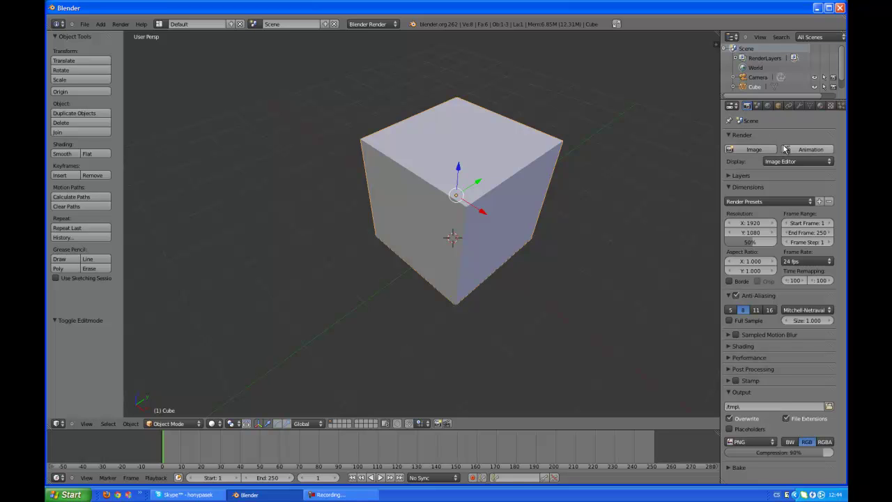
pyautogui.moveTo(655, 189)
pyautogui.mouseDown(button='middle')
pyautogui.moveTo(512, 189)
pyautogui.moveTo(522, 175)
pyautogui.moveTo(597, 197)
pyautogui.moveTo(638, 189)
pyautogui.moveTo(559, 191)
pyautogui.moveTo(559, 213)
pyautogui.moveTo(602, 201)
pyautogui.moveTo(587, 207)
pyautogui.moveTo(488, 181)
pyautogui.moveTo(548, 132)
pyautogui.moveTo(456, 151)
pyautogui.moveTo(478, 163)
pyautogui.mouseUp(button='middle')
pyautogui.scroll(-5, 595, 196)
pyautogui.scroll(5, 559, 192)
pyautogui.scroll(2, 559, 194)
pyautogui.press('Tab')
pyautogui.press('Tab')
pyautogui.scroll(2, 570, 220)
pyautogui.scroll(-3, 517, 164)
pyautogui.scroll(2, 539, 134)
pyautogui.scroll(1, 539, 133)
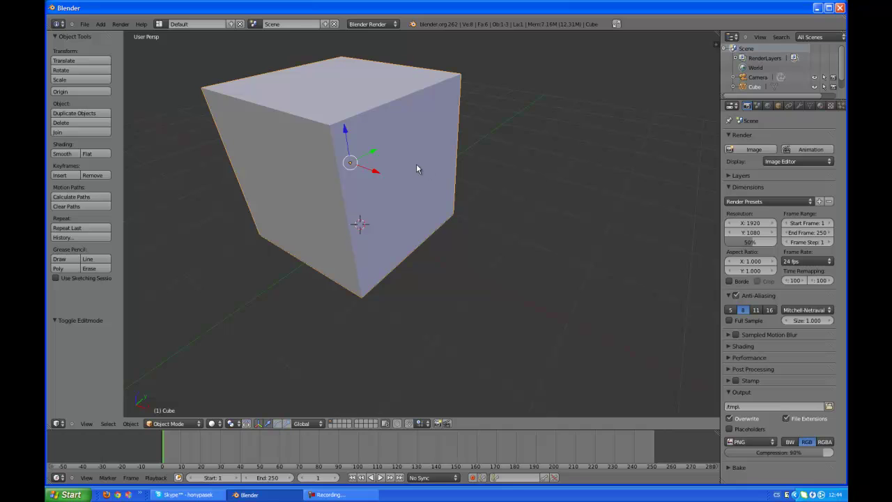
# Step: Duplicate the cube as Cube.001 and slide the copy along X to 5.903
pyautogui.hotkey('shift', 'd')
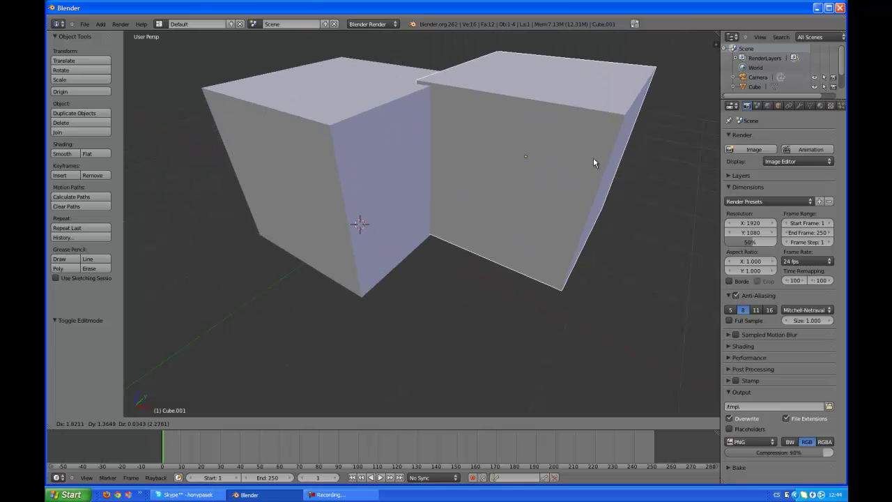
pyautogui.click(617, 161)
pyautogui.press('g')
pyautogui.press('x')
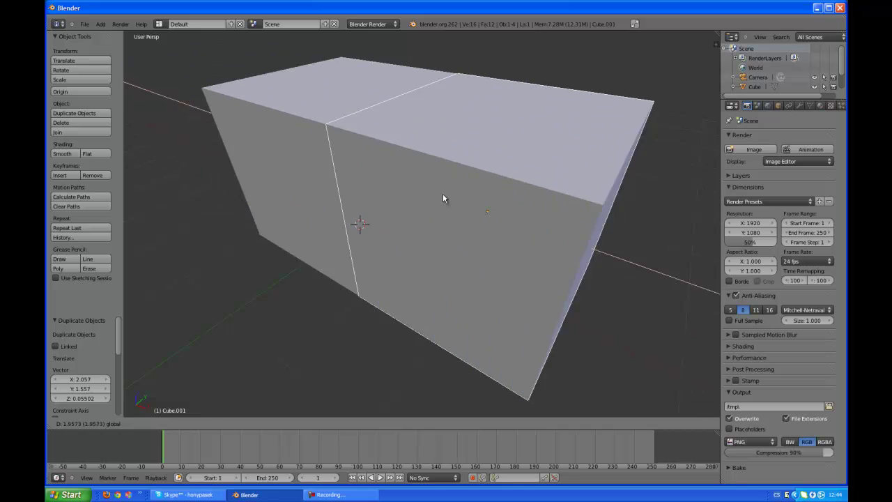
pyautogui.click(454, 199)
pyautogui.press('g')
pyautogui.press('x')
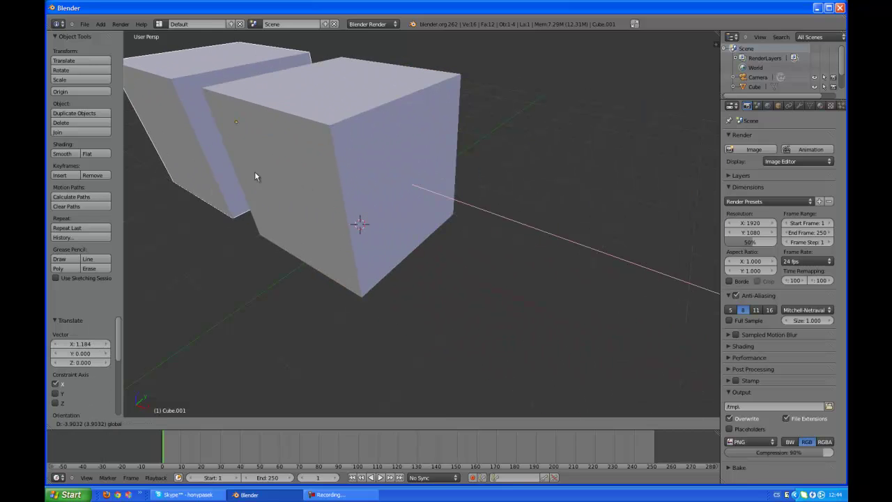
pyautogui.click(240, 165)
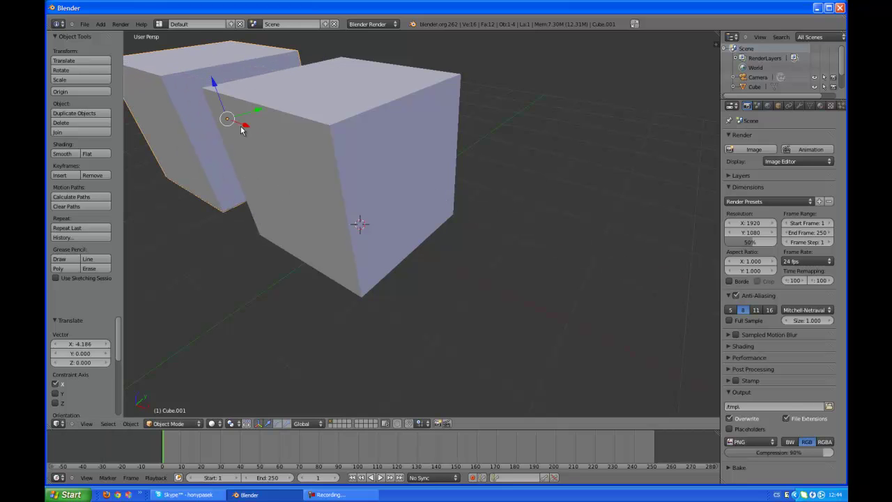
pyautogui.moveTo(240, 126)
pyautogui.mouseDown()
pyautogui.moveTo(667, 258)
pyautogui.moveTo(421, 212)
pyautogui.moveTo(519, 199)
pyautogui.moveTo(450, 202)
pyautogui.mouseUp()
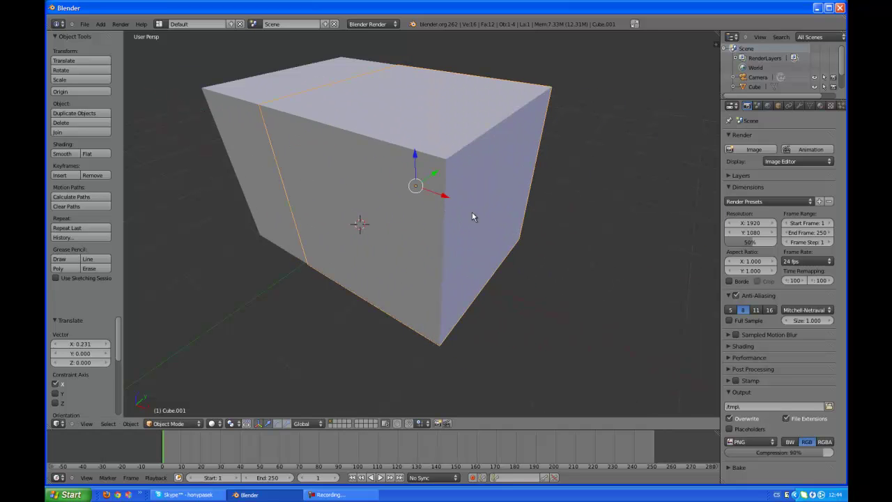
# Step: Delete Cube.001, reselect the original cube and place the 3D cursor to its right
pyautogui.click(437, 194)
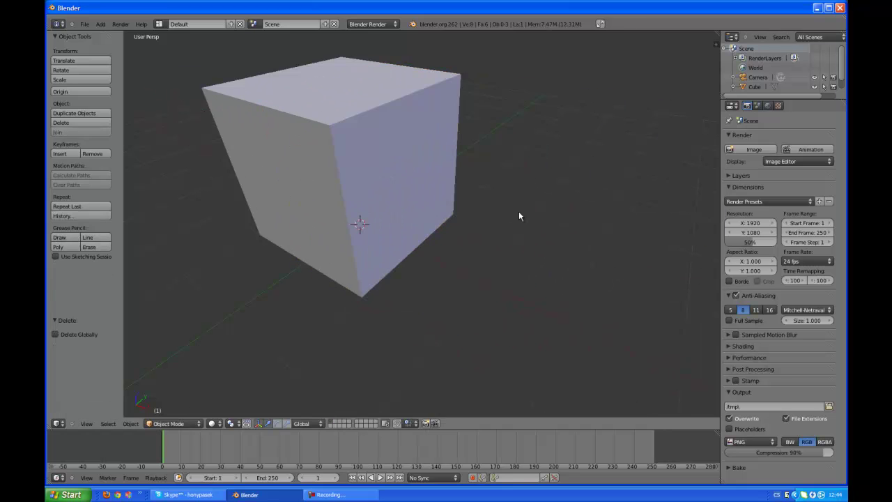
pyautogui.scroll(-6, 543, 223)
pyautogui.scroll(3, 543, 216)
pyautogui.scroll(1, 532, 206)
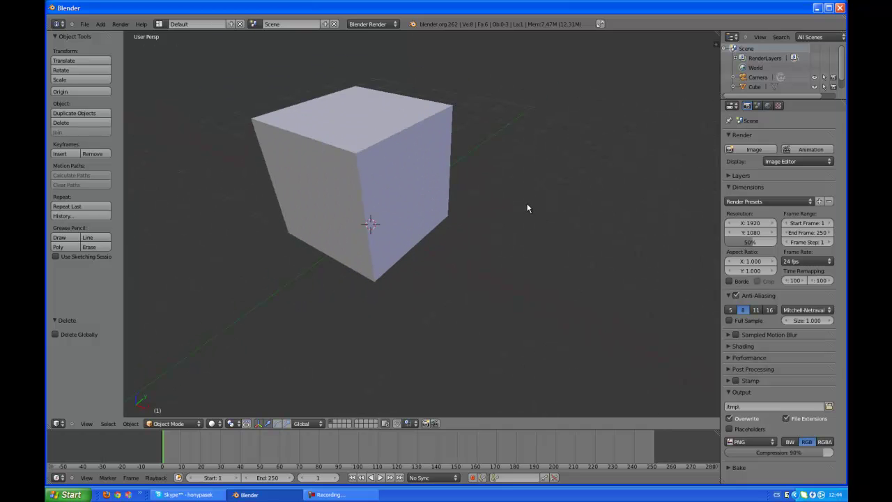
pyautogui.rightClick(406, 171)
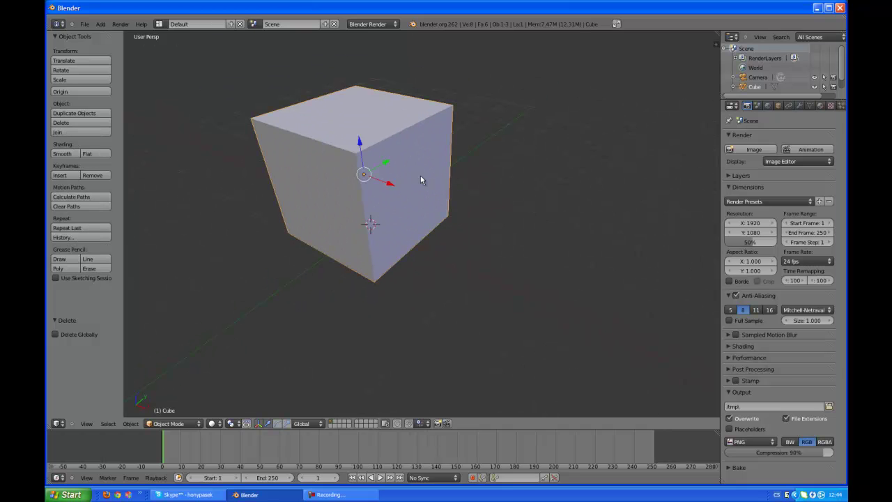
pyautogui.scroll(-3, 487, 195)
pyautogui.scroll(-2, 561, 358)
pyautogui.scroll(2, 527, 298)
pyautogui.scroll(2, 444, 233)
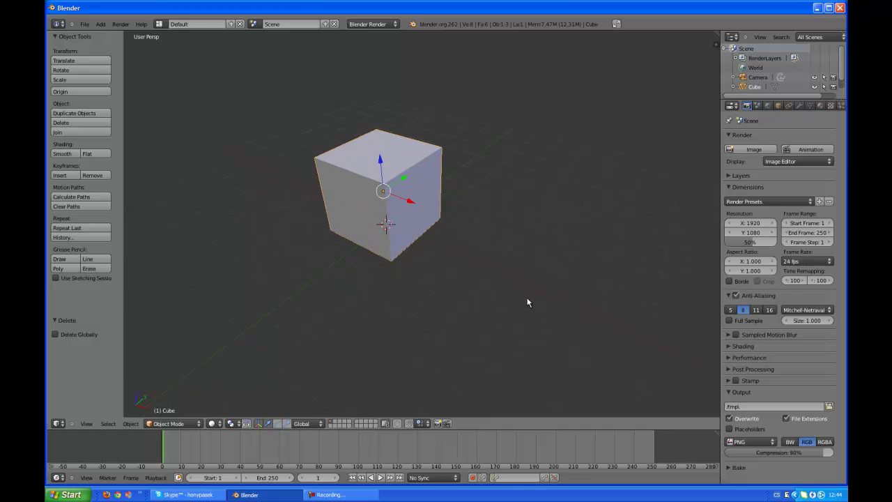
pyautogui.click(459, 235)
# Step: In camera view (Numpad 0), swing and zoom the camera so the cube appears larger from a new angle
pyautogui.press('KP_0')
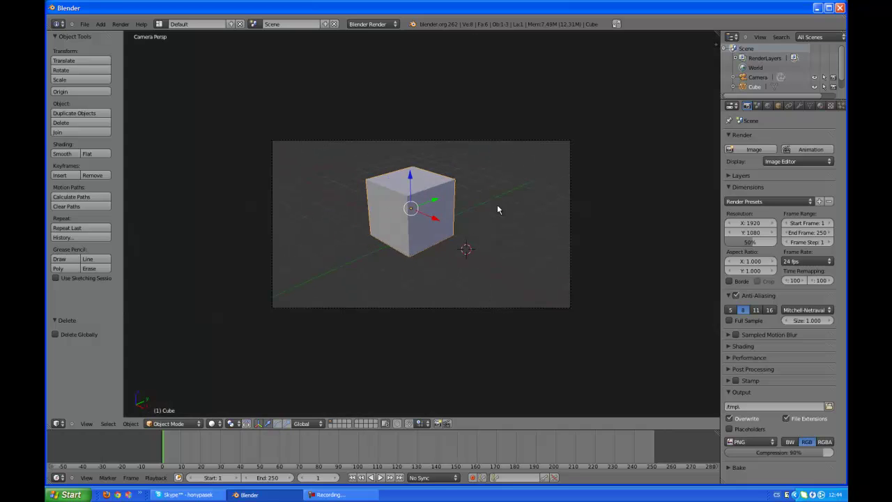
pyautogui.scroll(-5, 595, 221)
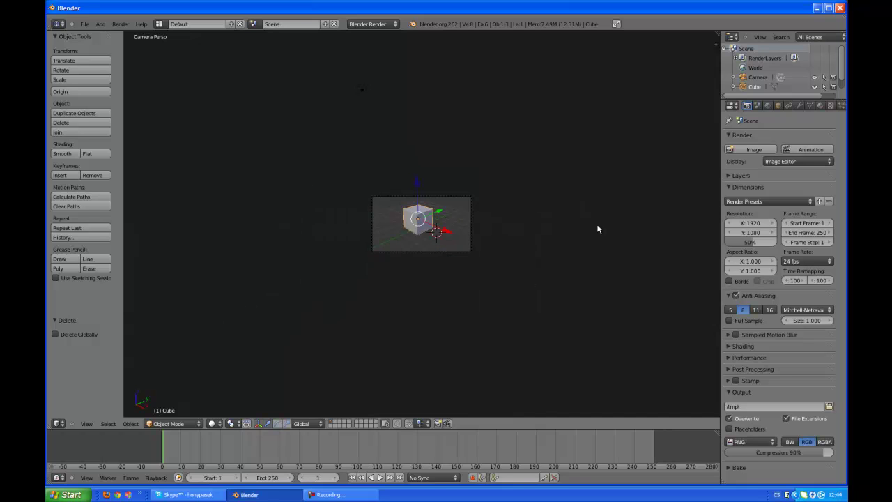
pyautogui.scroll(5, 595, 222)
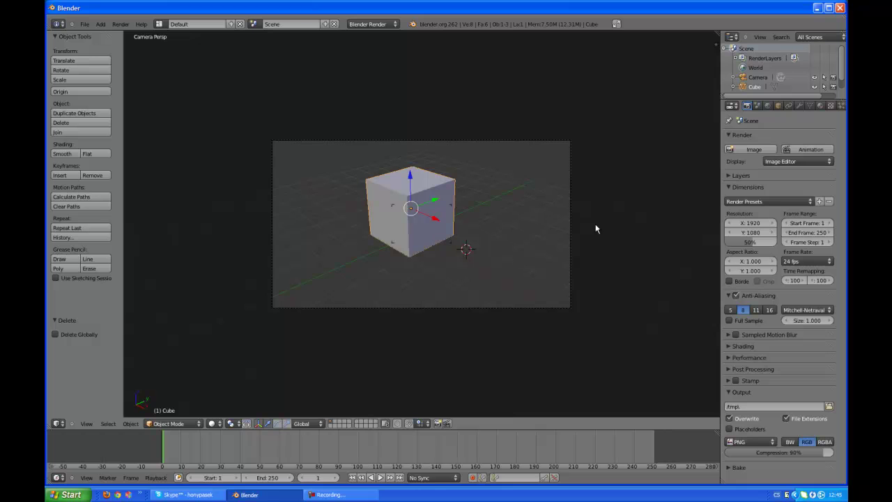
pyautogui.moveTo(408, 192); pyautogui.dragTo(381, 123, button='middle')
pyautogui.moveTo(333, 222)
pyautogui.mouseDown(button='middle')
pyautogui.moveTo(234, 219)
pyautogui.moveTo(480, 238)
pyautogui.moveTo(558, 232)
pyautogui.mouseUp(button='middle')
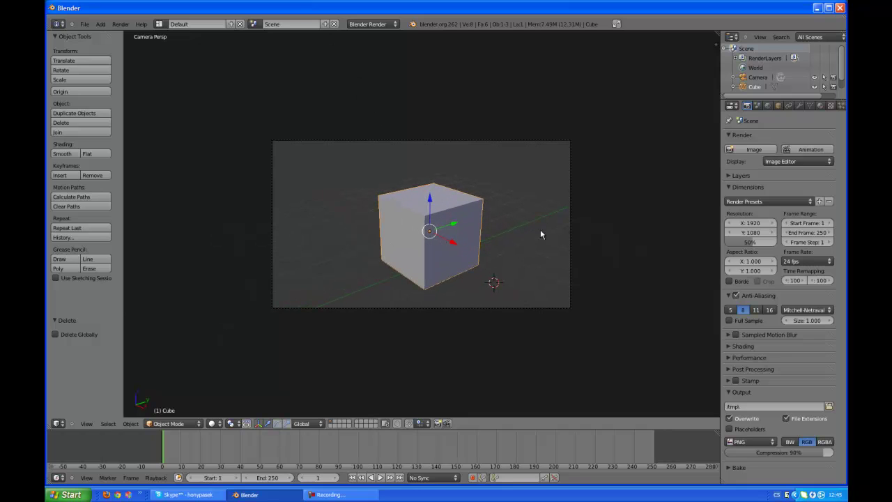
pyautogui.moveTo(425, 229)
pyautogui.mouseDown(button='middle')
pyautogui.moveTo(478, 255)
pyautogui.moveTo(314, 263)
pyautogui.moveTo(461, 274)
pyautogui.mouseUp(button='middle')
pyautogui.scroll(-5, 557, 285)
pyautogui.scroll(8, 577, 282)
pyautogui.scroll(-2, 577, 282)
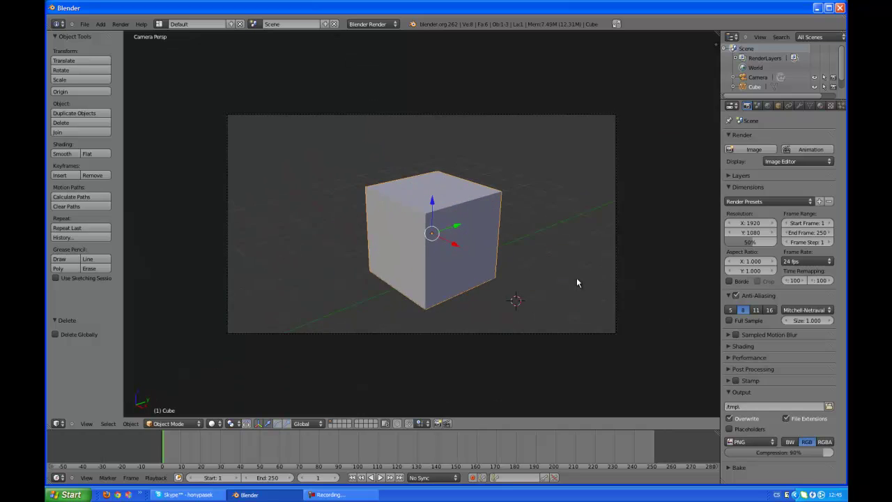
# Step: Exit camera view and orbit around the scene to show both cube and camera
pyautogui.press('KP_0')
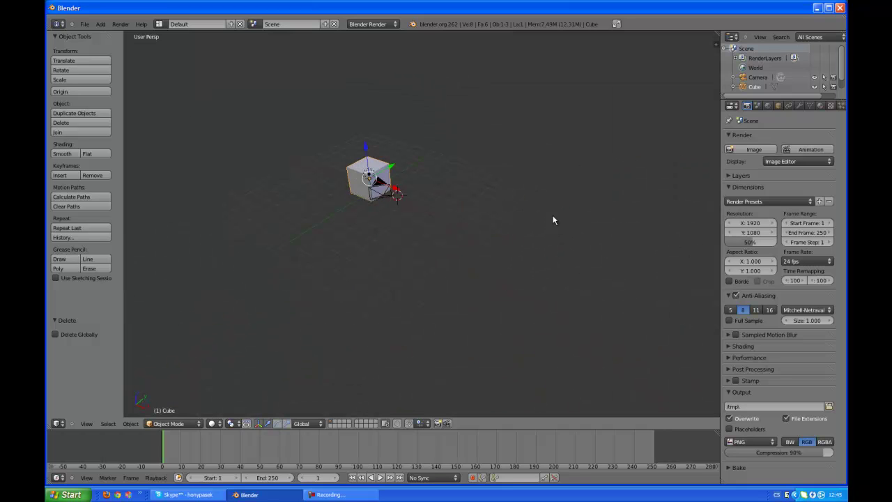
pyautogui.moveTo(507, 191); pyautogui.dragTo(492, 184, button='middle')
pyautogui.moveTo(555, 199)
pyautogui.mouseDown(button='middle')
pyautogui.moveTo(530, 179)
pyautogui.moveTo(239, 187)
pyautogui.mouseUp(button='middle')
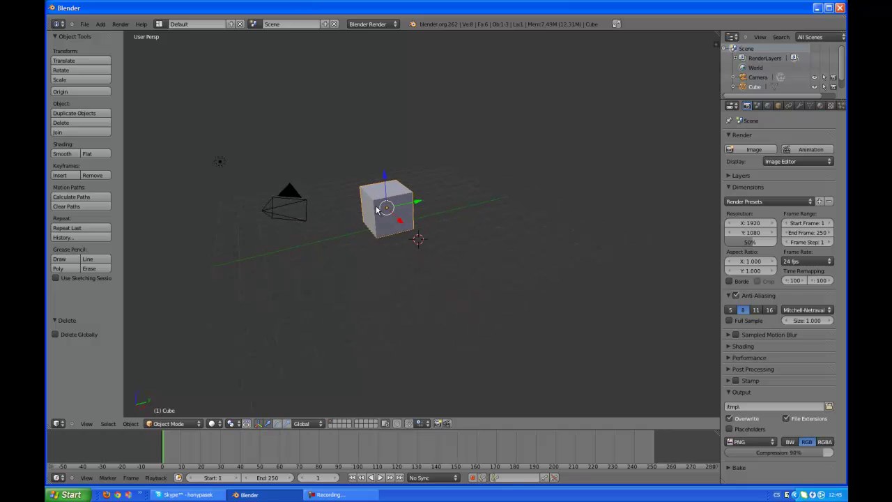
pyautogui.moveTo(420, 180)
pyautogui.mouseDown(button='middle')
pyautogui.moveTo(625, 160)
pyautogui.moveTo(537, 96)
pyautogui.moveTo(563, 232)
pyautogui.moveTo(581, 241)
pyautogui.mouseUp(button='middle')
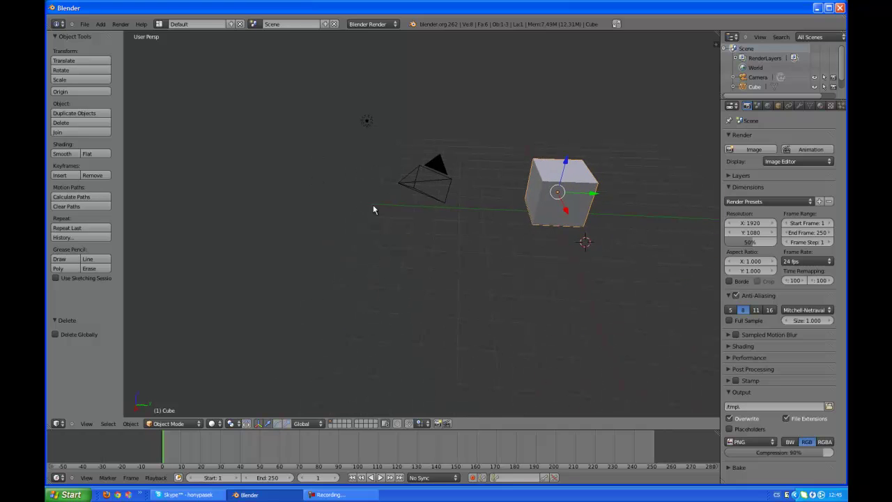
pyautogui.moveTo(442, 221)
pyautogui.mouseDown(button='middle')
pyautogui.moveTo(444, 207)
pyautogui.moveTo(618, 214)
pyautogui.moveTo(294, 72)
pyautogui.mouseUp(button='middle')
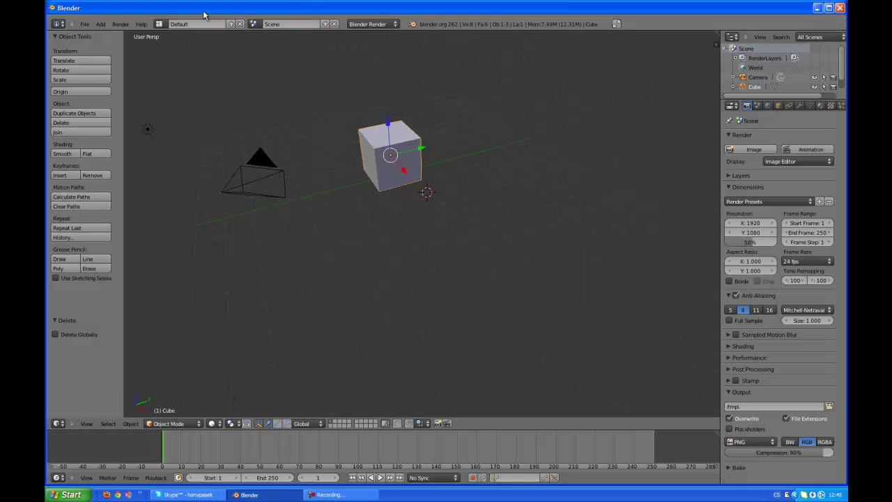
# Step: Reload the default startup scene with File > New and zoom in on its cube
pyautogui.click(84, 24)
pyautogui.click(94, 34)
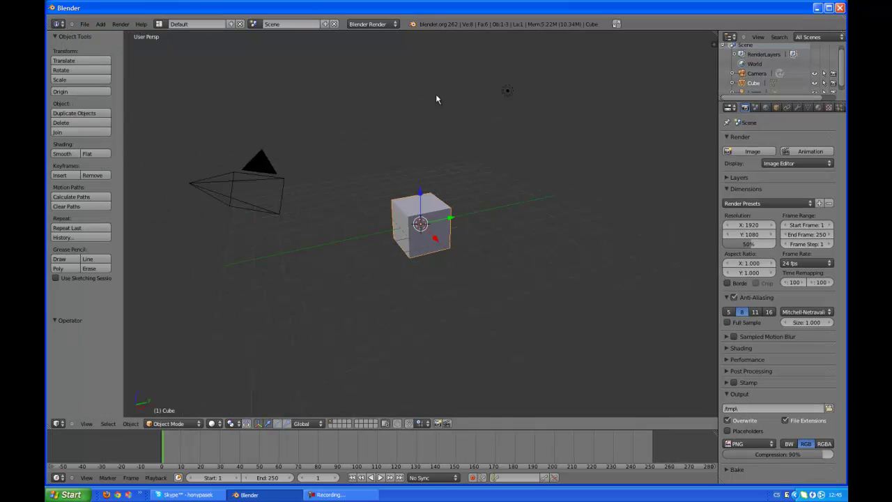
pyautogui.scroll(4, 494, 223)
pyautogui.click(328, 494)
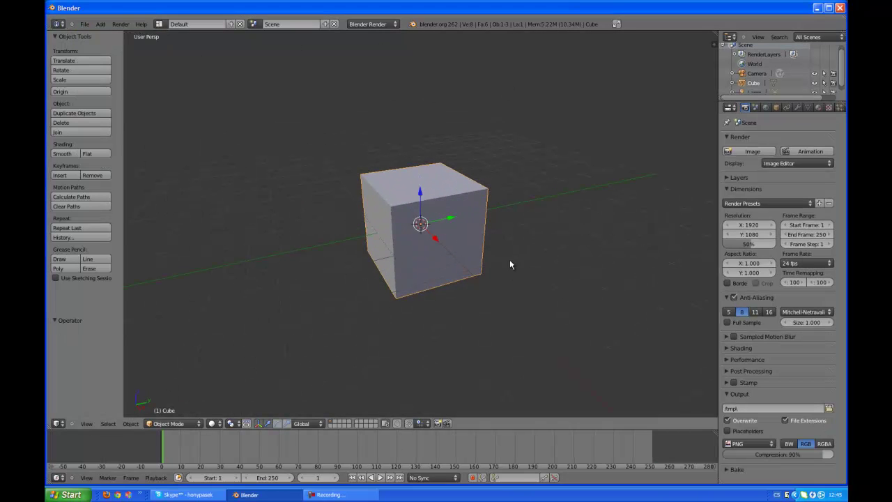
pyautogui.scroll(1, 525, 244)
pyautogui.scroll(2, 557, 241)
pyautogui.scroll(-4, 609, 221)
pyautogui.scroll(3, 565, 234)
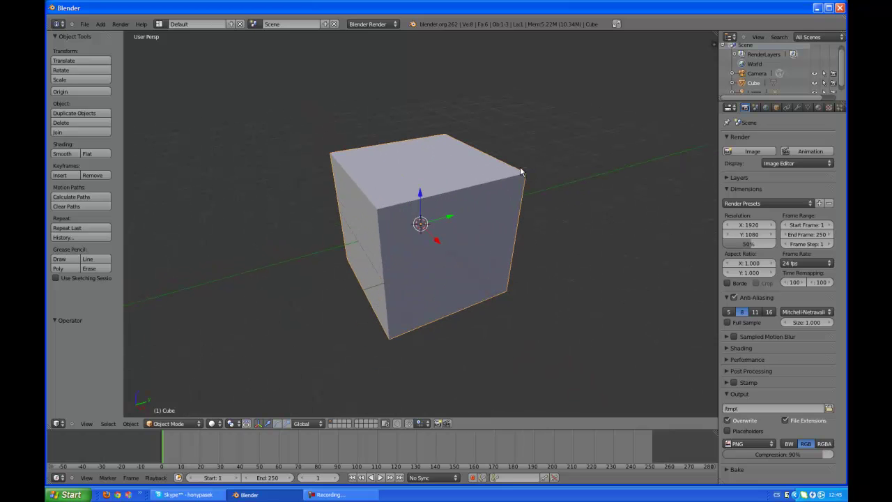
# Step: Set the cube's X, Y and Z scale to 0.5 in the transform properties
pyautogui.press('n')
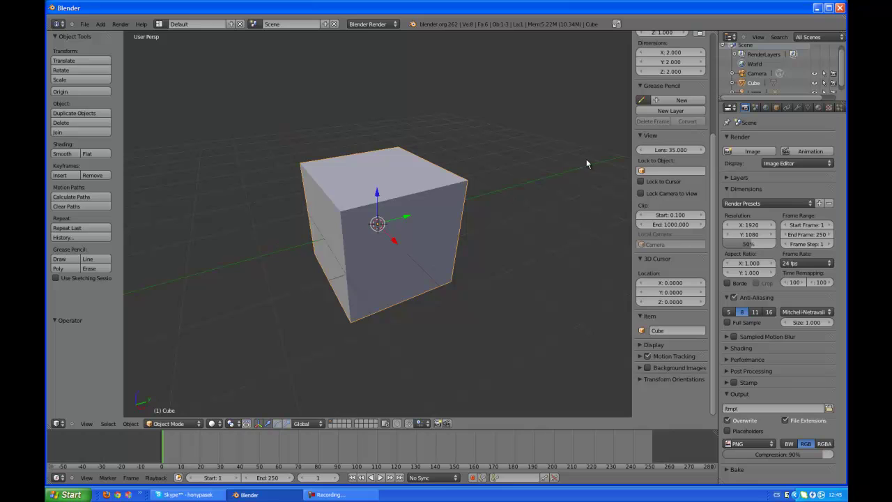
pyautogui.scroll(2, 692, 100)
pyautogui.scroll(3, 692, 100)
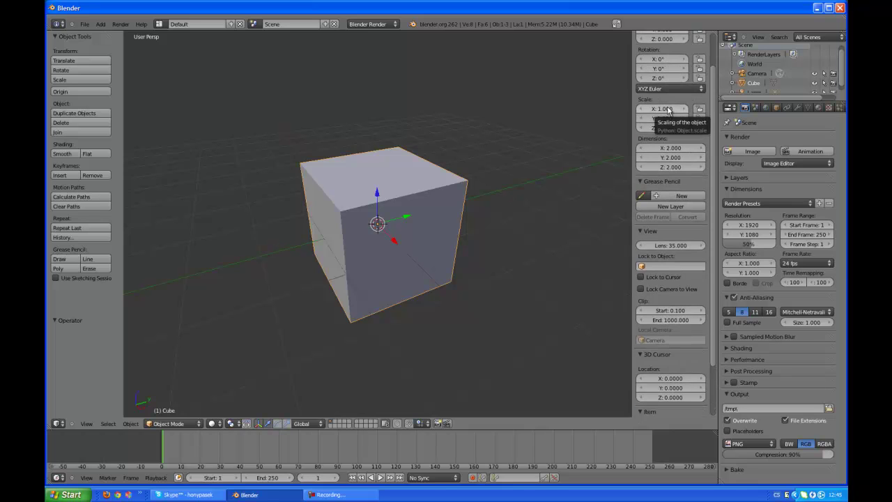
pyautogui.click(667, 109)
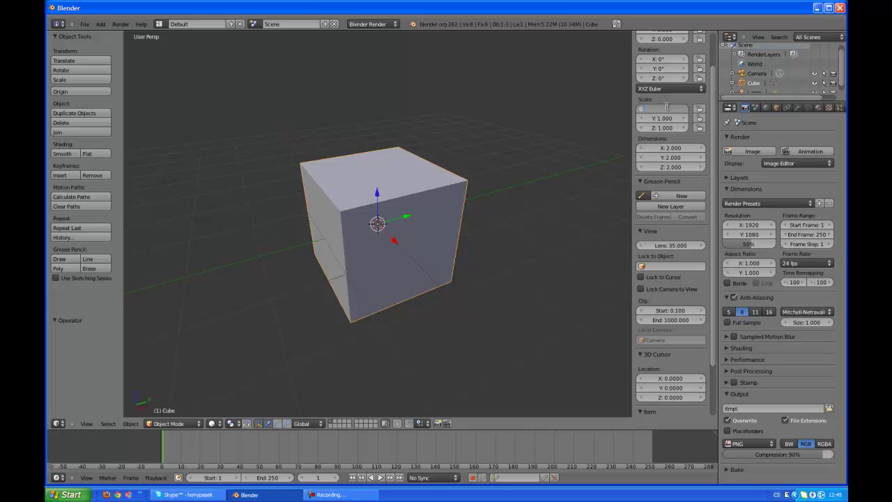
pyautogui.write('.5')
pyautogui.press('Return')
pyautogui.click(665, 118)
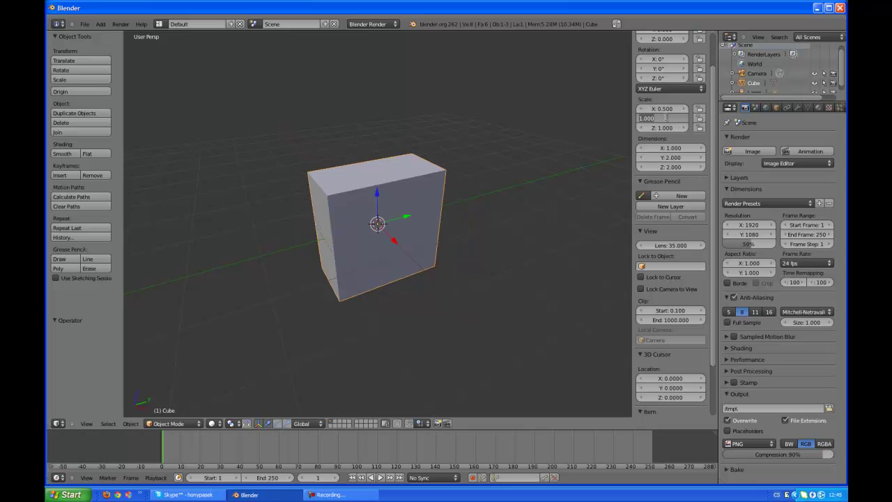
pyautogui.write('0.5')
pyautogui.press('Return')
pyautogui.click(658, 127)
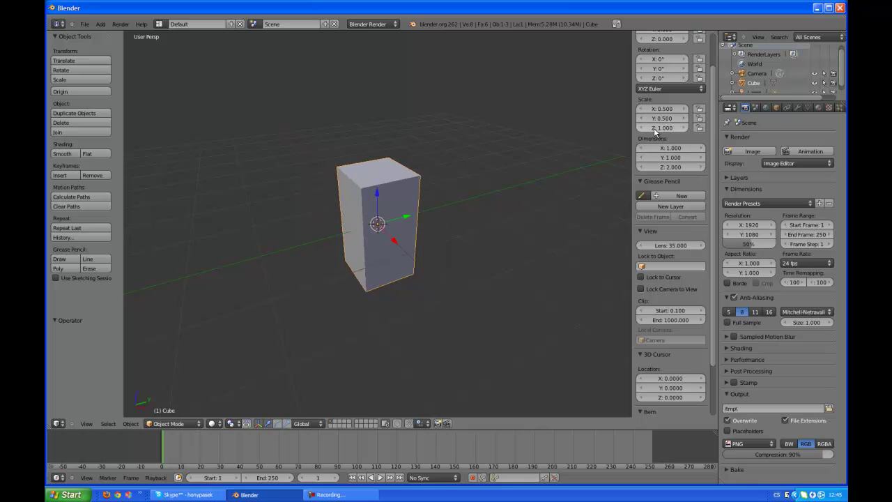
pyautogui.write('0.5')
pyautogui.press('Return')
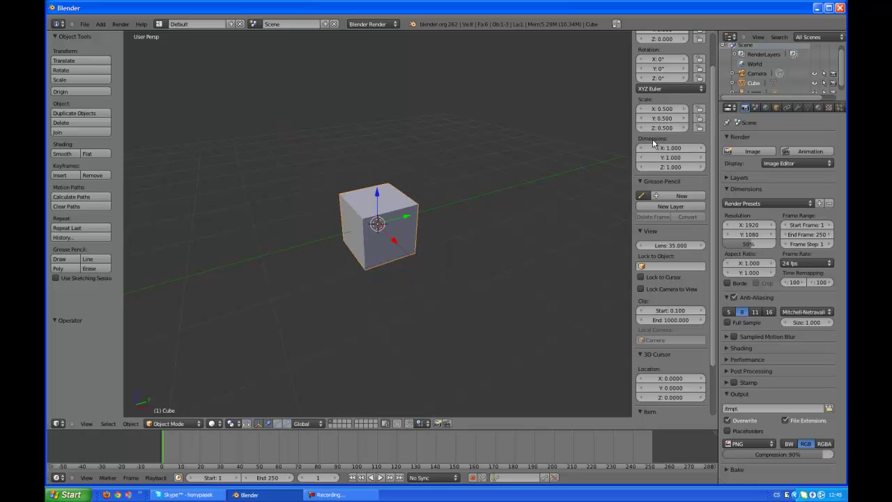
pyautogui.scroll(3, 604, 168)
# Step: Raise the cube 0.499 along Z so it rests on the grid
pyautogui.moveTo(413, 177)
pyautogui.mouseDown(button='middle')
pyautogui.moveTo(519, 143)
pyautogui.moveTo(408, 183)
pyautogui.mouseUp(button='middle')
pyautogui.moveTo(377, 192); pyautogui.dragTo(375, 127)
pyautogui.moveTo(508, 133); pyautogui.dragTo(480, 179, button='middle')
pyautogui.press('n')
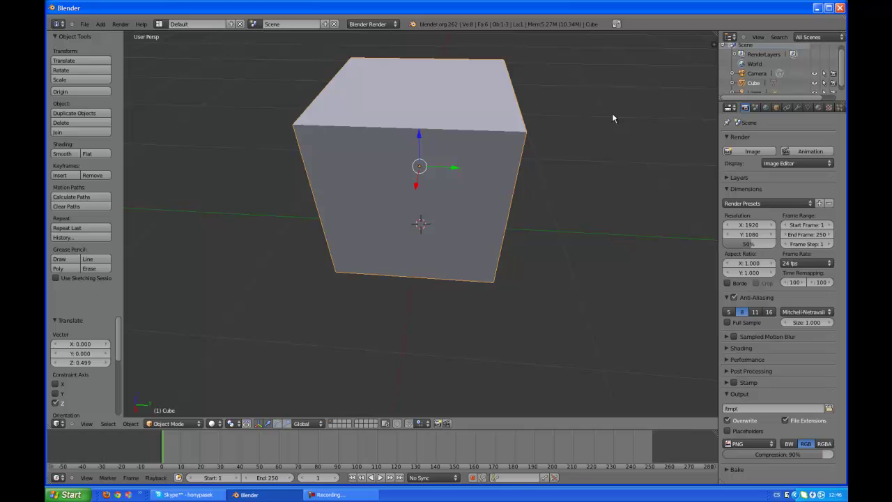
# Step: Make a test render with F12, then return to the 3D view
pyautogui.moveTo(592, 130); pyautogui.dragTo(572, 121, button='middle')
pyautogui.scroll(-4, 517, 129)
pyautogui.scroll(-3, 518, 129)
pyautogui.scroll(-5, 519, 133)
pyautogui.scroll(3, 484, 158)
pyautogui.moveTo(483, 159)
pyautogui.mouseDown(button='middle')
pyautogui.moveTo(586, 208)
pyautogui.moveTo(596, 196)
pyautogui.mouseUp(button='middle')
pyautogui.press('F12')
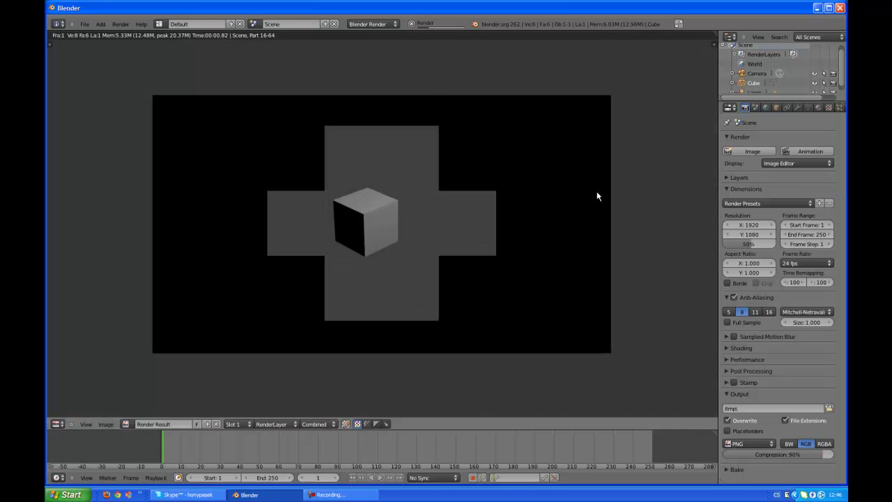
pyautogui.moveTo(544, 212)
pyautogui.mouseDown(button='middle')
pyautogui.moveTo(504, 213)
pyautogui.moveTo(555, 236)
pyautogui.moveTo(543, 269)
pyautogui.moveTo(547, 254)
pyautogui.mouseUp(button='middle')
pyautogui.press('Escape')
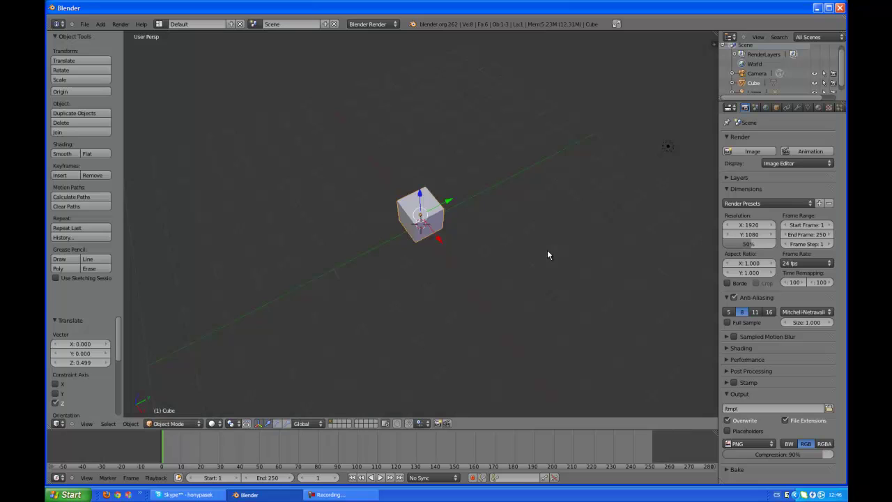
# Step: Move the cube along Z and orbit the view around it
pyautogui.press('g')
pyautogui.press('z')
pyautogui.click(561, 197)
pyautogui.moveTo(561, 198)
pyautogui.mouseDown(button='middle')
pyautogui.moveTo(478, 203)
pyautogui.moveTo(551, 197)
pyautogui.moveTo(499, 218)
pyautogui.mouseUp(button='middle')
pyautogui.scroll(3, 487, 202)
pyautogui.scroll(1, 498, 222)
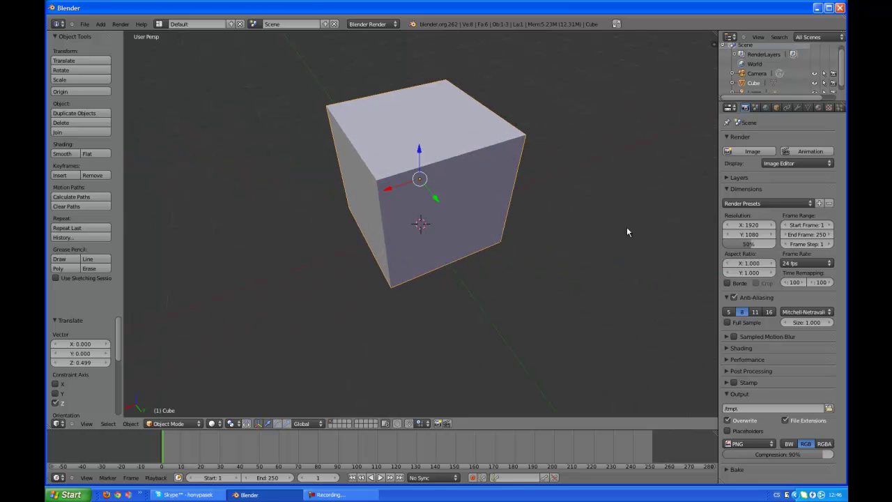
# Step: Set the cube's material texture type to Image or Movie and browse for an image file
pyautogui.click(818, 109)
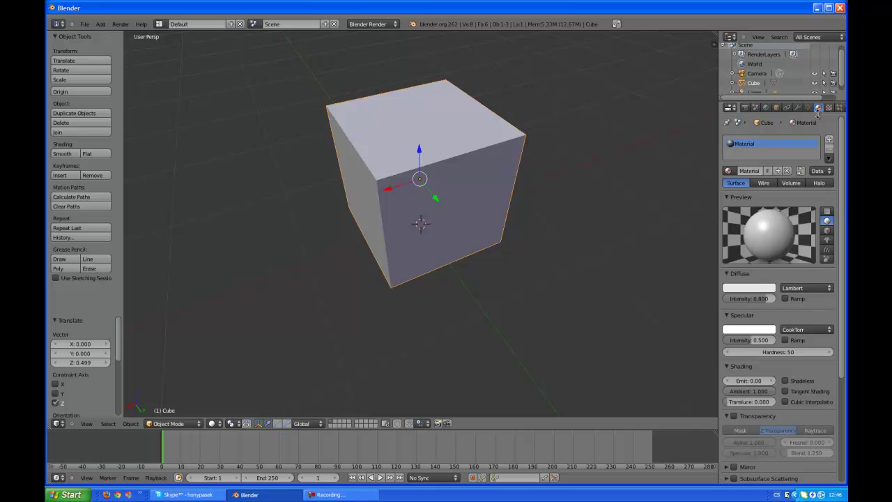
pyautogui.click(828, 108)
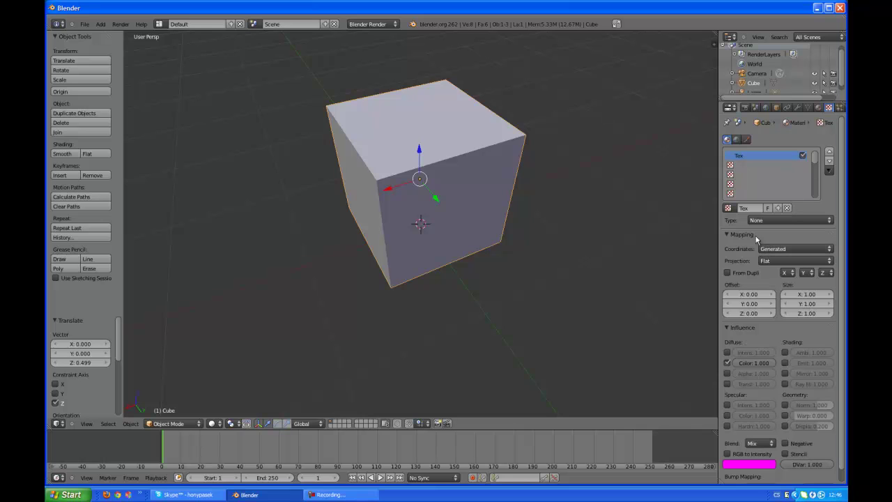
pyautogui.click(769, 220)
pyautogui.click(766, 231)
pyautogui.click(768, 220)
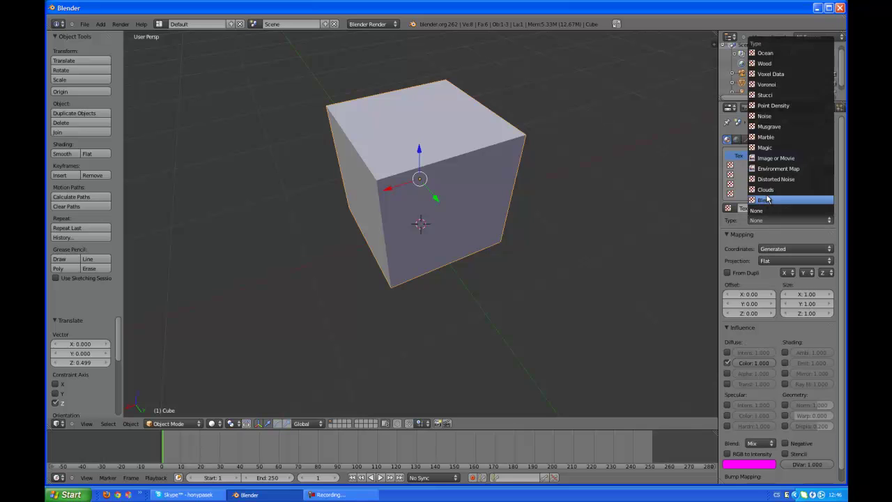
pyautogui.click(775, 159)
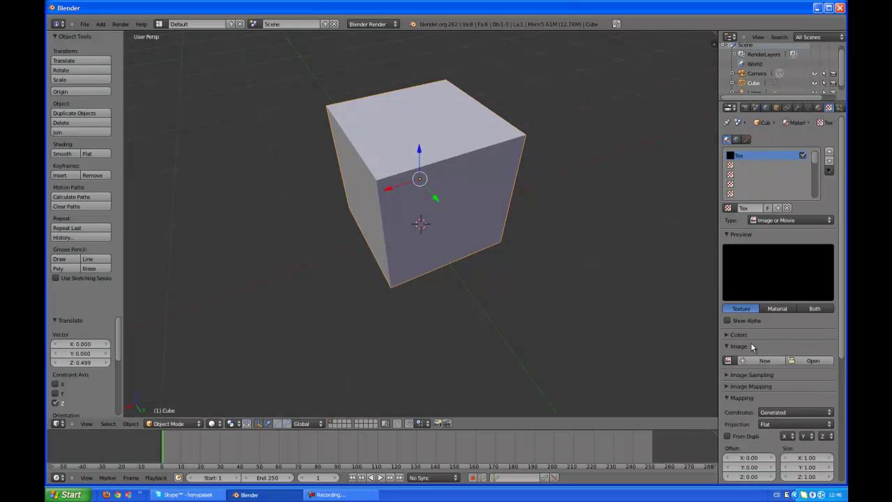
pyautogui.scroll(-1, 763, 359)
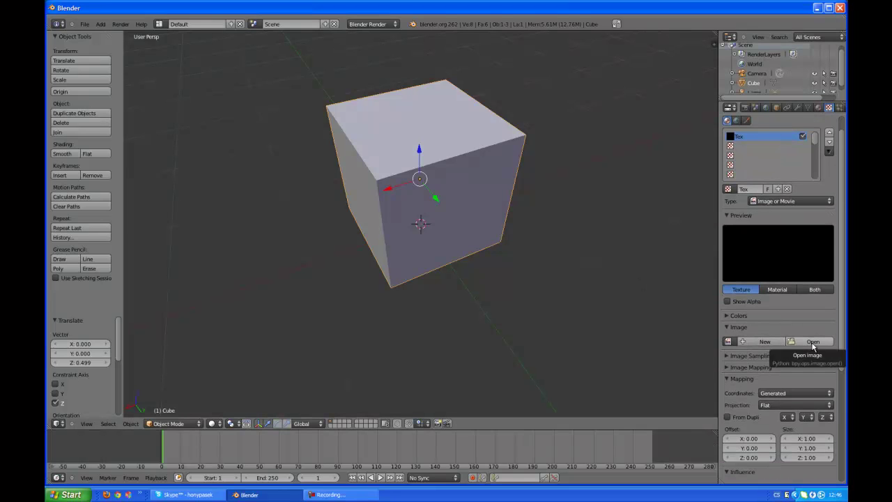
pyautogui.click(812, 346)
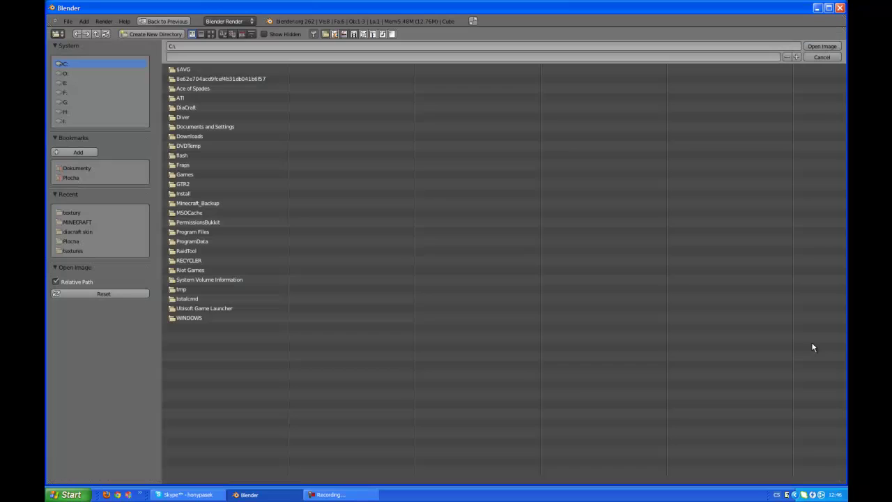
# Step: Load terrain.png from MINECRAFT > blender minecraft > textures and preview the 256×256 tile sheet
pyautogui.click(85, 222)
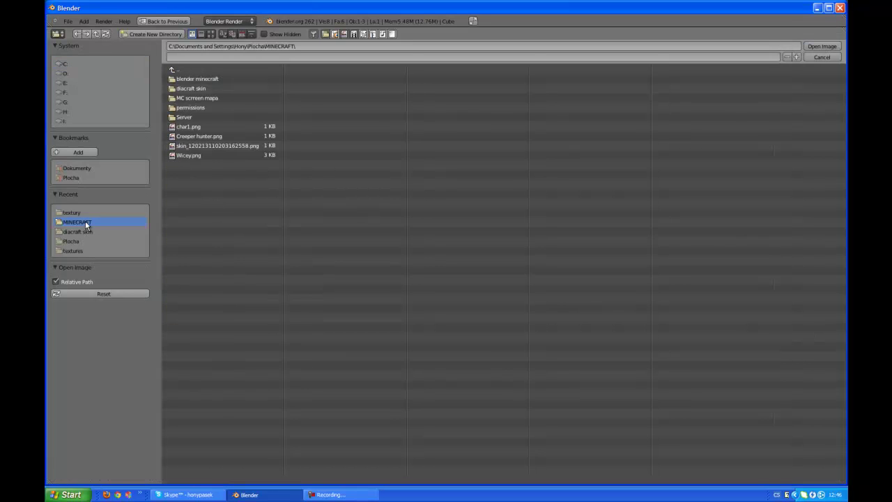
pyautogui.click(216, 79)
pyautogui.click(201, 79)
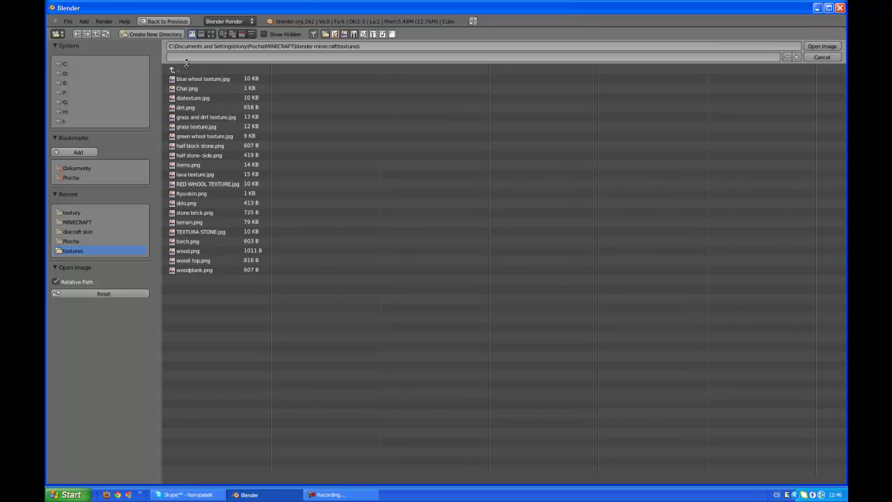
pyautogui.click(187, 69)
pyautogui.click(186, 69)
pyautogui.click(204, 88)
pyautogui.click(186, 71)
pyautogui.click(184, 74)
pyautogui.click(183, 76)
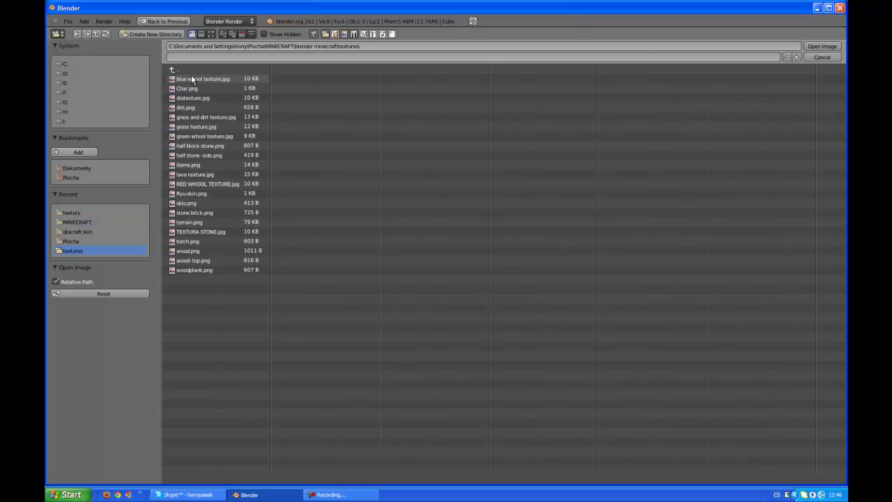
pyautogui.doubleClick(196, 222)
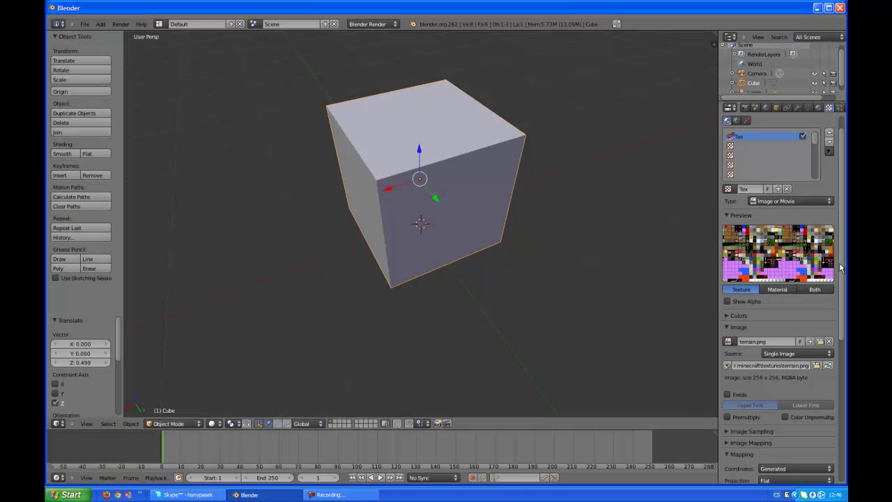
pyautogui.click(777, 290)
pyautogui.click(741, 289)
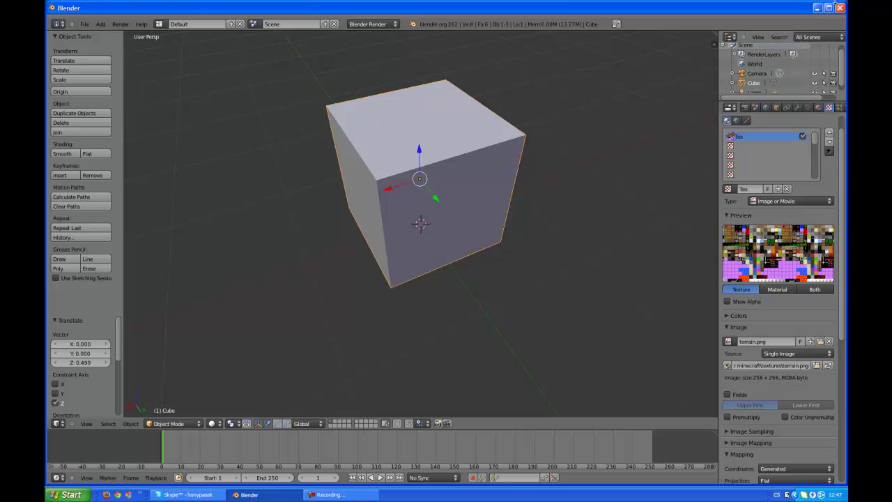
# Step: Run %appdata%, go into .minecraft\bin and open minecraft.jar with WinRAR
pyautogui.click(70, 494)
pyautogui.click(154, 428)
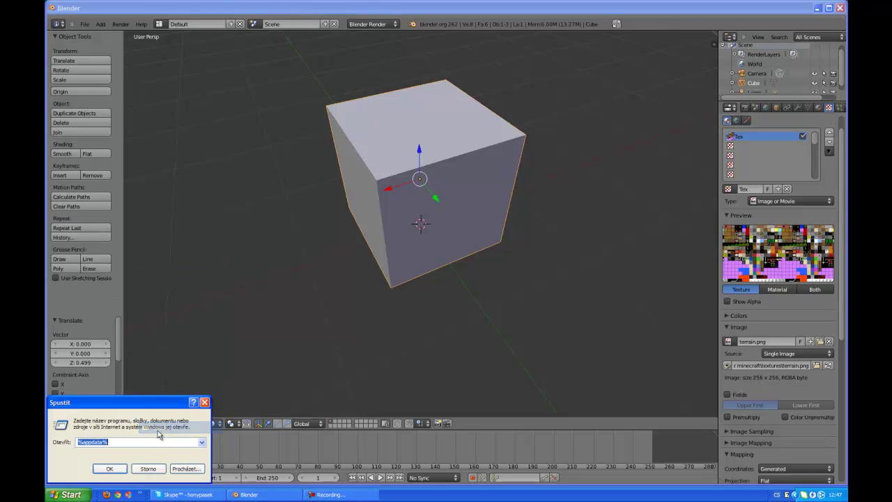
pyautogui.click(117, 469)
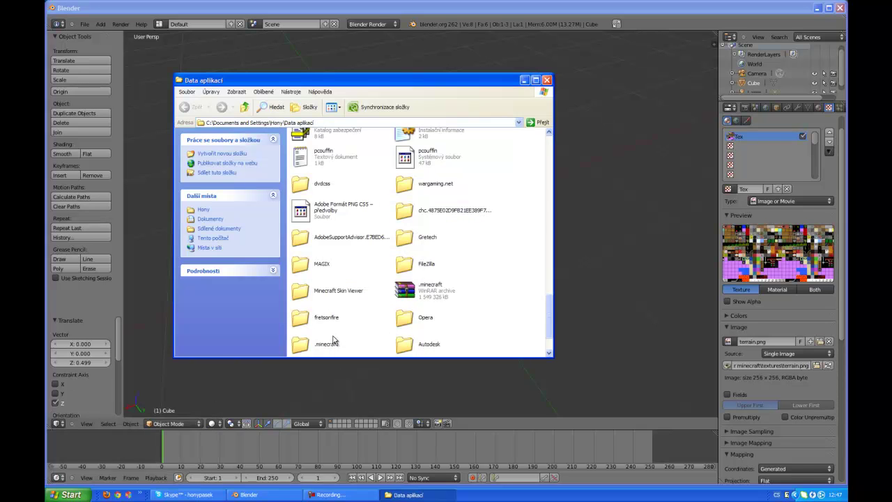
pyautogui.doubleClick(331, 345)
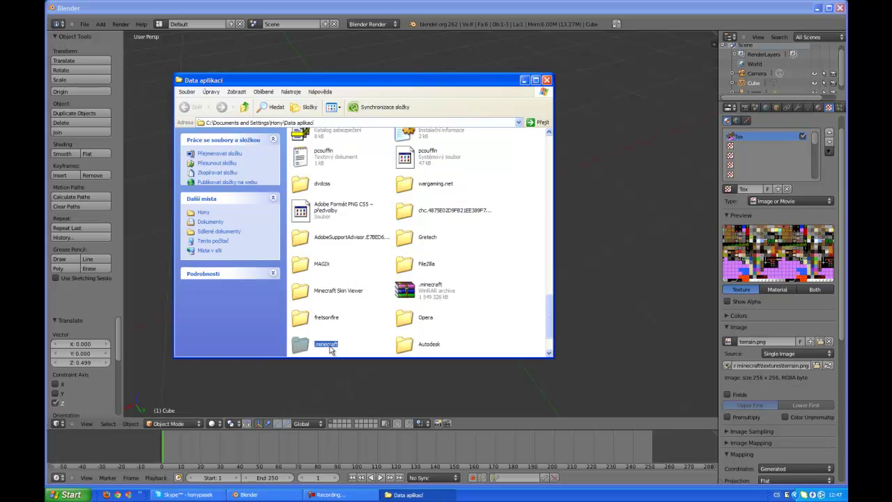
pyautogui.doubleClick(421, 172)
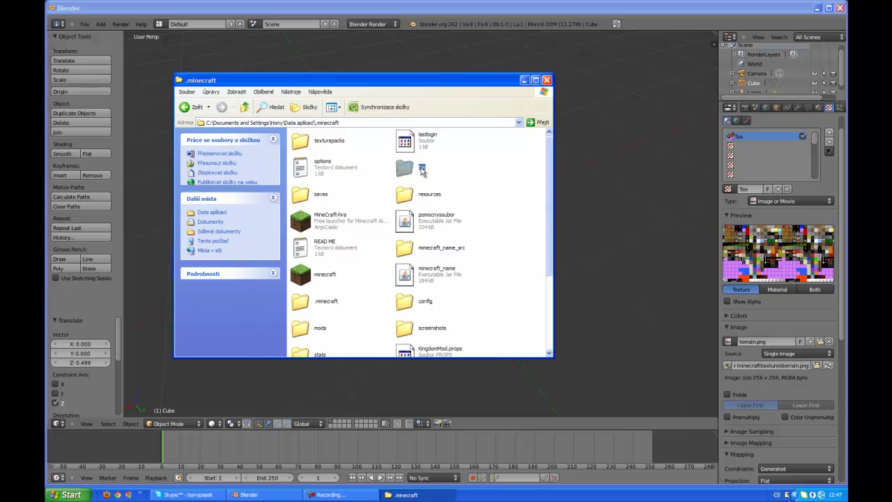
pyautogui.rightClick(437, 291)
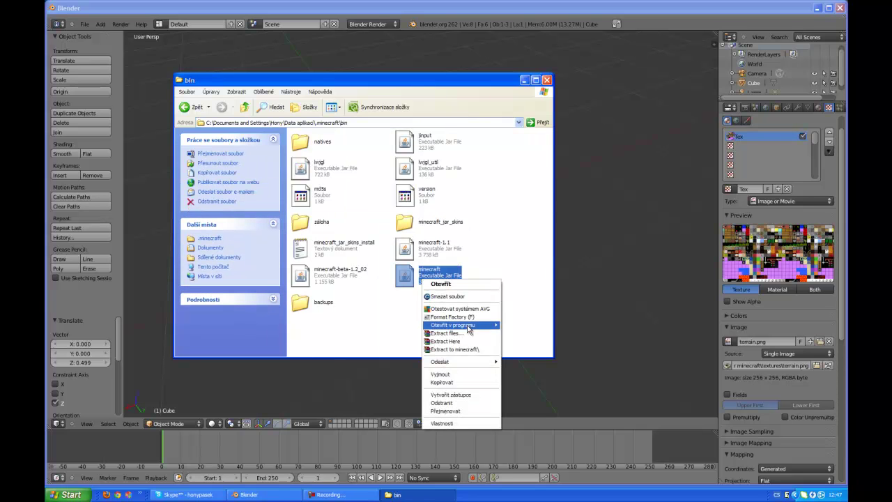
pyautogui.click(530, 341)
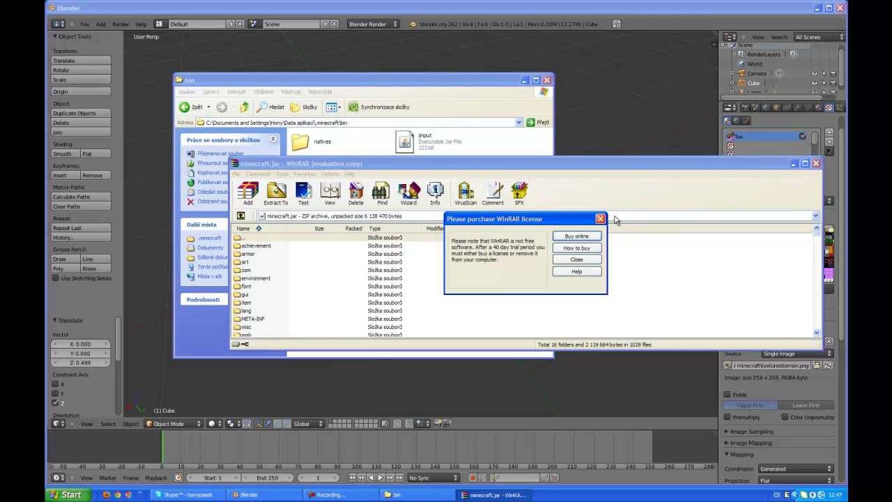
# Step: Dismiss the licence reminder and open terrain.png from minecraft.jar's file list
pyautogui.click(600, 218)
pyautogui.press('t')
pyautogui.press('Down')
pyautogui.press('Down')
pyautogui.press('Down')
pyautogui.press('Down')
pyautogui.press('Down')
pyautogui.press('Down')
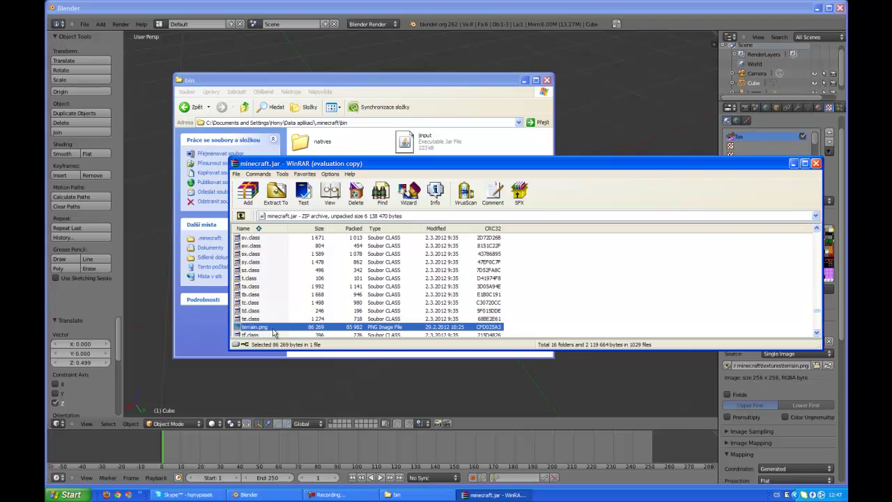
pyautogui.doubleClick(276, 327)
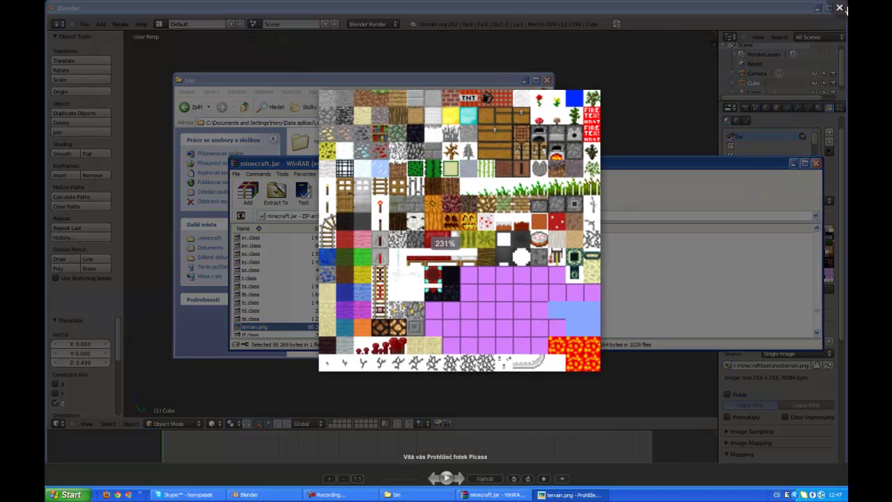
# Step: Close the image viewer, the minecraft.jar archive and the bin folder window
pyautogui.scroll(1, 575, 137)
pyautogui.press('Escape')
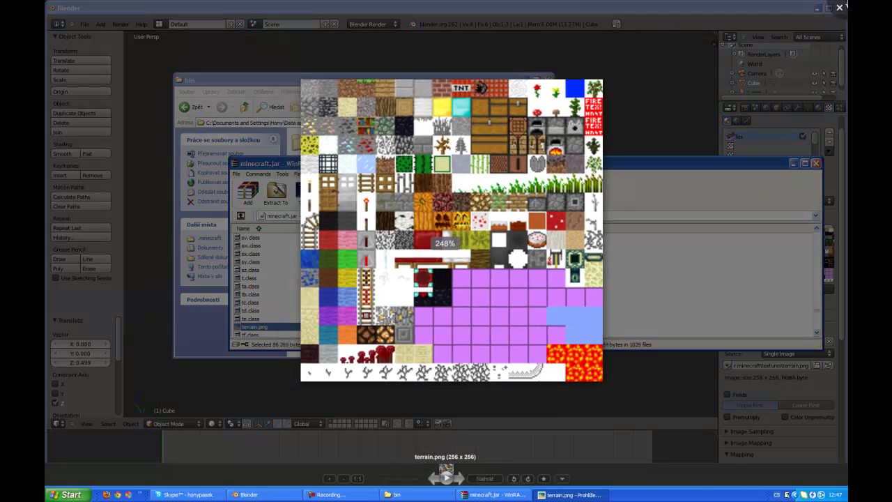
pyautogui.click(815, 163)
pyautogui.click(547, 80)
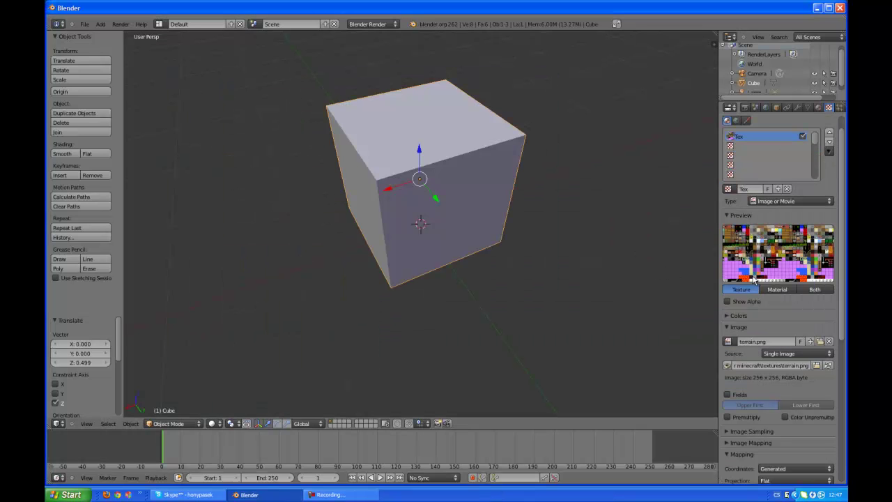
pyautogui.scroll(-1, 800, 297)
pyautogui.scroll(2, 808, 285)
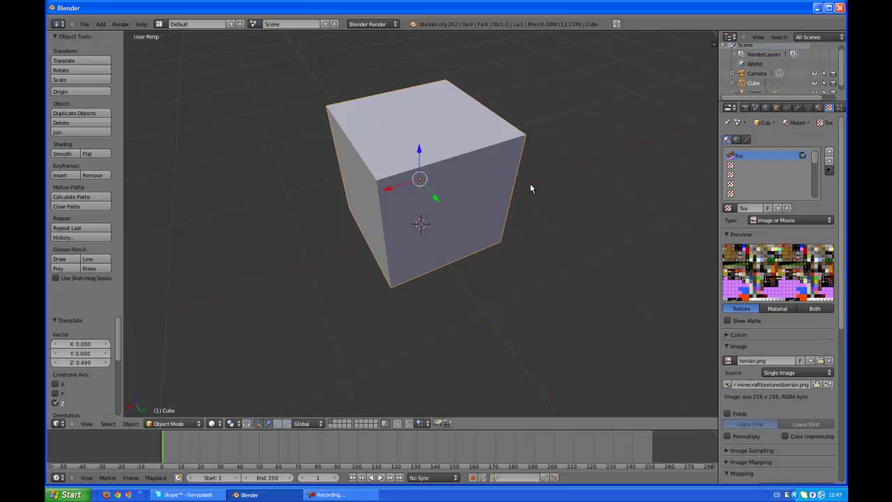
pyautogui.press('F12')
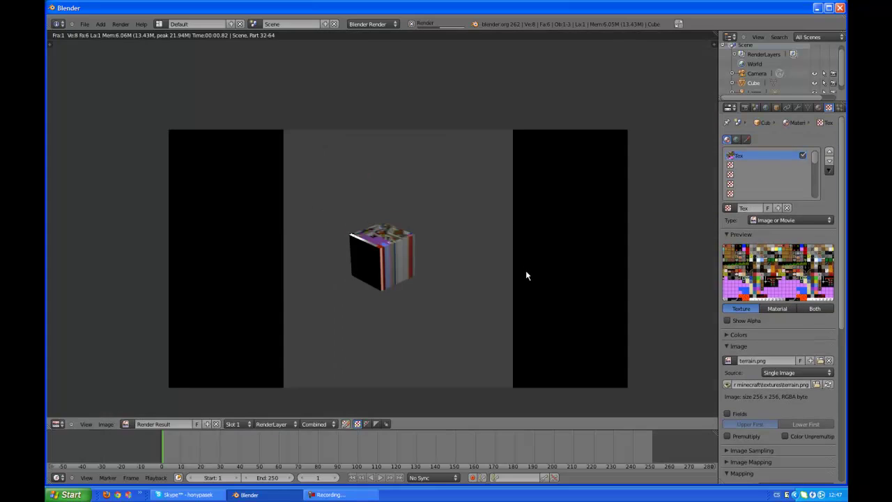
pyautogui.press('Escape')
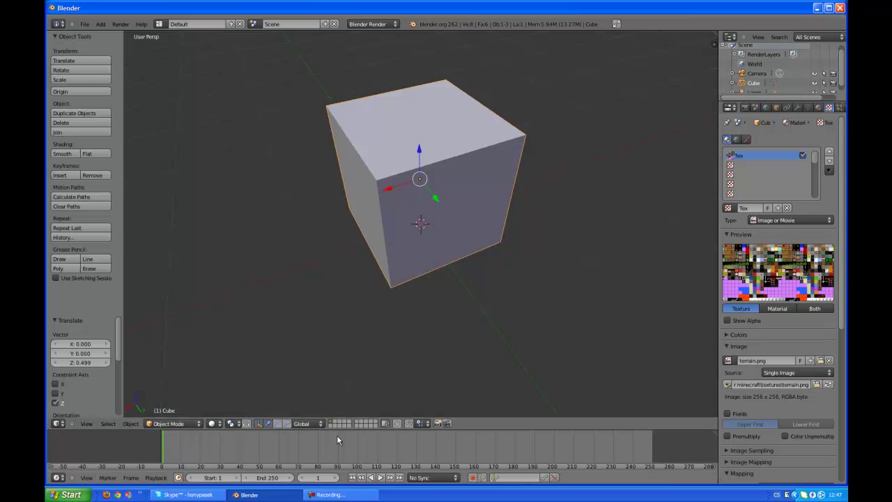
pyautogui.click(212, 424)
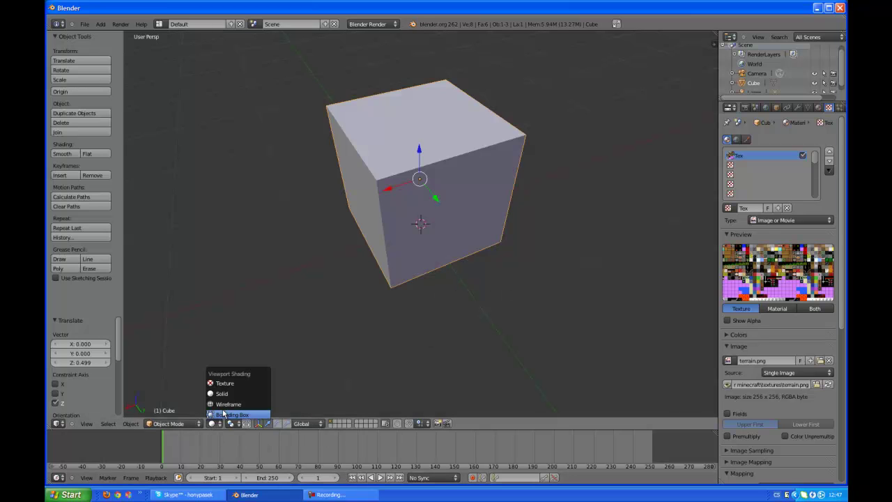
pyautogui.click(232, 383)
pyautogui.moveTo(520, 284)
pyautogui.mouseDown(button='middle')
pyautogui.moveTo(657, 273)
pyautogui.moveTo(591, 293)
pyautogui.mouseUp(button='middle')
pyautogui.click(212, 423)
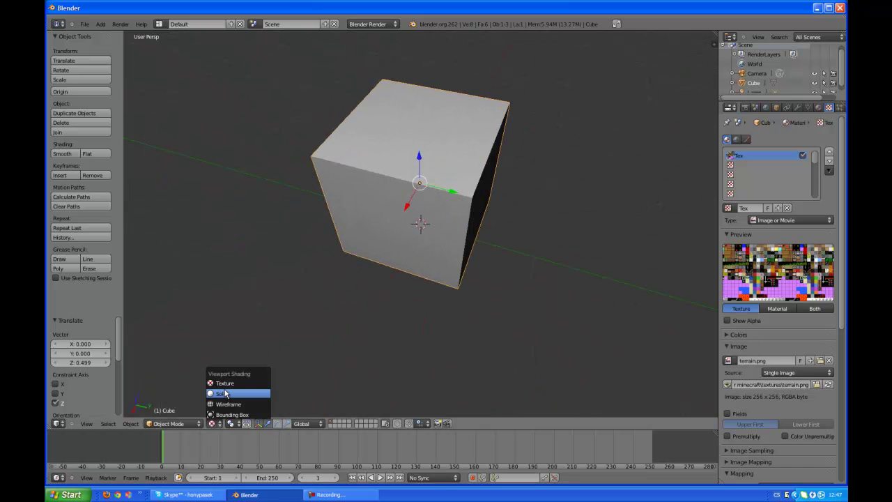
pyautogui.click(221, 393)
pyautogui.moveTo(397, 356); pyautogui.dragTo(443, 300, button='middle')
pyautogui.scroll(-4, 446, 300)
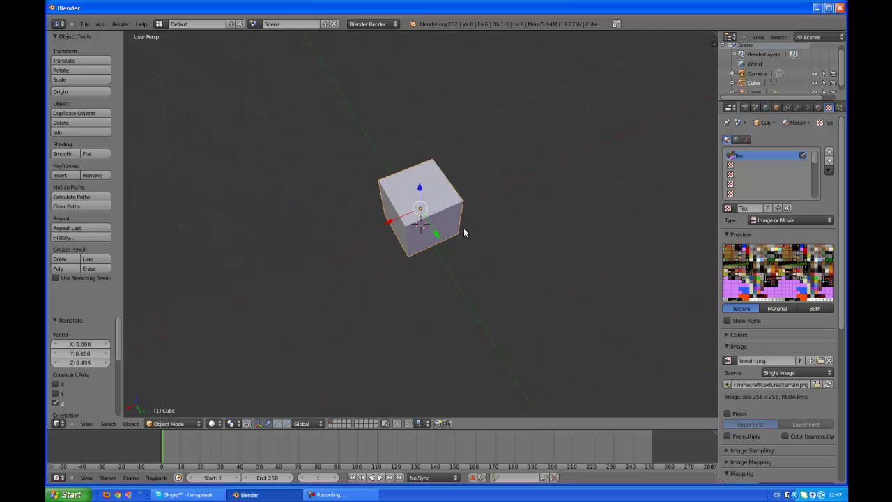
pyautogui.scroll(3, 487, 230)
pyautogui.moveTo(562, 220); pyautogui.dragTo(541, 236, button='middle')
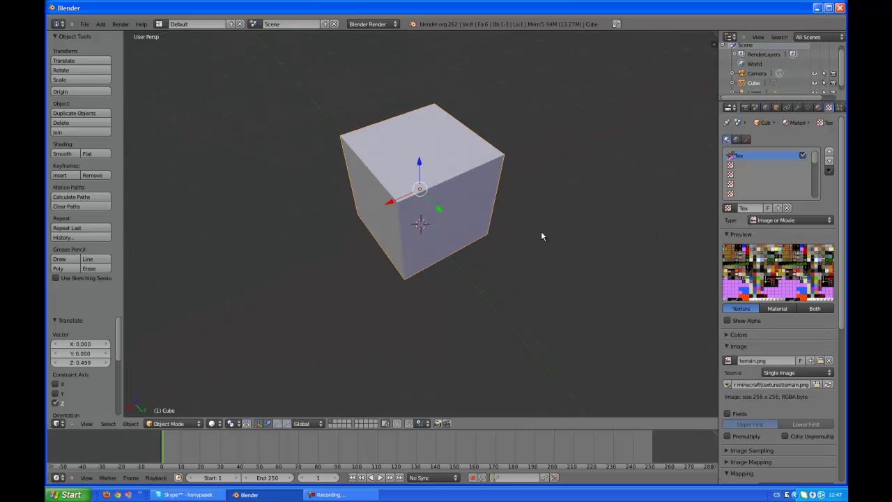
pyautogui.moveTo(657, 230)
pyautogui.mouseDown(button='middle')
pyautogui.moveTo(697, 213)
pyautogui.moveTo(667, 235)
pyautogui.mouseUp(button='middle')
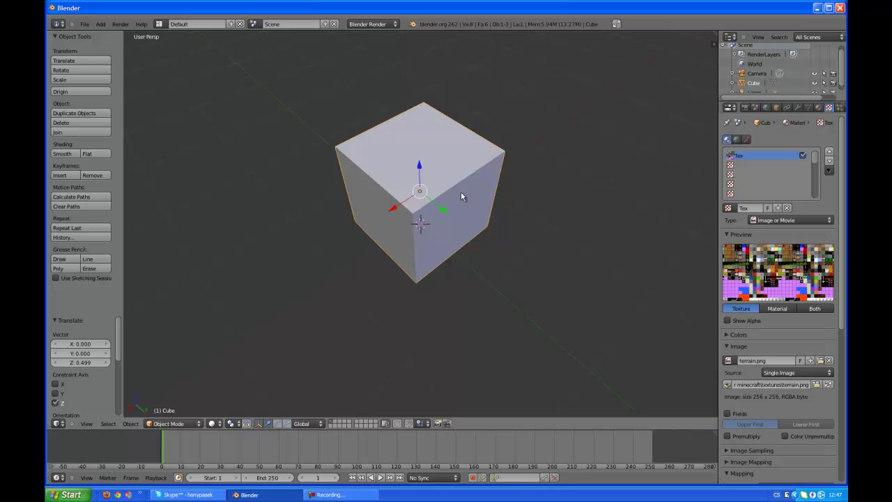
pyautogui.scroll(-2, 804, 329)
pyautogui.scroll(-1, 804, 329)
pyautogui.scroll(-1, 804, 329)
pyautogui.scroll(-1, 804, 329)
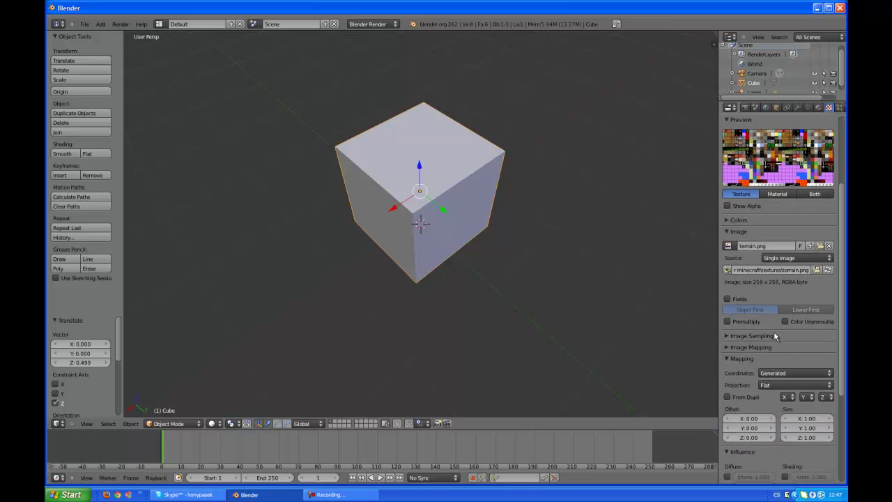
# Step: Uncheck Interpolation under Image Sampling for the terrain.png texture
pyautogui.click(727, 337)
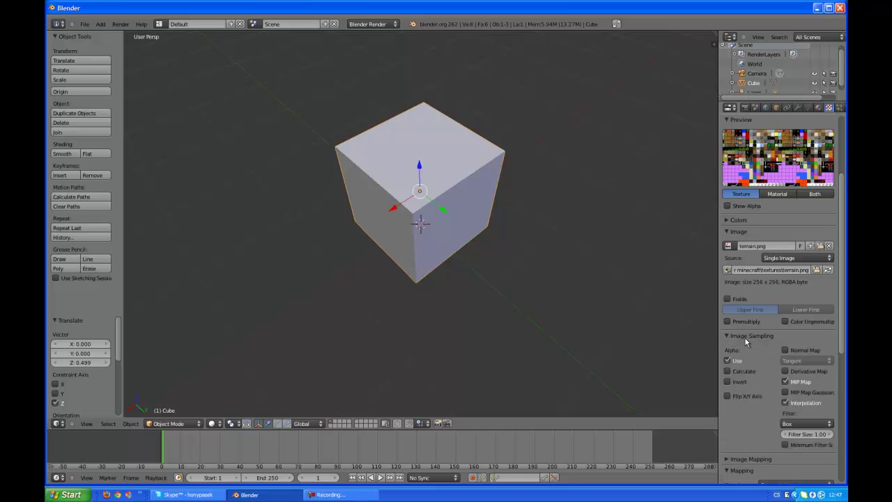
pyautogui.click(784, 404)
pyautogui.click(747, 337)
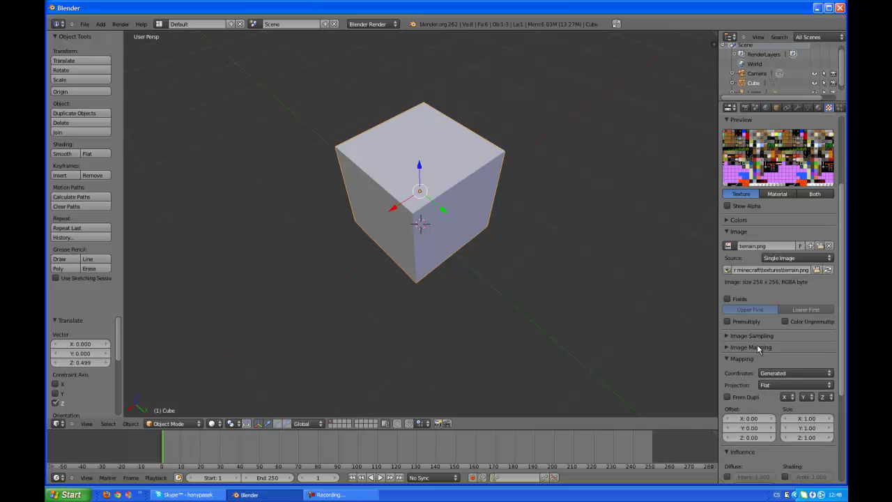
# Step: Review the Image Mapping settings and the texture projection options (Flat)
pyautogui.click(759, 349)
pyautogui.scroll(-1, 756, 350)
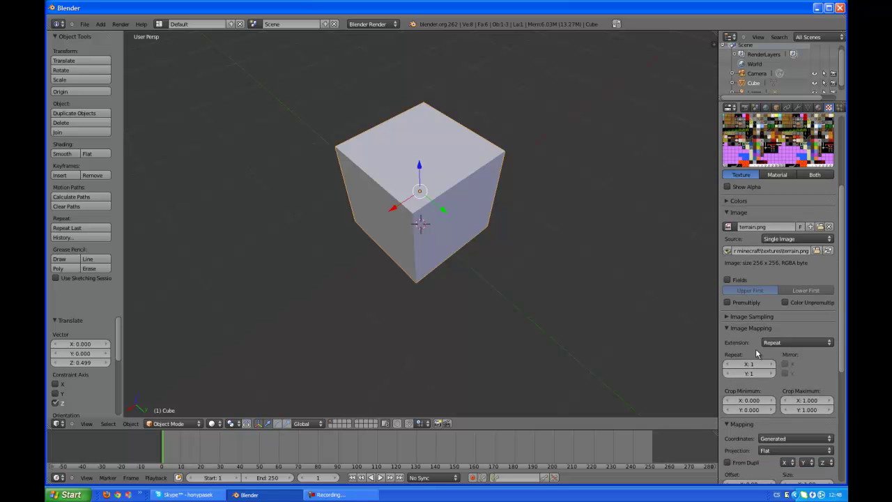
pyautogui.scroll(-2, 745, 362)
pyautogui.scroll(-1, 749, 369)
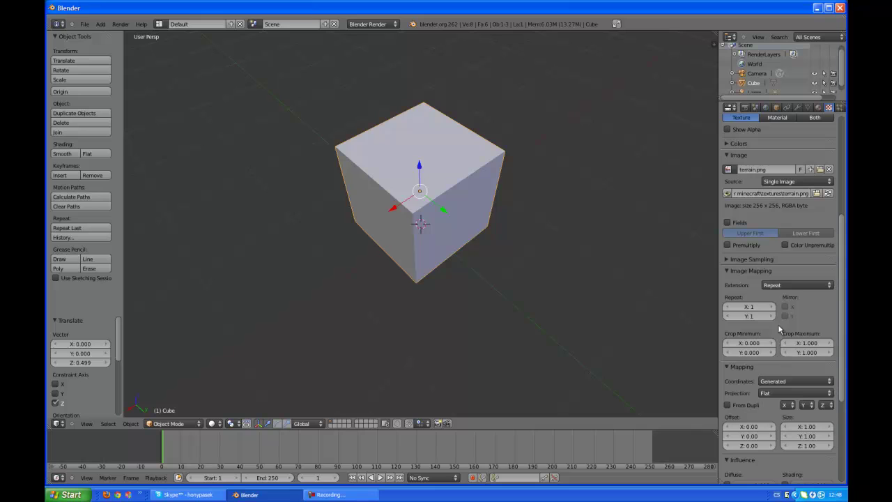
pyautogui.click(754, 270)
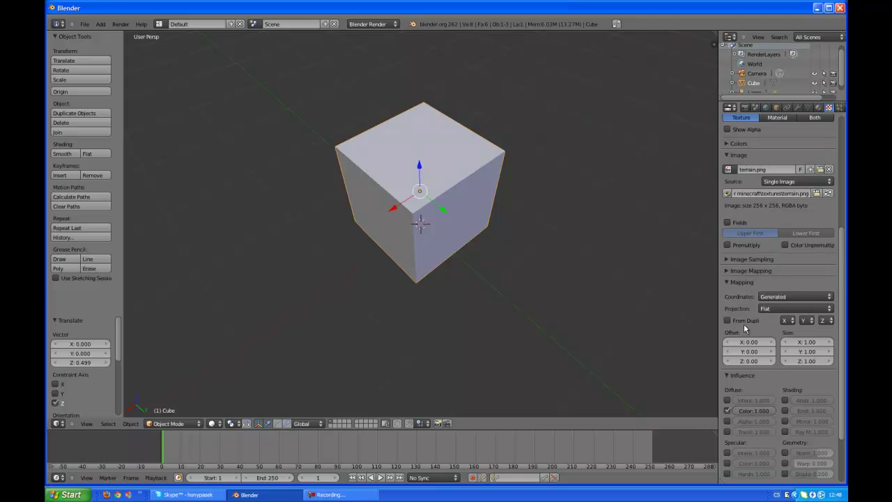
pyautogui.click(777, 308)
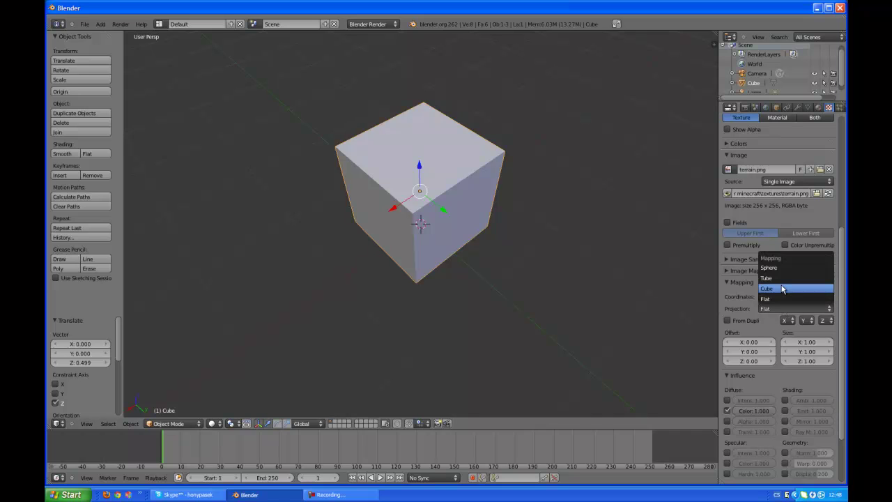
pyautogui.scroll(1, 606, 313)
pyautogui.scroll(-3, 594, 310)
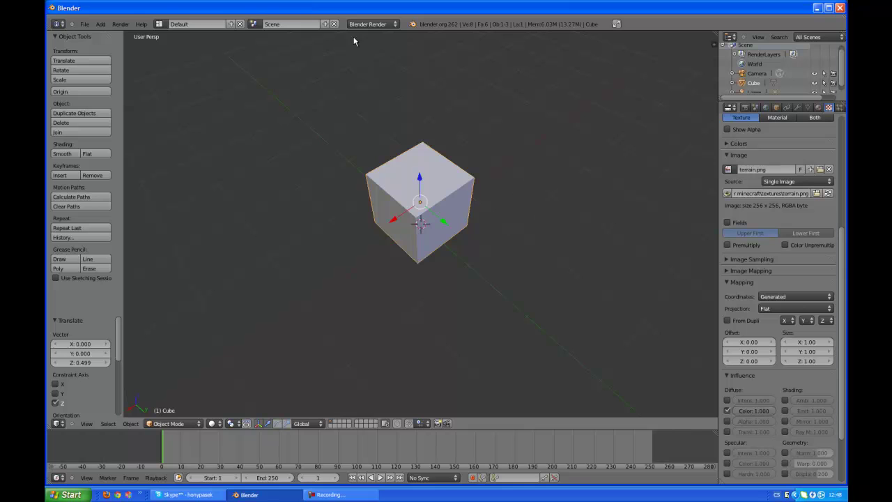
# Step: Split the 3D view vertically into two side-by-side areas
pyautogui.moveTo(353, 36); pyautogui.dragTo(378, 75, button='middle')
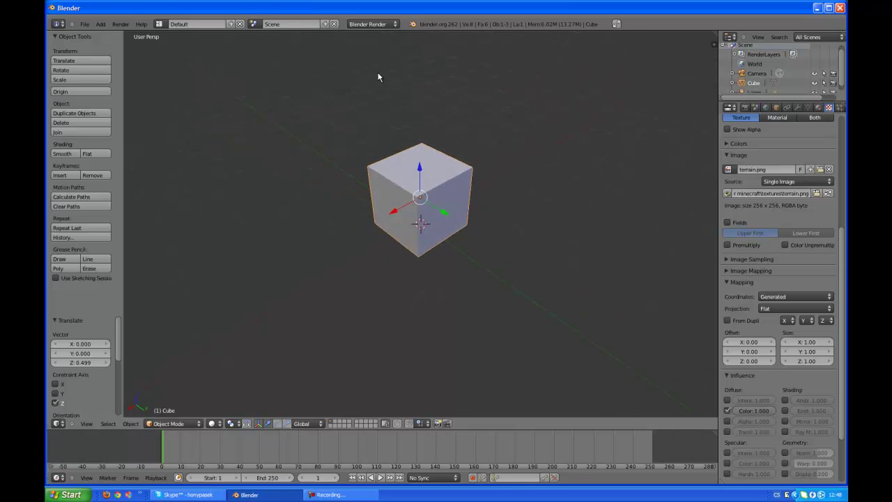
pyautogui.rightClick(359, 30)
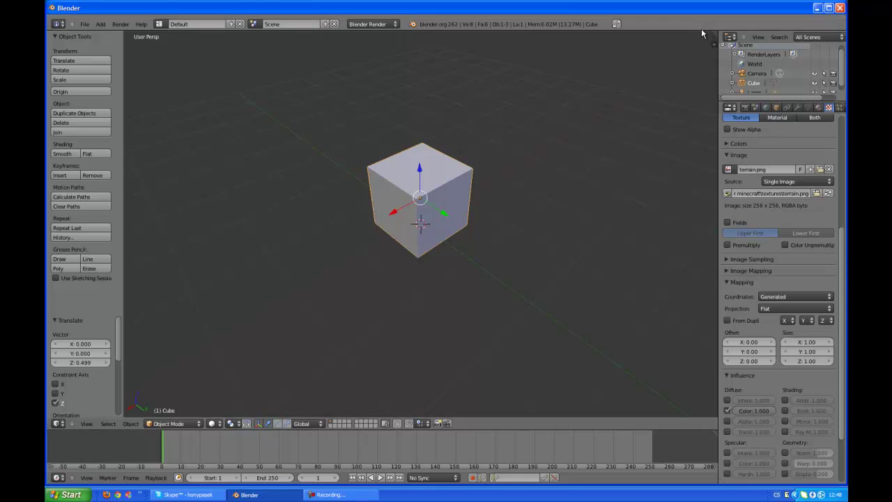
pyautogui.rightClick(406, 29)
pyautogui.click(404, 38)
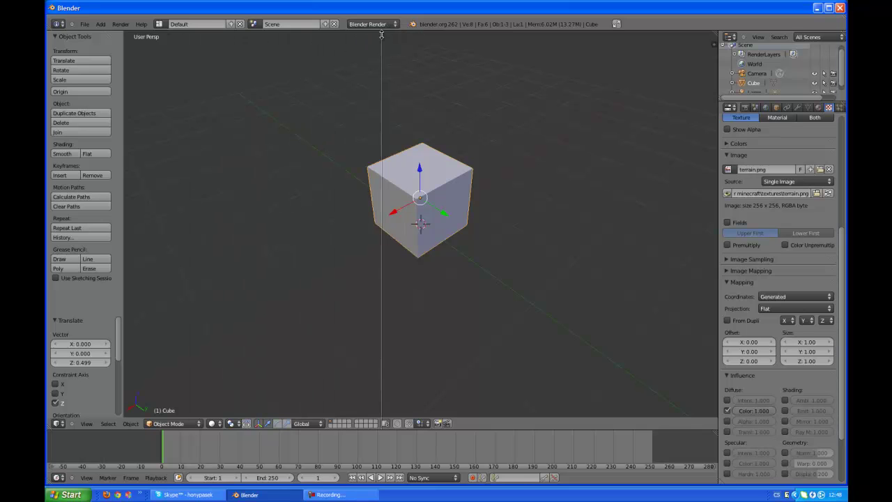
pyautogui.click(387, 47)
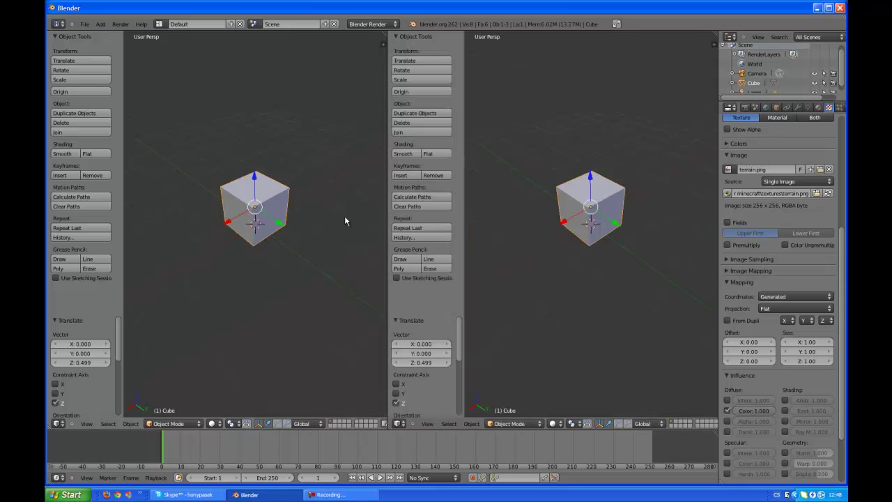
# Step: Make the left area a UV/Image Editor displaying terrain.png
pyautogui.click(59, 425)
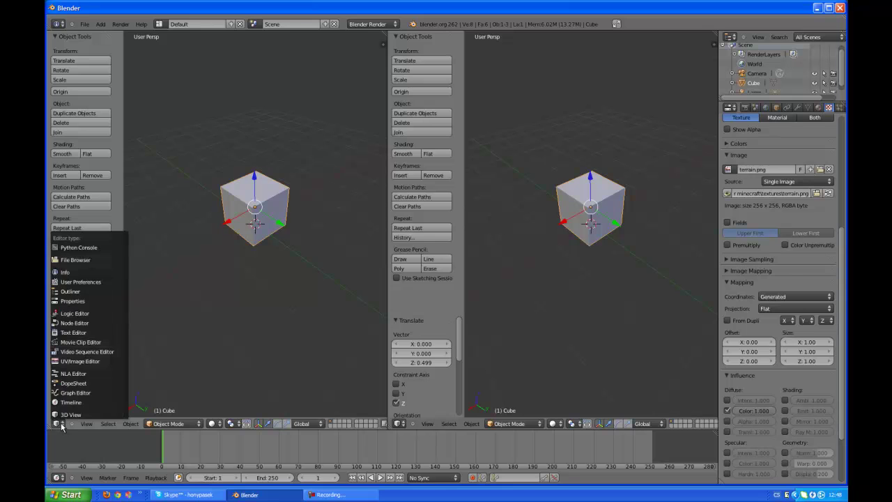
pyautogui.click(104, 363)
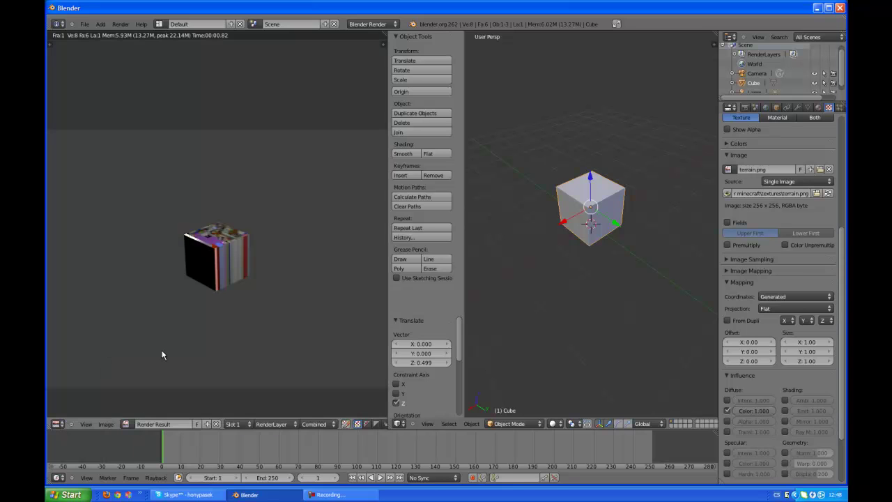
pyautogui.click(125, 424)
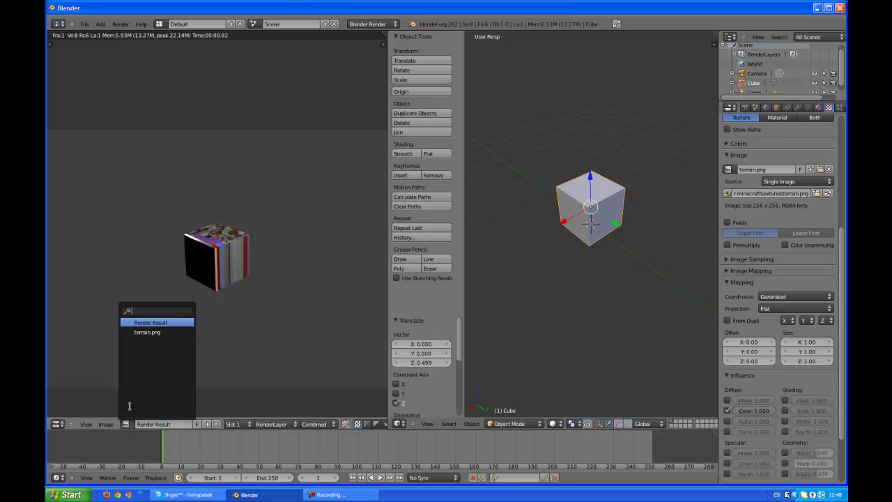
pyautogui.click(157, 332)
pyautogui.scroll(5, 165, 334)
pyautogui.scroll(-3, 209, 331)
pyautogui.scroll(-1, 271, 328)
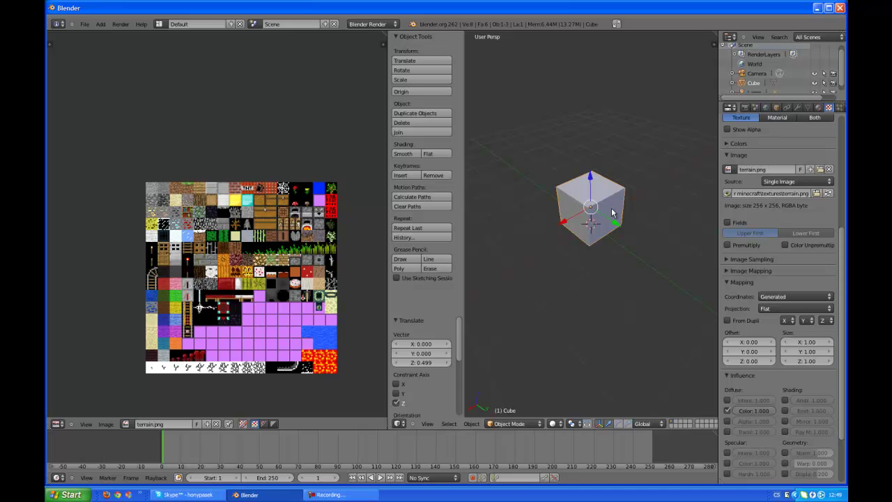
# Step: Enter Edit Mode with all faces selected and keep the left view as the image editor
pyautogui.press('Tab')
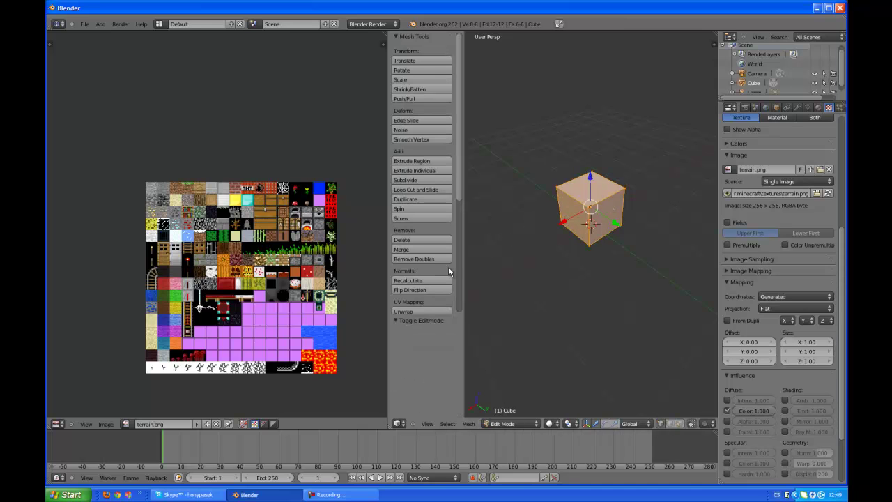
pyautogui.scroll(-1, 448, 271)
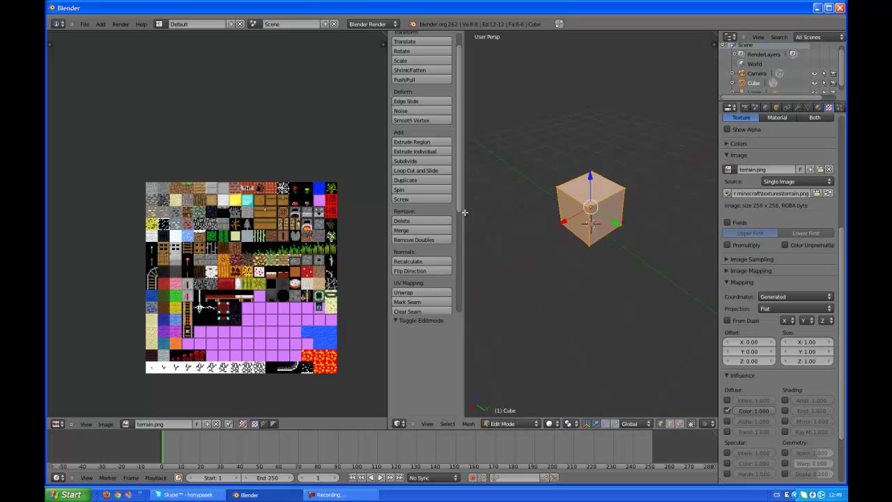
pyautogui.scroll(1, 460, 82)
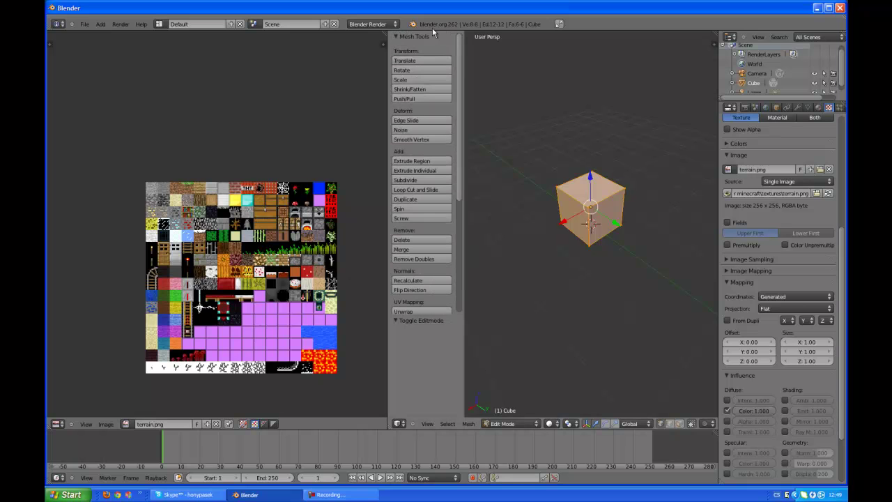
pyautogui.scroll(-2, 420, 243)
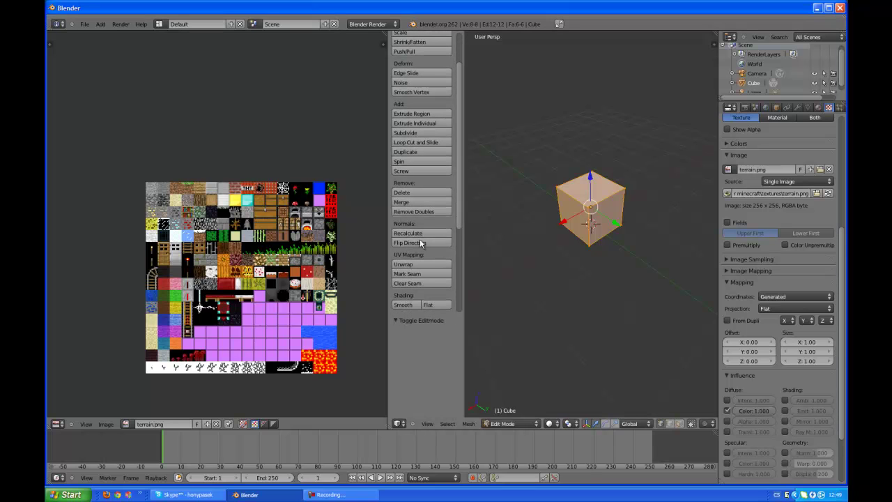
pyautogui.click(60, 425)
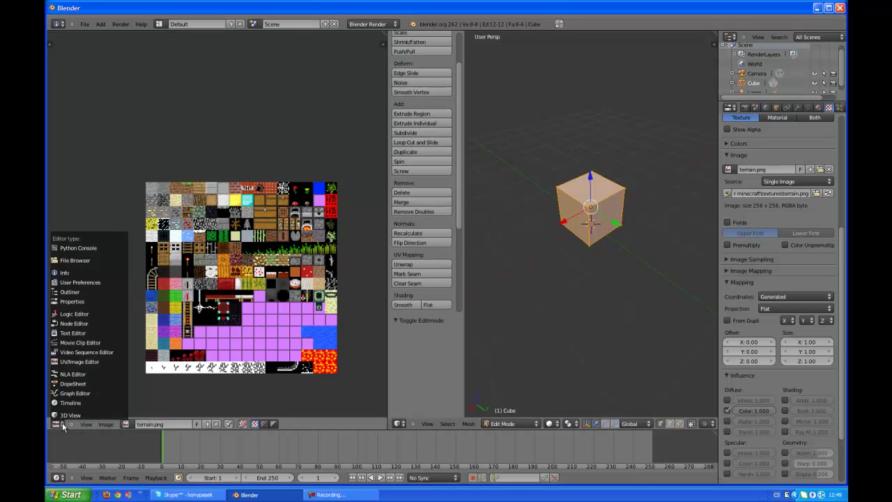
pyautogui.click(89, 362)
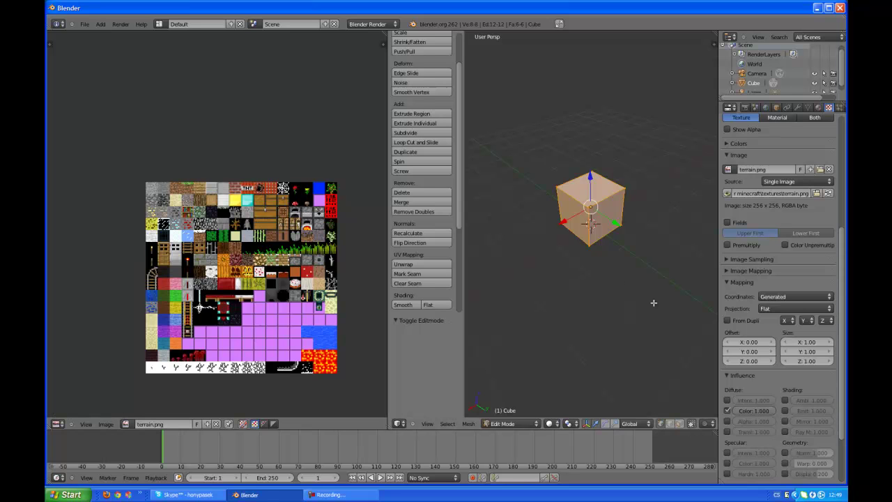
# Step: Set the texture coordinates to UV and unwrap the cube onto terrain.png
pyautogui.scroll(-1, 820, 293)
pyautogui.scroll(-2, 820, 292)
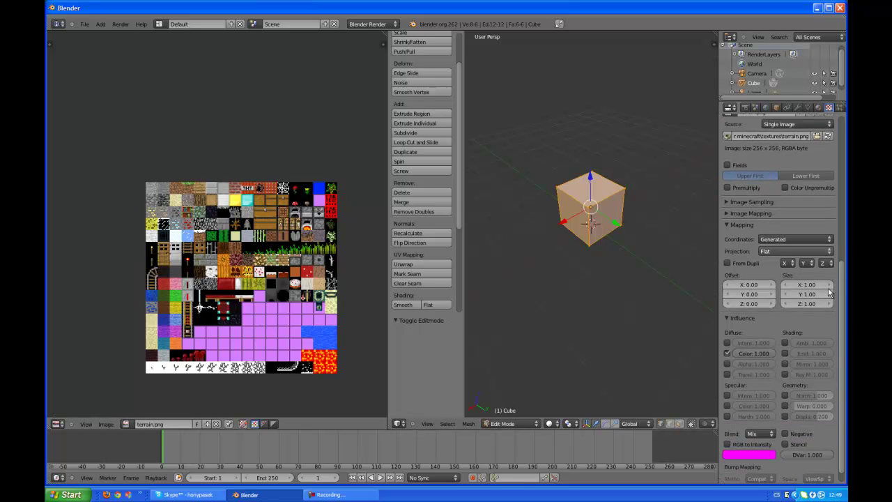
pyautogui.click(817, 240)
pyautogui.click(804, 240)
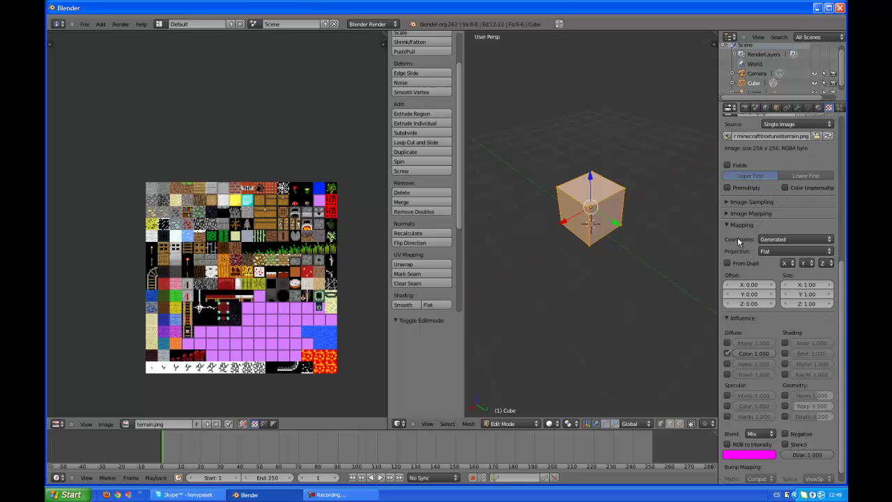
pyautogui.click(792, 242)
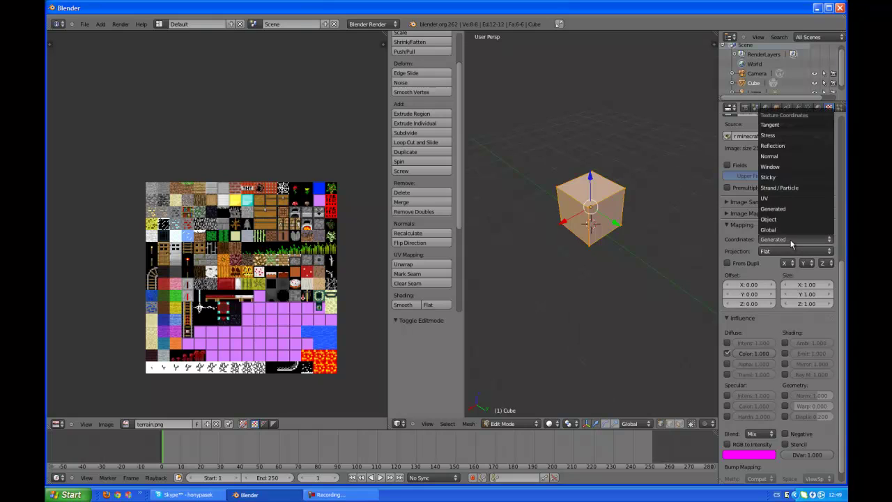
pyautogui.click(782, 200)
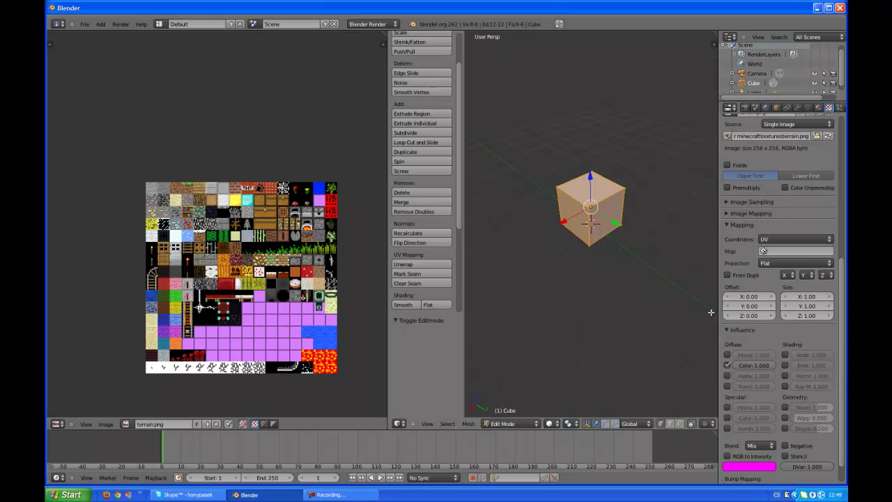
pyautogui.click(421, 264)
pyautogui.click(420, 265)
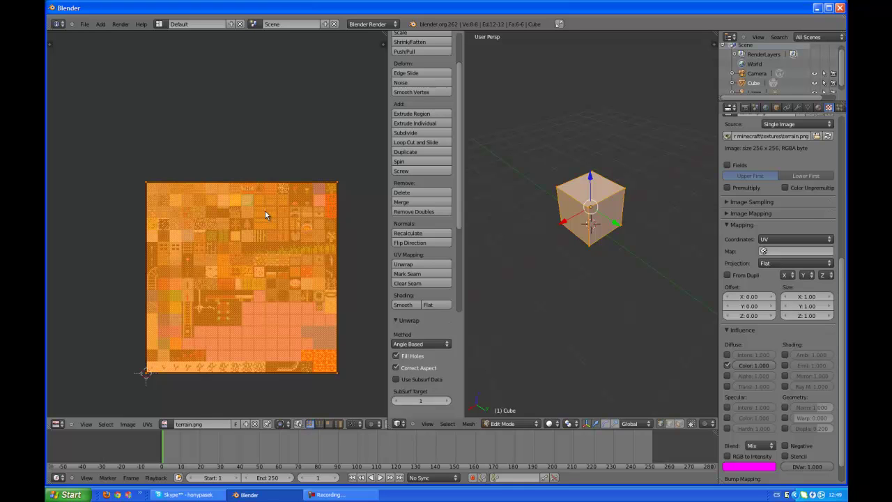
# Step: Scale the UV layout down to a tiny patch and zoom in near the pumpkin tiles
pyautogui.press('s')
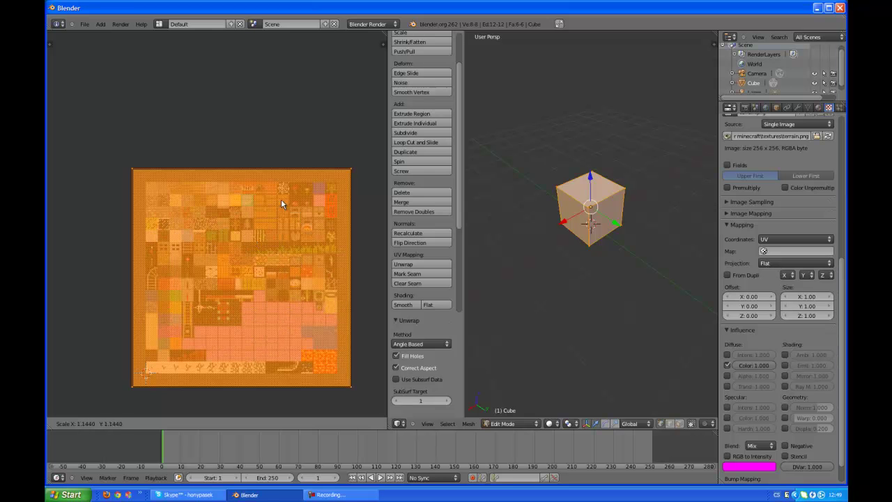
pyautogui.click(248, 278)
pyautogui.scroll(2, 279, 285)
pyautogui.scroll(2, 280, 286)
pyautogui.scroll(4, 327, 334)
pyautogui.scroll(2, 323, 337)
pyautogui.moveTo(323, 337)
pyautogui.mouseDown(button='middle')
pyautogui.moveTo(352, 213)
pyautogui.moveTo(326, 256)
pyautogui.mouseUp(button='middle')
pyautogui.scroll(1, 290, 255)
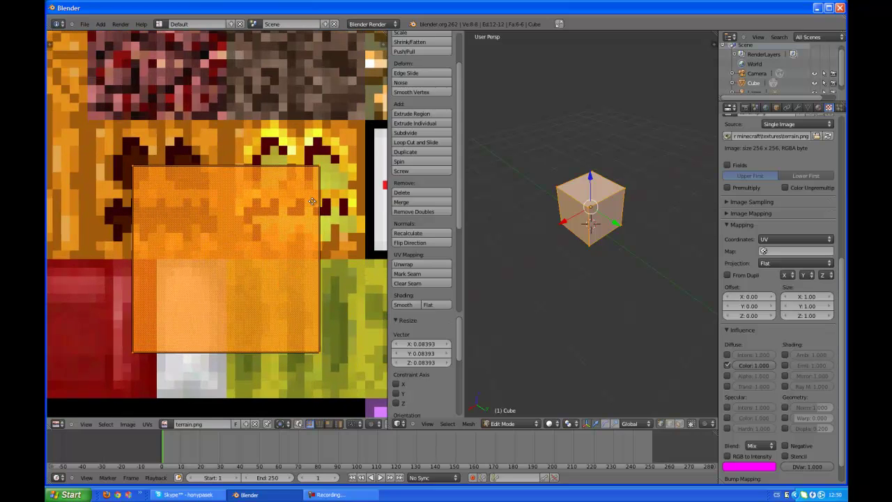
pyautogui.moveTo(287, 252); pyautogui.dragTo(248, 249, button='middle')
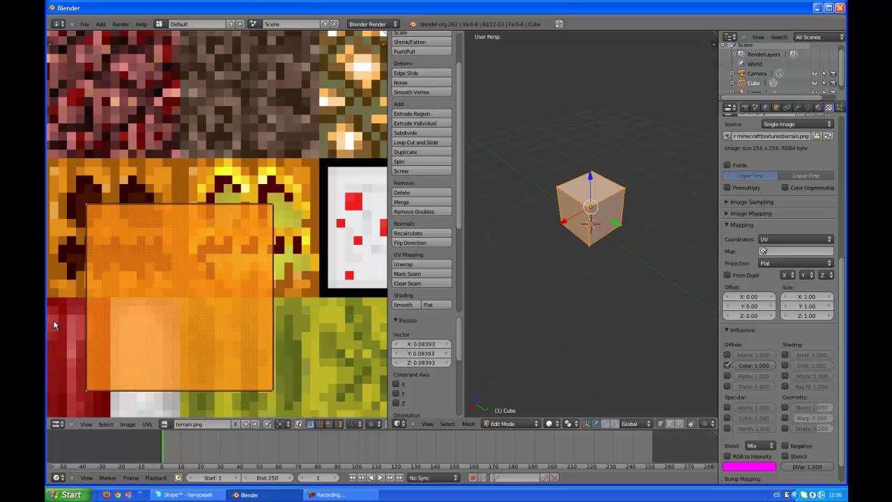
# Step: Move the UV faces to fit over the pumpkin face tile
pyautogui.press('g')
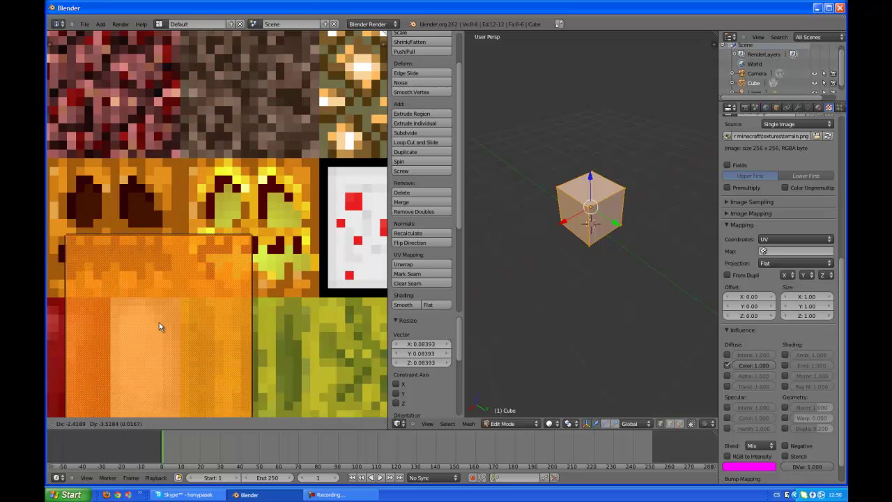
pyautogui.click(234, 221)
pyautogui.press('g')
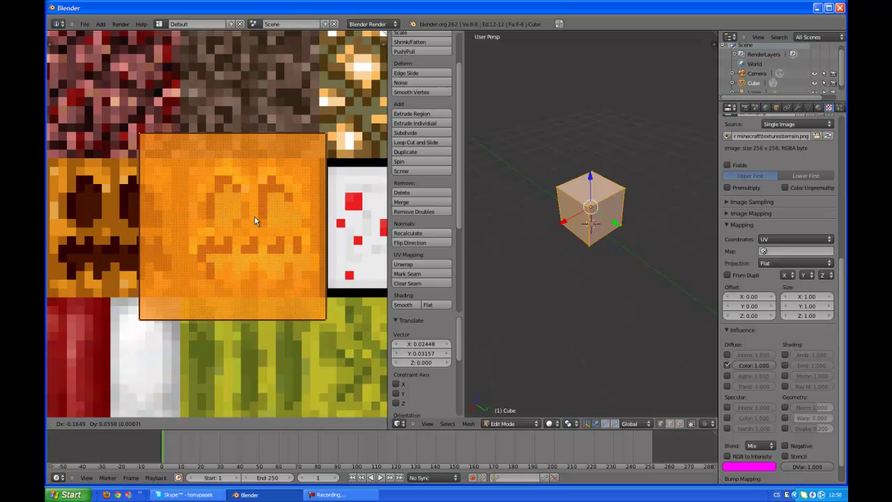
pyautogui.click(253, 219)
# Step: Reposition the cube in the 3D view and lower it slightly along Z
pyautogui.press('g')
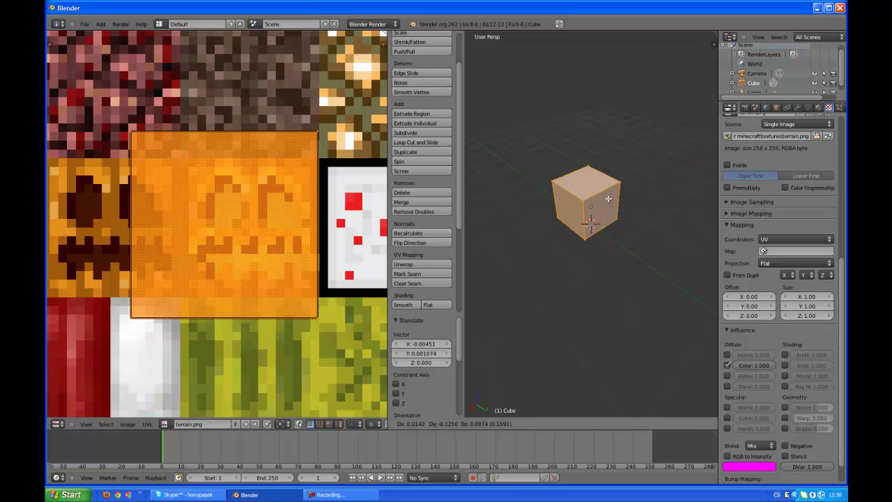
pyautogui.click(607, 199)
pyautogui.moveTo(641, 226)
pyautogui.mouseDown(button='middle')
pyautogui.moveTo(635, 207)
pyautogui.moveTo(645, 172)
pyautogui.mouseUp(button='middle')
pyautogui.press('g')
pyautogui.press('z')
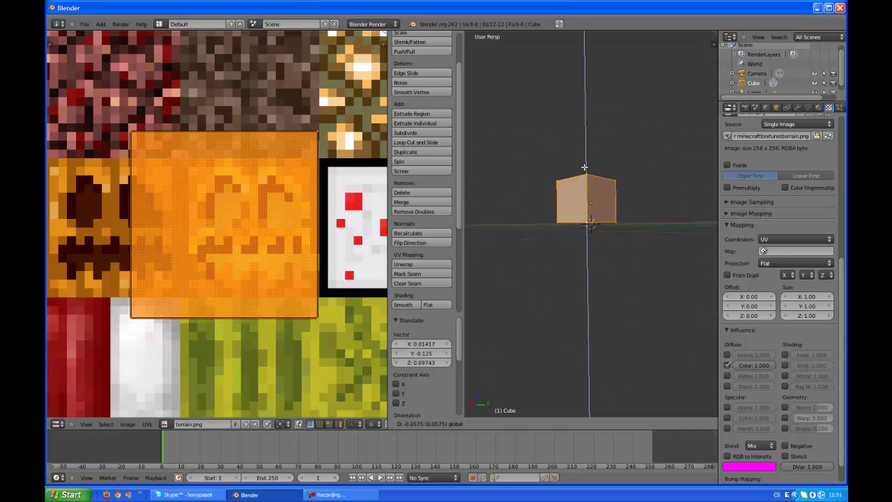
pyautogui.click(584, 167)
# Step: Move the UV faces across the atlas onto other texture tiles
pyautogui.moveTo(291, 237); pyautogui.dragTo(280, 263, button='middle')
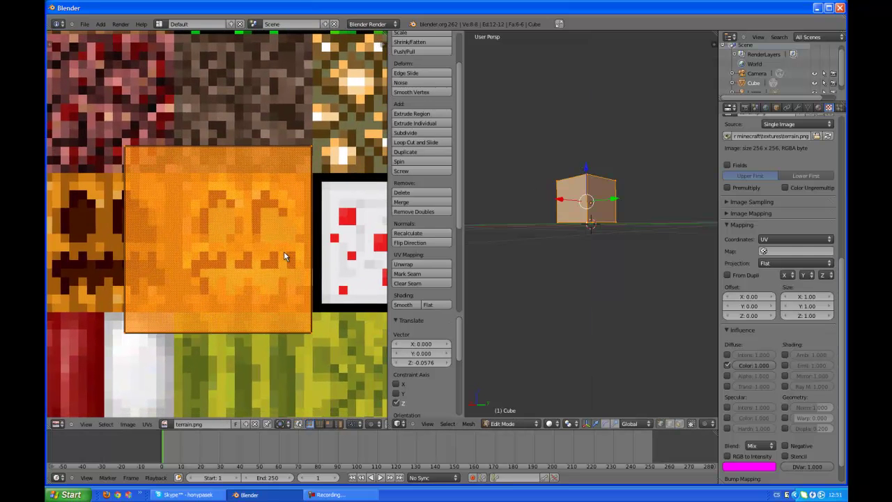
pyautogui.press('g')
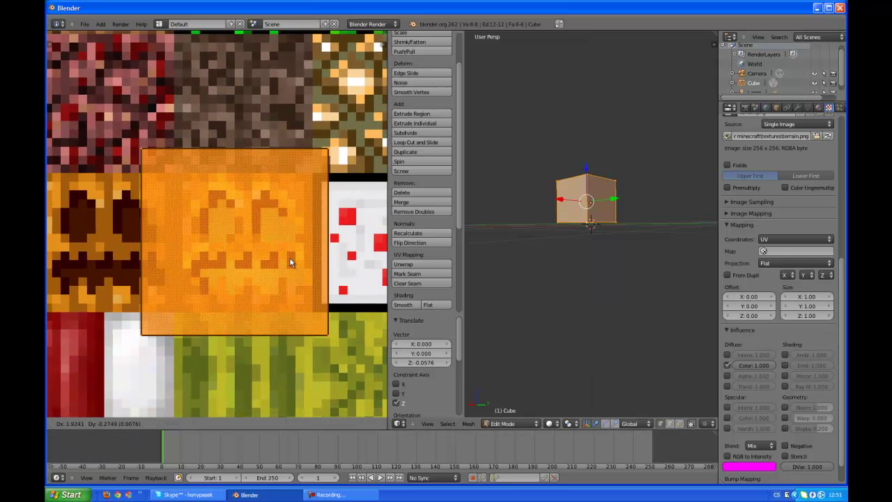
pyautogui.click(230, 248)
pyautogui.moveTo(268, 239)
pyautogui.mouseDown(button='middle')
pyautogui.moveTo(296, 244)
pyautogui.moveTo(321, 274)
pyautogui.mouseUp(button='middle')
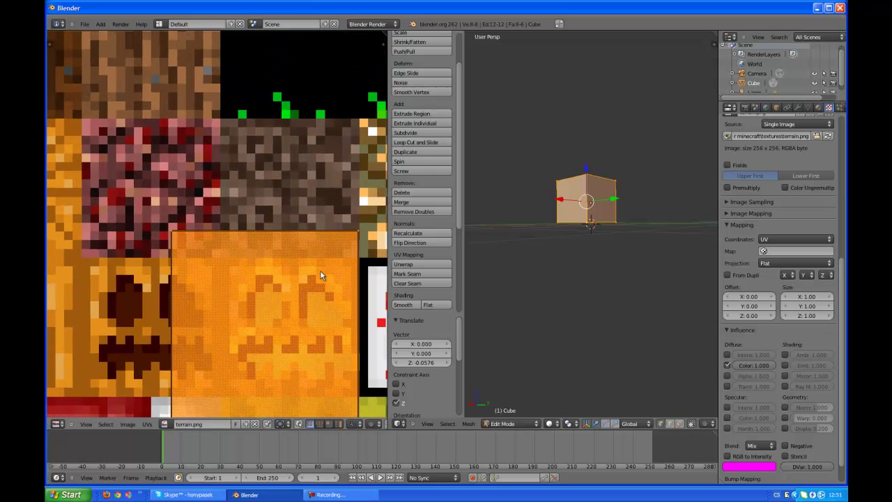
pyautogui.press('g')
pyautogui.click(174, 109)
pyautogui.moveTo(178, 111); pyautogui.dragTo(312, 259, button='middle')
pyautogui.press('g')
pyautogui.click(334, 273)
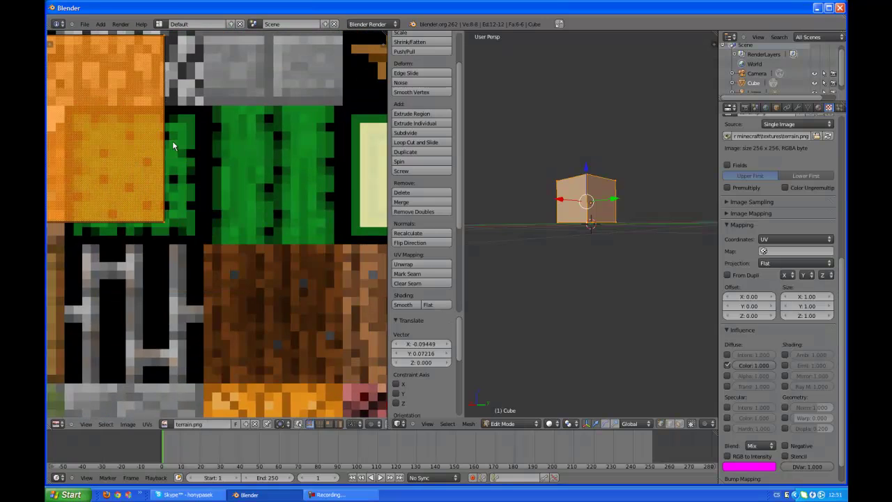
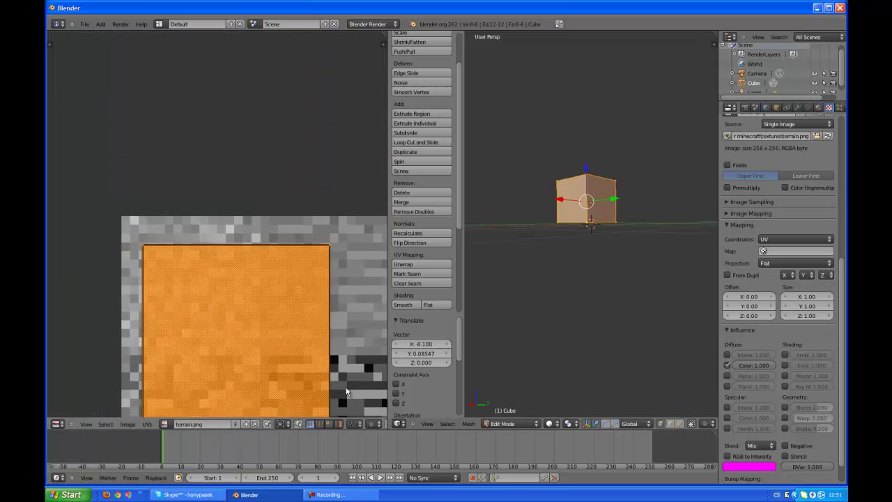
# Step: Move the cube's UV face across terrain.png and test-render the cube
pyautogui.moveTo(311, 325); pyautogui.dragTo(163, 274, button='middle')
pyautogui.press('g')
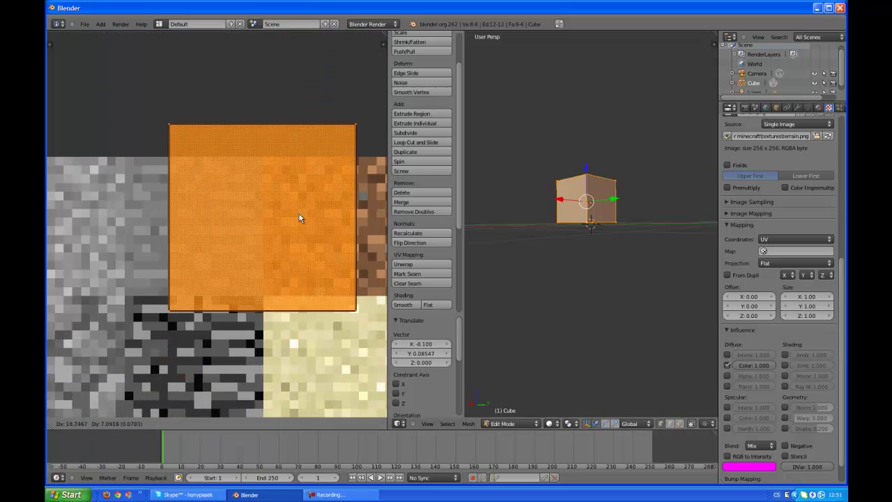
pyautogui.click(250, 229)
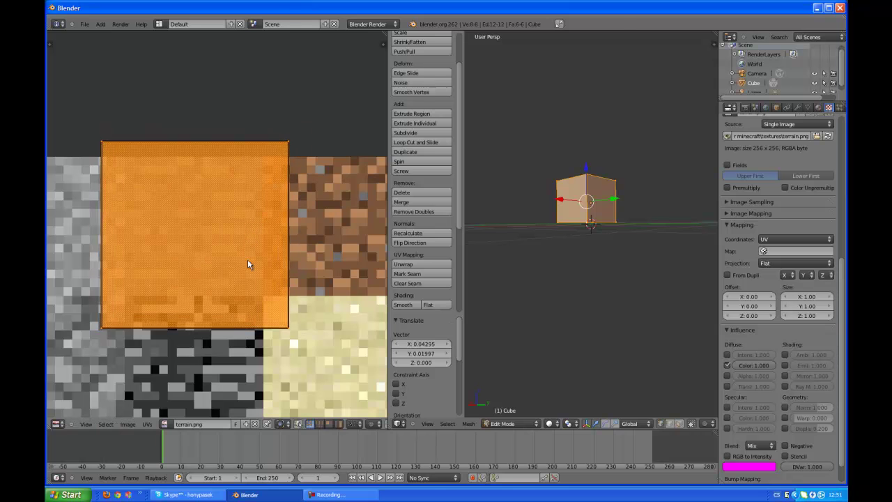
pyautogui.press('F12')
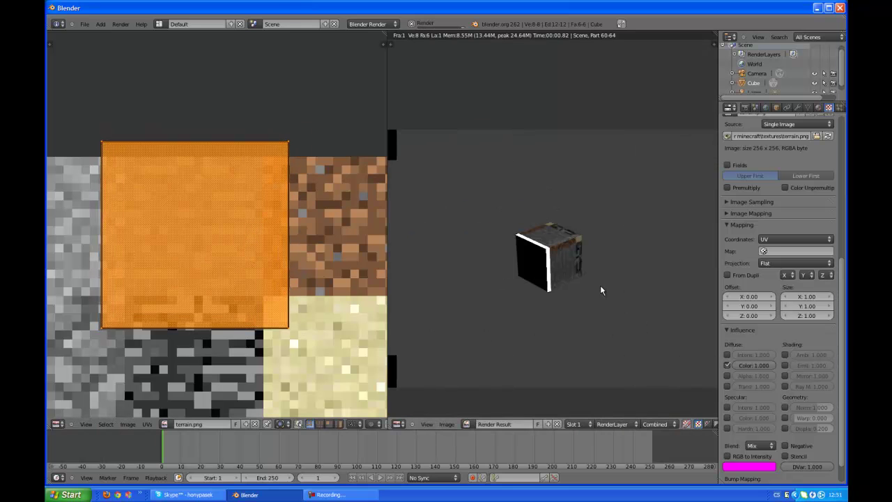
pyautogui.scroll(5, 596, 281)
pyautogui.scroll(-2, 596, 281)
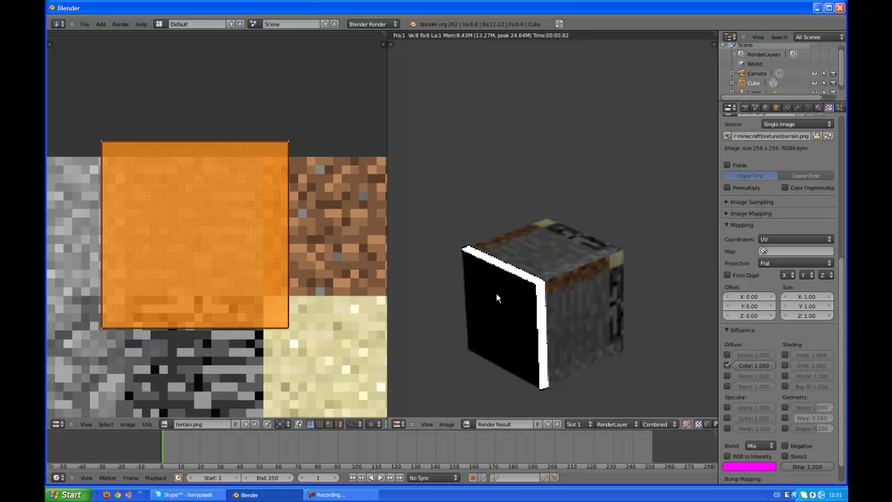
pyautogui.press('Escape')
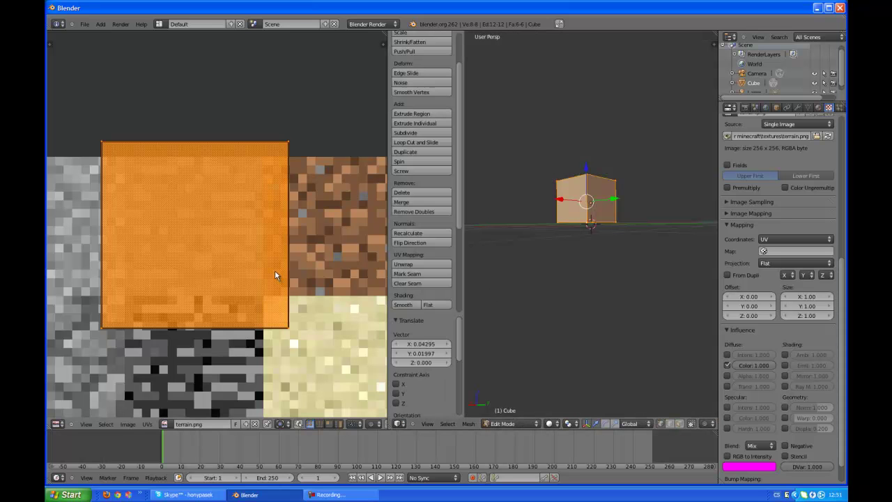
# Step: Scale the UV face to 0.708, place it over the stone tile, and render
pyautogui.press('s')
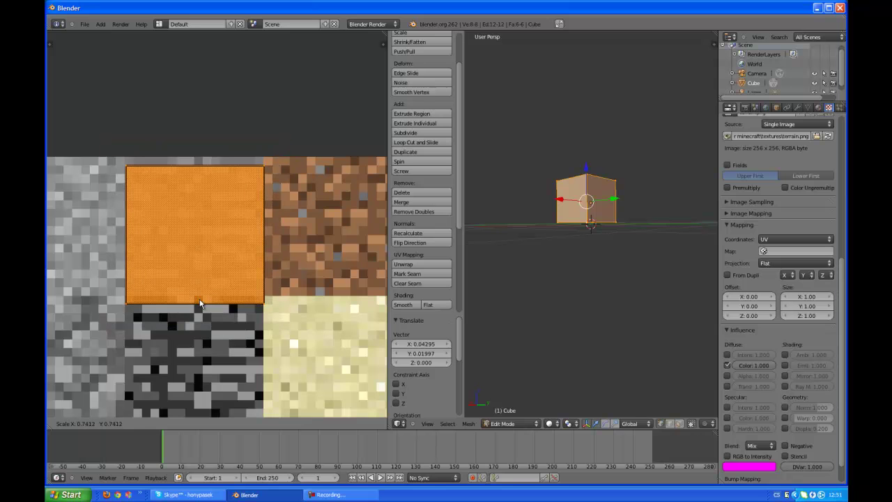
pyautogui.press('g')
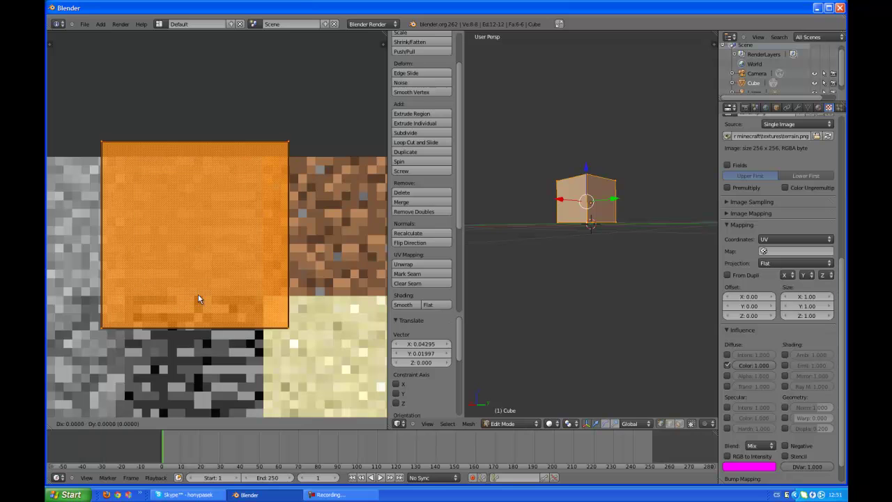
pyautogui.press('s')
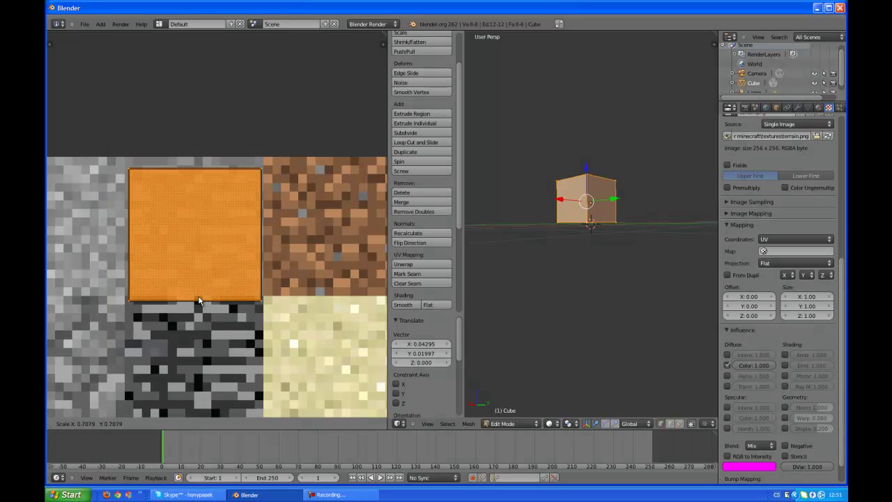
pyautogui.click(197, 295)
pyautogui.press('g')
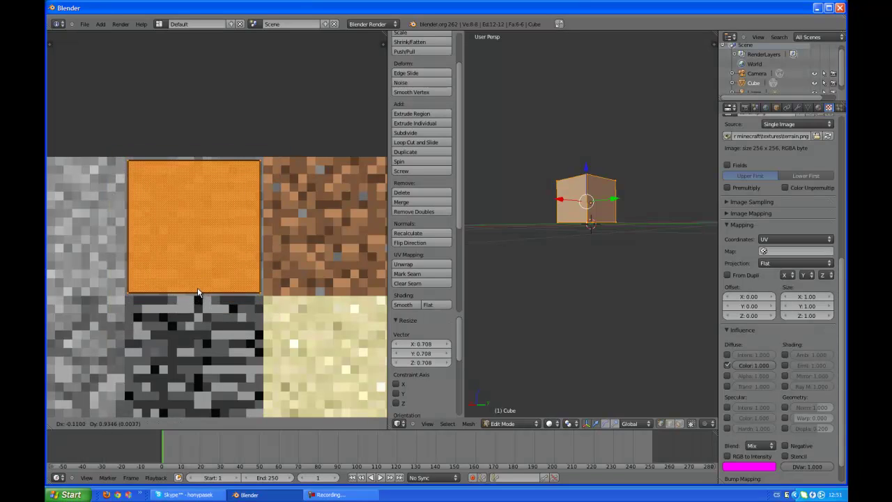
pyautogui.click(197, 287)
pyautogui.scroll(2, 240, 288)
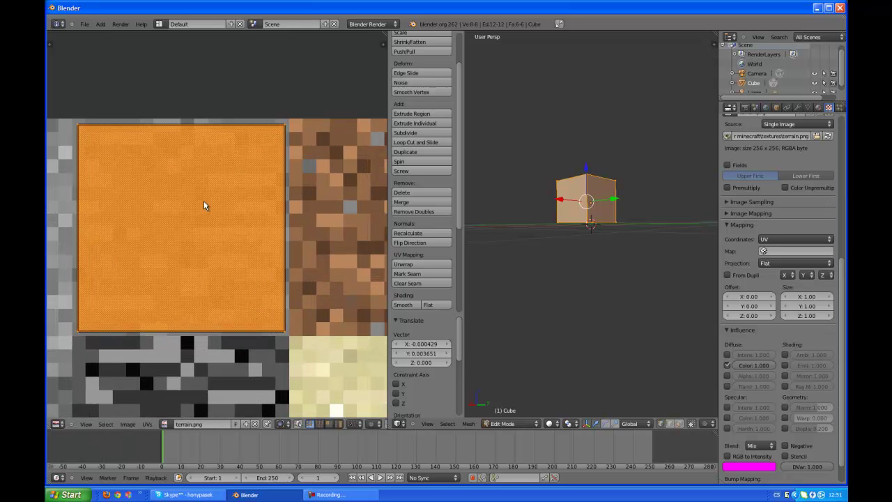
pyautogui.press('F12')
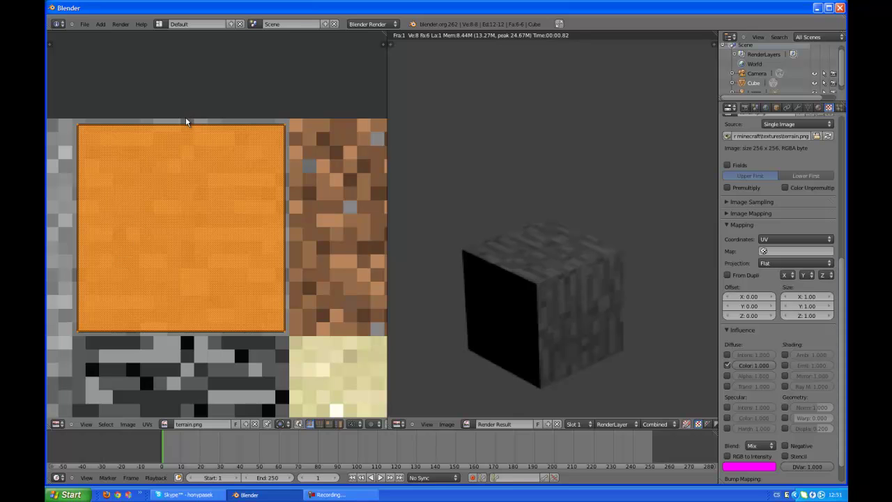
# Step: Rotate the UV face about 90° on the stone tile and inspect the render
pyautogui.press('Escape')
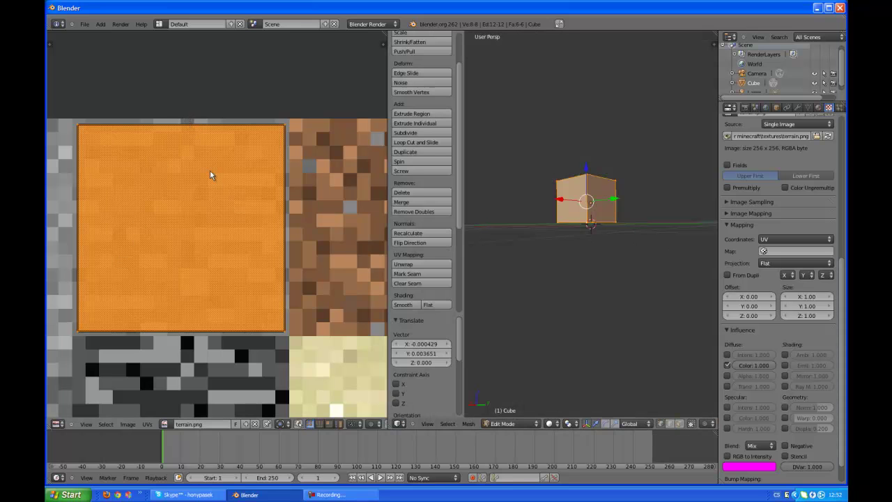
pyautogui.press('r')
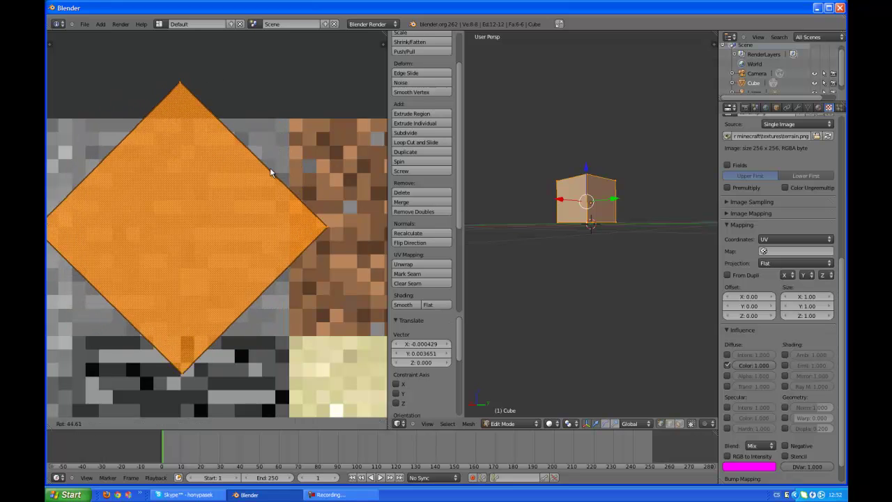
pyautogui.click(270, 243)
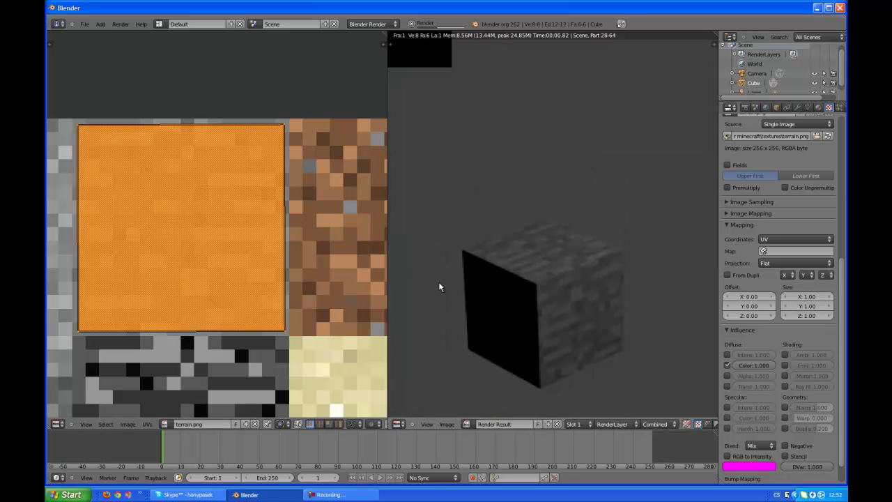
pyautogui.scroll(-5, 497, 281)
pyautogui.scroll(1, 496, 283)
pyautogui.moveTo(578, 268)
pyautogui.mouseDown(button='middle')
pyautogui.moveTo(563, 273)
pyautogui.moveTo(569, 302)
pyautogui.mouseUp(button='middle')
pyautogui.scroll(1, 566, 274)
pyautogui.scroll(4, 561, 289)
pyautogui.scroll(-4, 558, 300)
pyautogui.scroll(-2, 555, 303)
pyautogui.press('Escape')
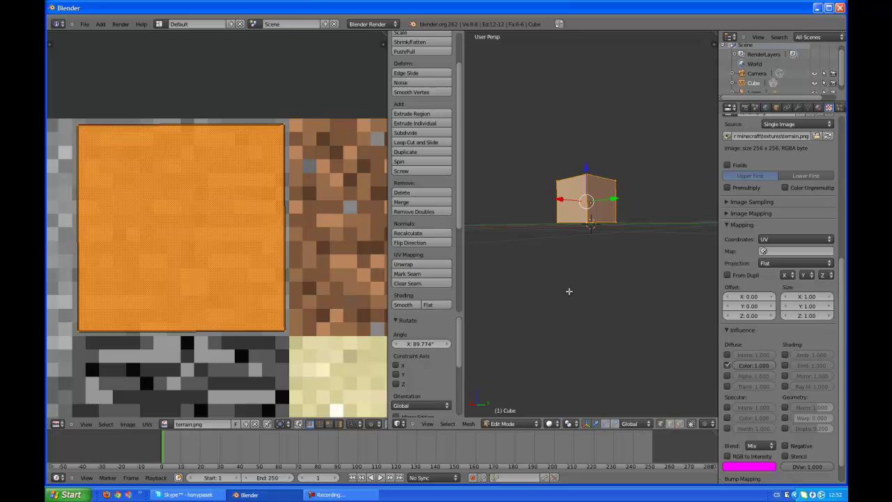
# Step: Render the scene through the camera view, then return to a free perspective on the cube
pyautogui.press('KP_0')
pyautogui.press('s')
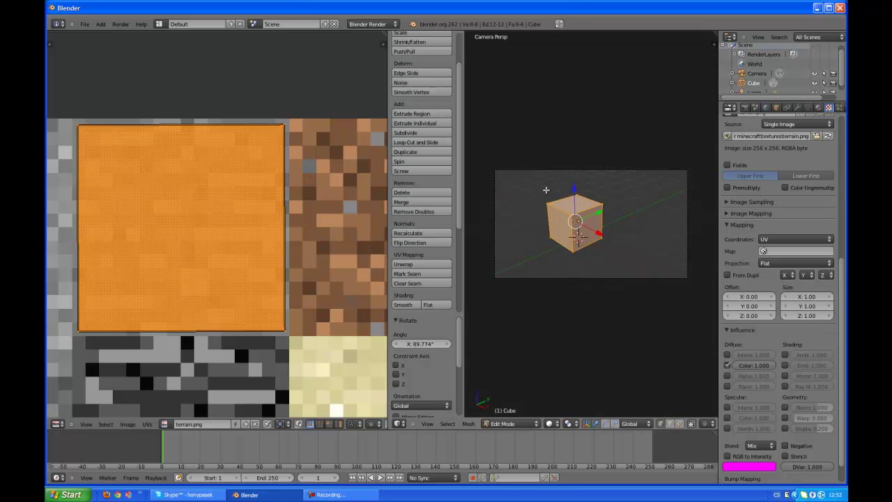
pyautogui.press('F12')
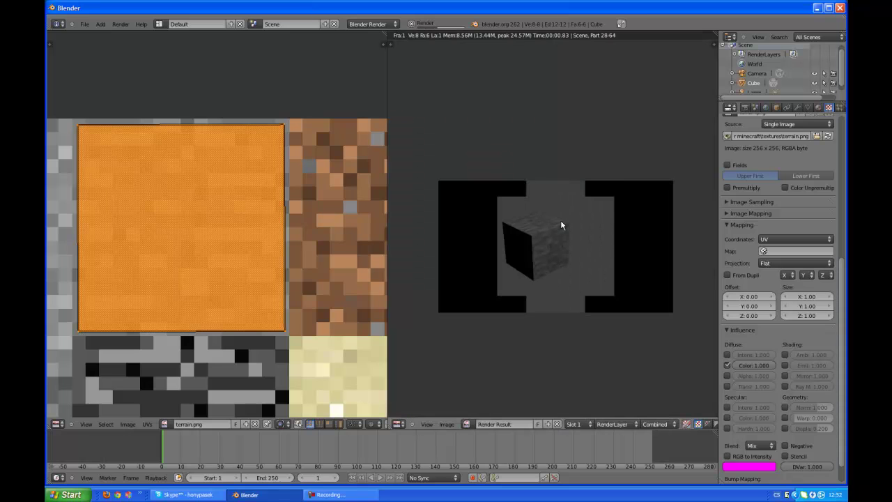
pyautogui.scroll(1, 628, 241)
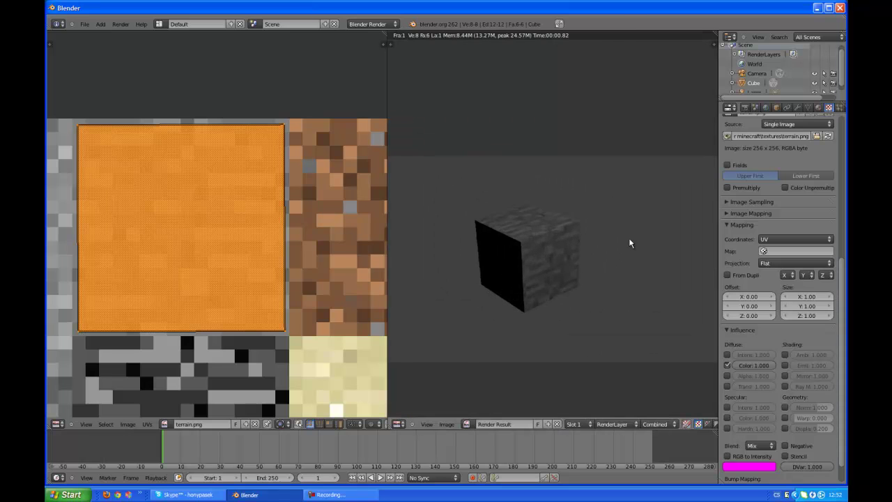
pyautogui.scroll(-1, 628, 242)
pyautogui.scroll(-1, 396, 276)
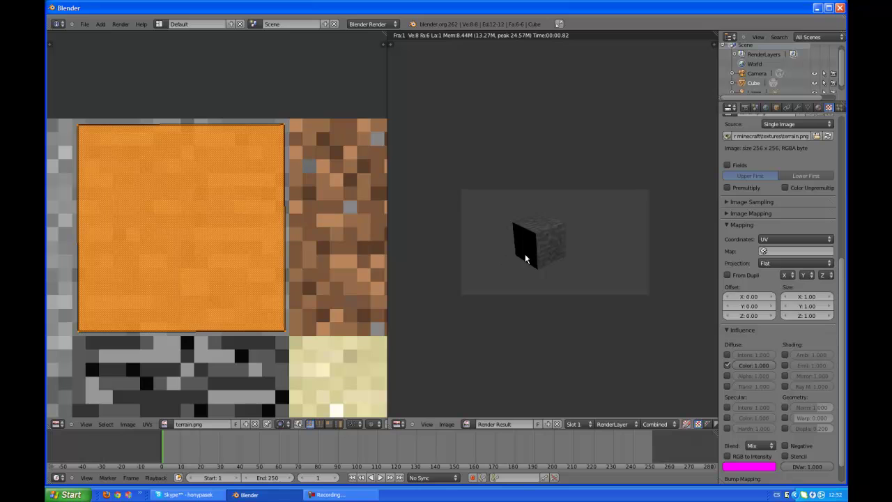
pyautogui.press('Escape')
pyautogui.scroll(2, 586, 258)
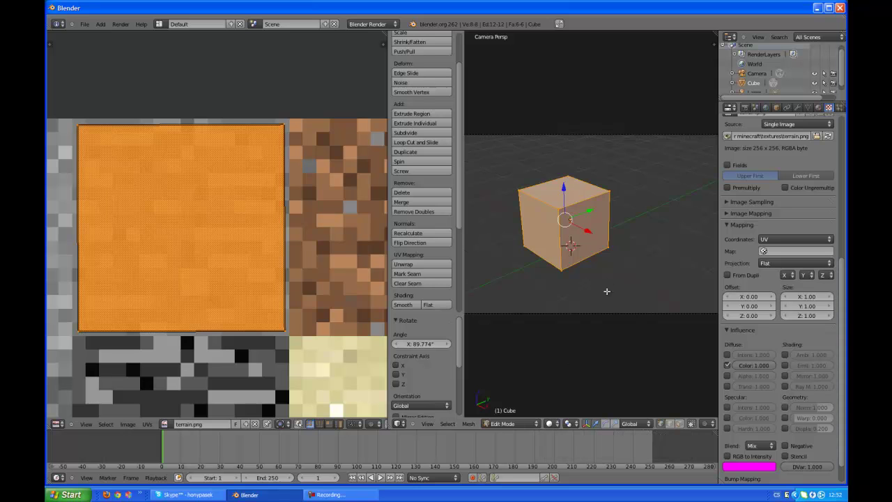
pyautogui.press('KP_0')
pyautogui.scroll(2, 686, 289)
pyautogui.scroll(2, 547, 295)
pyautogui.moveTo(548, 295); pyautogui.dragTo(536, 298, button='middle')
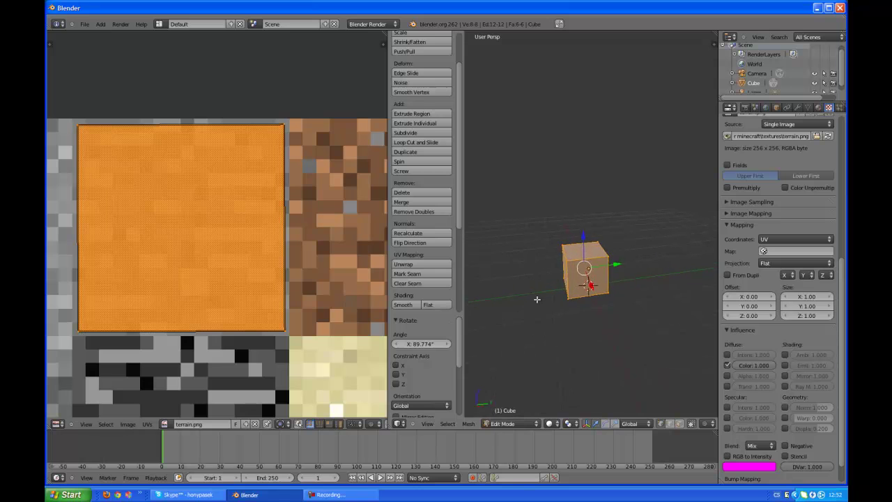
# Step: Return to Object Mode, switch the viewport to Texture shading, and duplicate the cube
pyautogui.press('Tab')
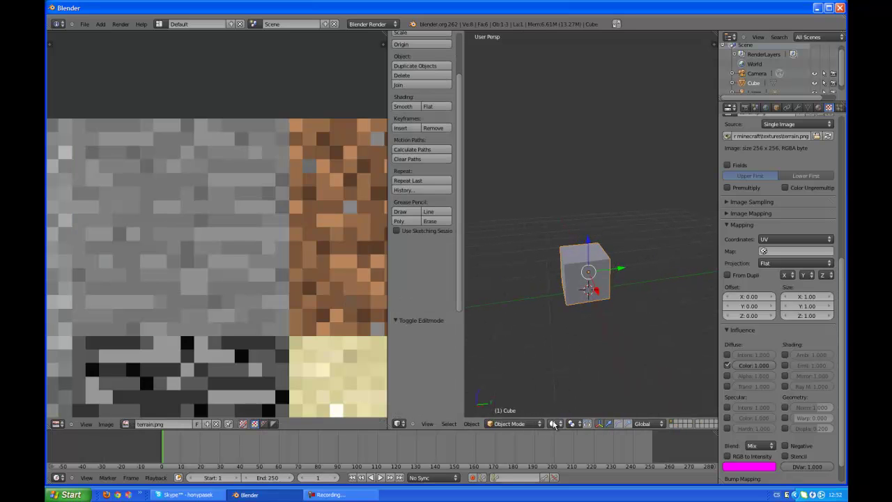
pyautogui.click(552, 424)
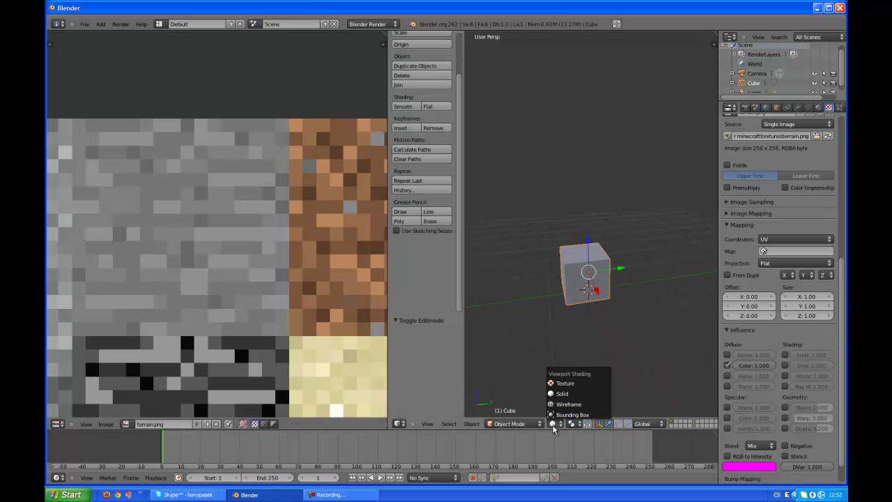
pyautogui.click(563, 384)
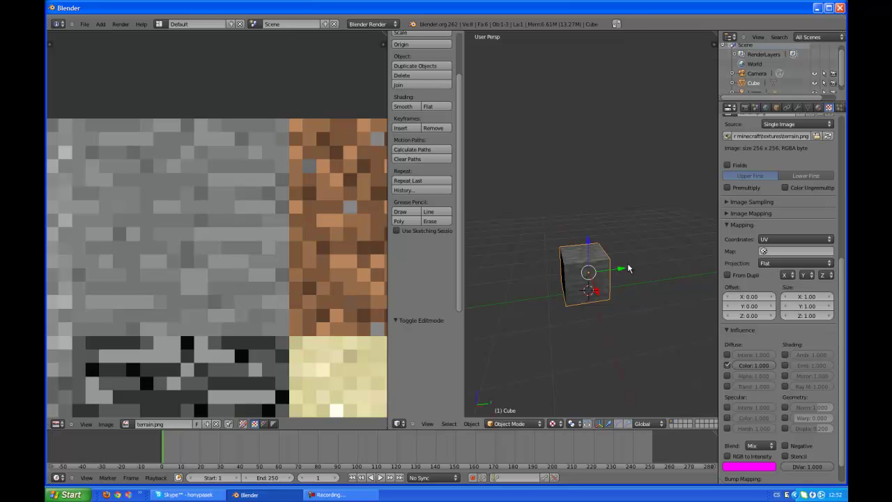
pyautogui.hotkey('shift', 'd')
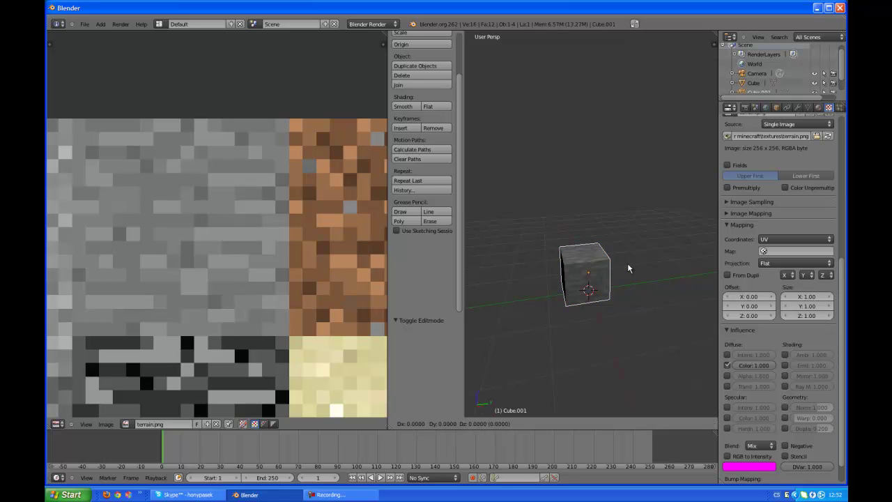
# Step: Place the duplicate beside the original at Y 0.944 and test-render both cubes
pyautogui.click(627, 262)
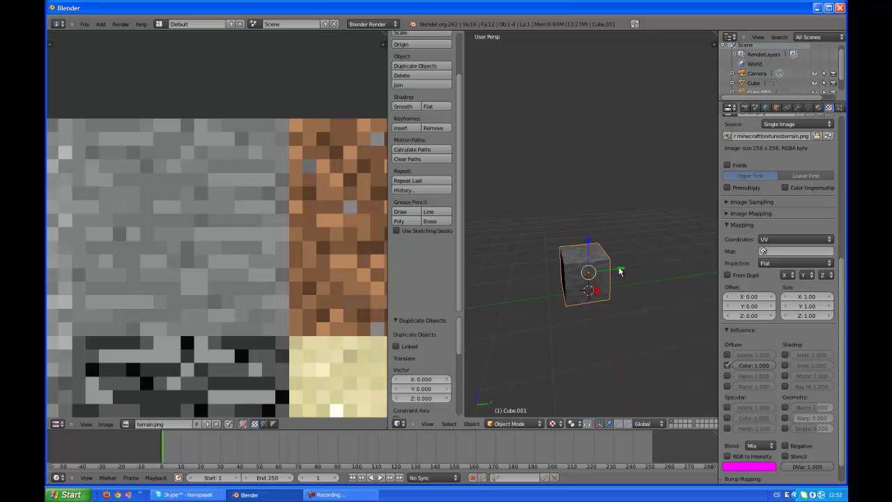
pyautogui.moveTo(620, 273); pyautogui.dragTo(655, 262)
pyautogui.click(655, 265)
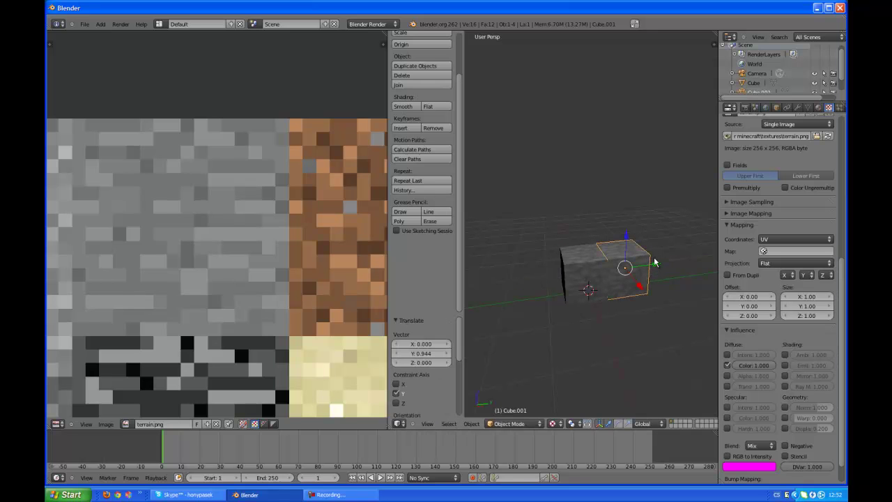
pyautogui.press('F12')
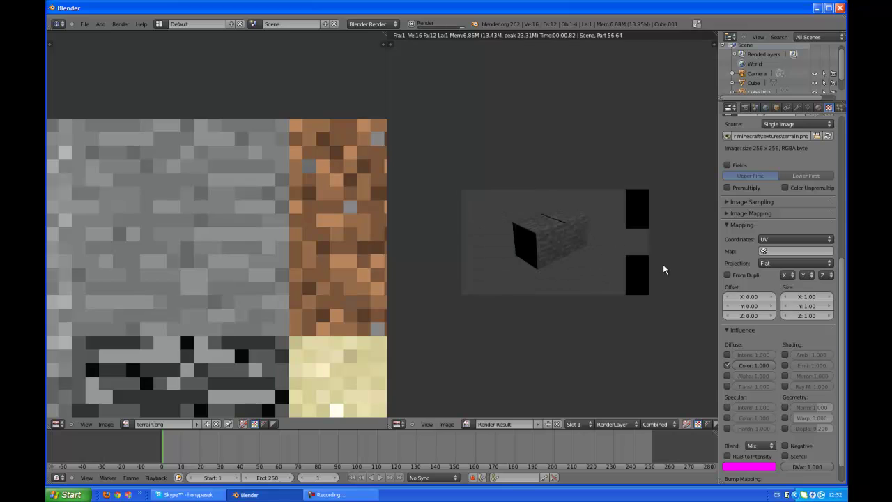
pyautogui.press('Escape')
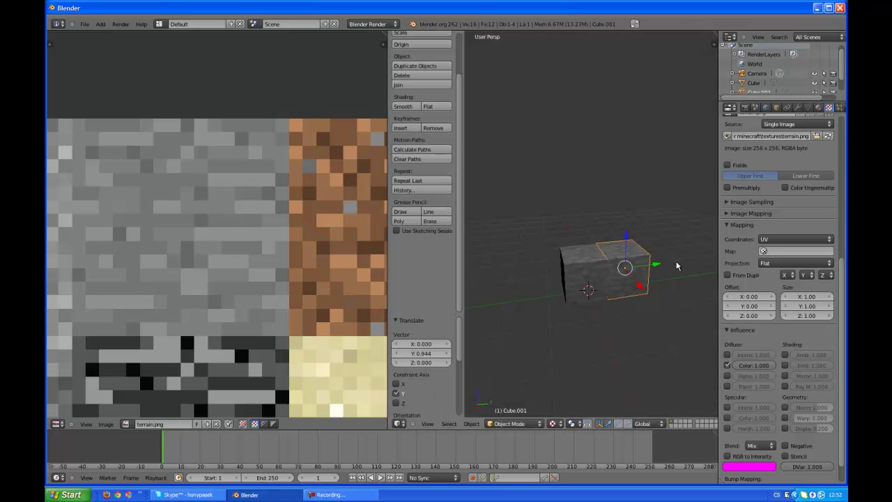
pyautogui.keyDown('shift'); pyautogui.scroll(-5, 668, 292); pyautogui.keyUp('shift')
pyautogui.scroll(3, 627, 243)
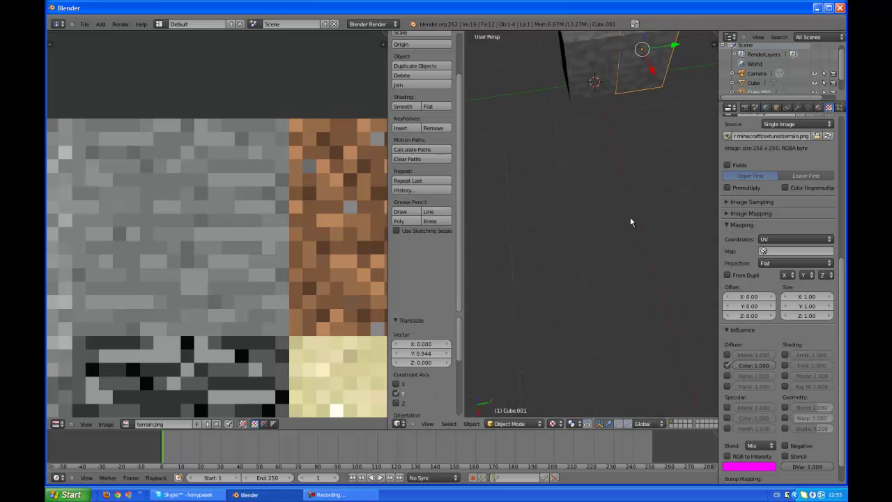
pyautogui.press('F12')
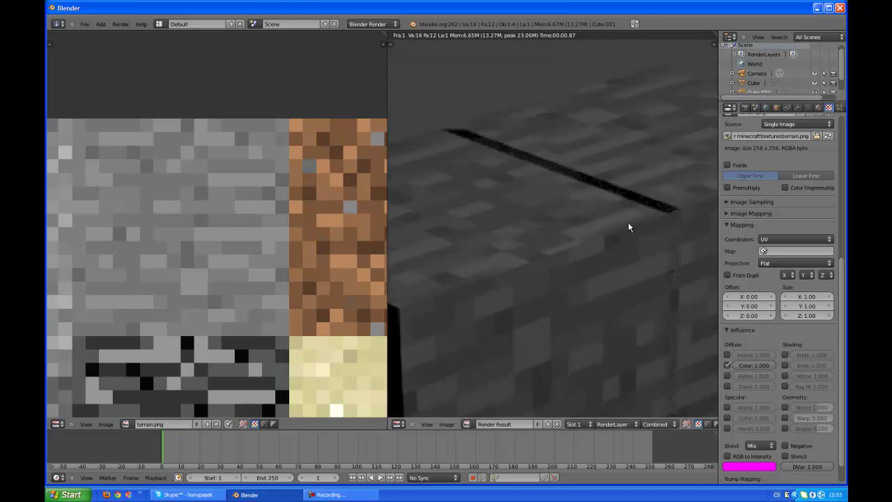
pyautogui.press('Escape')
# Step: Slide Cube.001 back flush against the first cube along Y and render again
pyautogui.keyDown('shift'); pyautogui.moveTo(675, 64); pyautogui.dragTo(668, 73, button='middle'); pyautogui.keyUp('shift')
pyautogui.moveTo(667, 68)
pyautogui.mouseDown()
pyautogui.moveTo(630, 72)
pyautogui.moveTo(658, 74)
pyautogui.mouseUp()
pyautogui.scroll(-2, 656, 150)
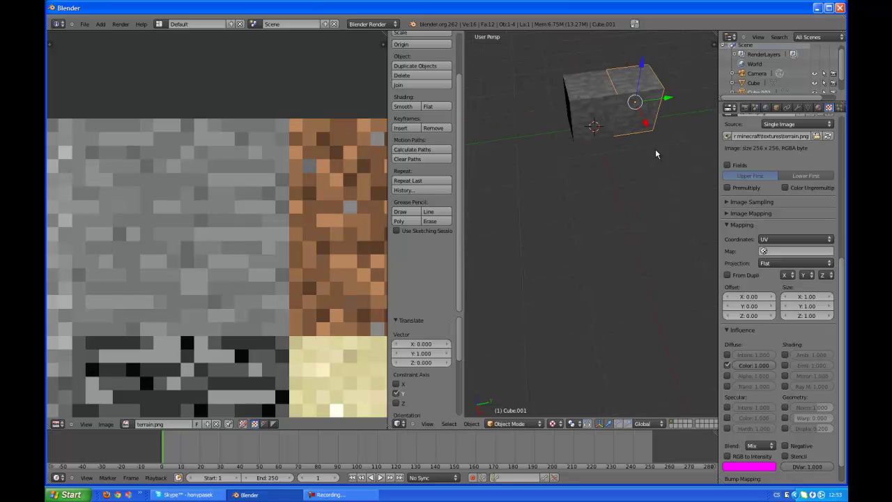
pyautogui.scroll(-2, 662, 126)
pyautogui.moveTo(664, 109); pyautogui.dragTo(664, 107, button='middle')
pyautogui.moveTo(665, 262); pyautogui.dragTo(670, 261, button='middle')
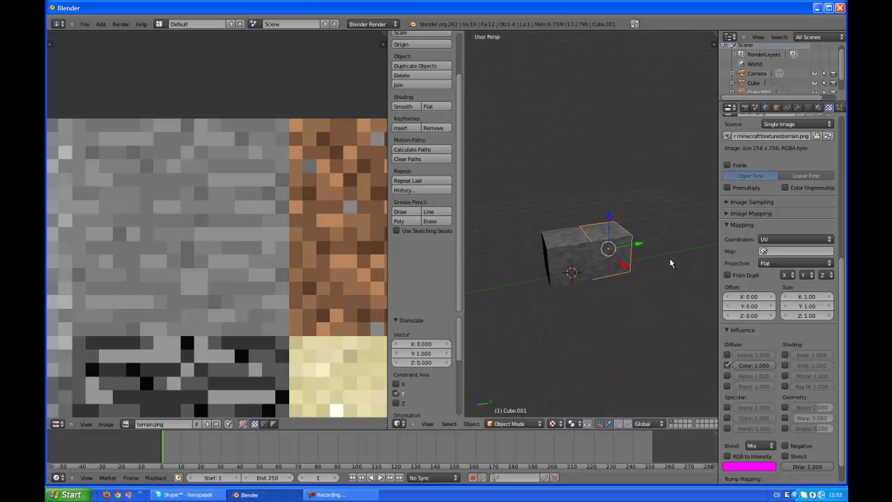
pyautogui.moveTo(639, 245)
pyautogui.mouseDown()
pyautogui.moveTo(560, 251)
pyautogui.moveTo(663, 247)
pyautogui.mouseUp()
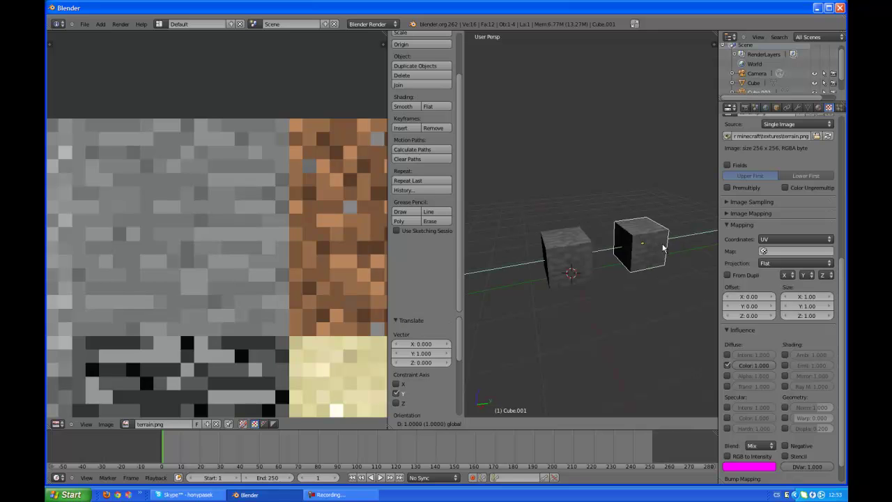
pyautogui.moveTo(662, 247); pyautogui.dragTo(647, 260)
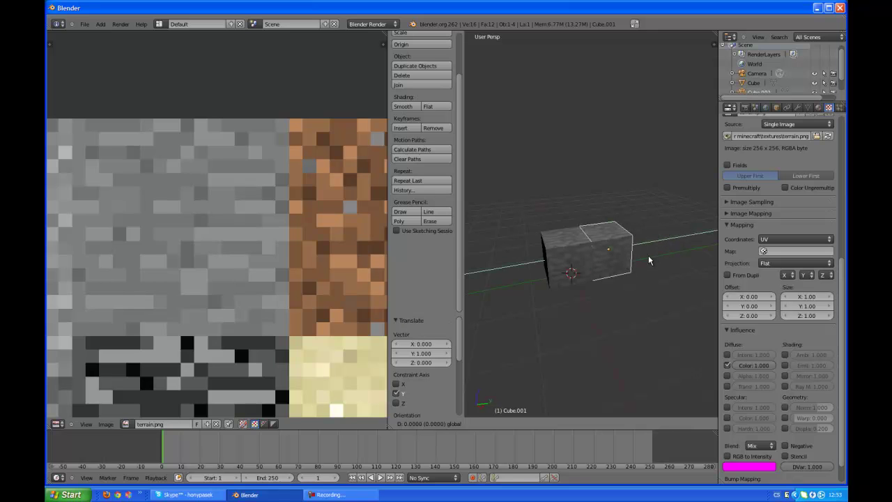
pyautogui.click(648, 256)
pyautogui.scroll(5, 659, 295)
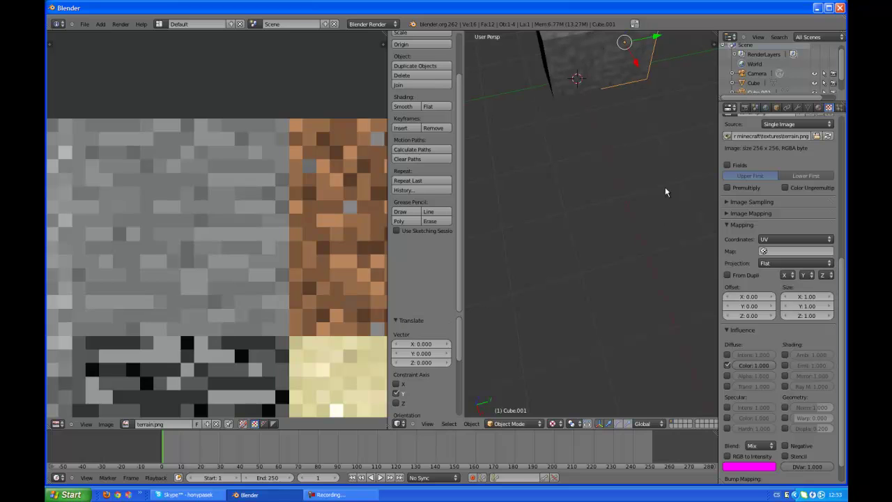
pyautogui.press('F12')
pyautogui.scroll(-8, 664, 187)
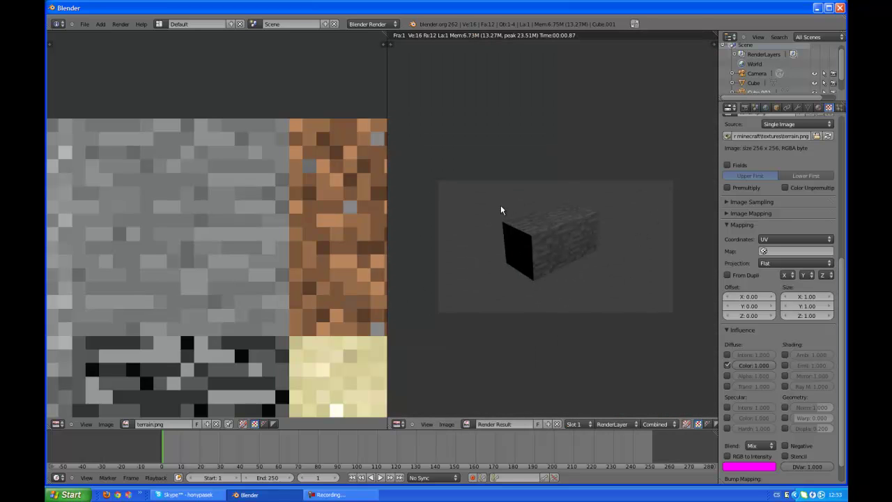
pyautogui.press('Escape')
pyautogui.scroll(-4, 577, 193)
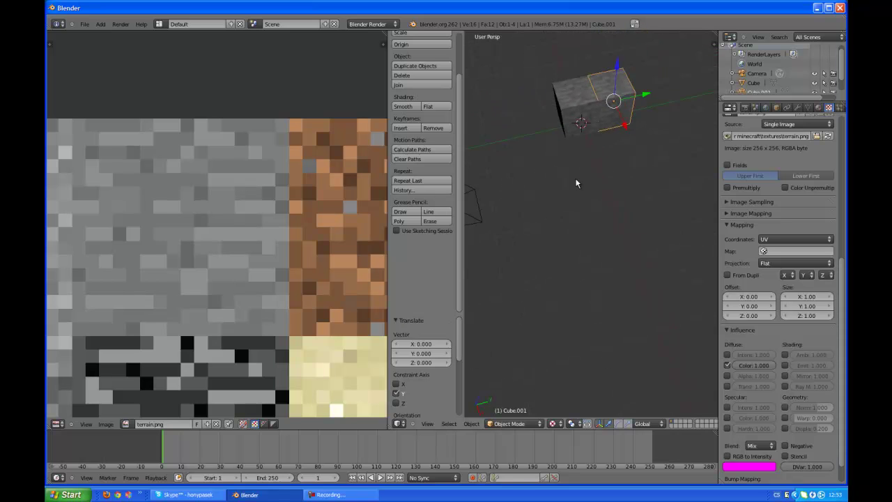
pyautogui.scroll(-4, 576, 183)
# Step: Duplicate into Cube.002, move it 1 unit along Y, and test-render the three-cube row
pyautogui.hotkey('shift', 'd')
pyautogui.rightClick(576, 183)
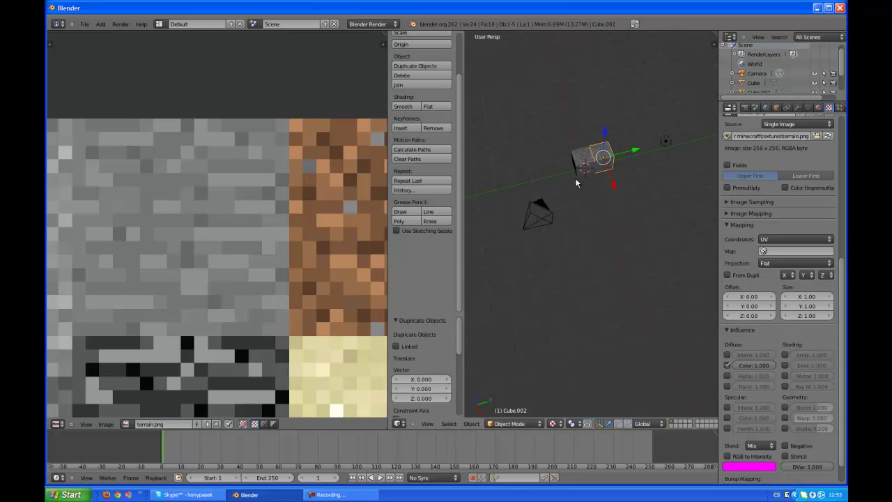
pyautogui.moveTo(632, 152); pyautogui.dragTo(650, 151)
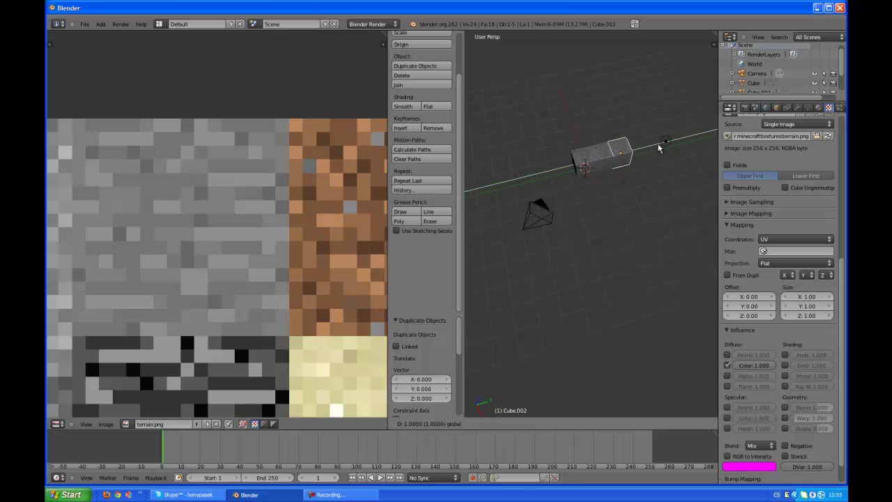
pyautogui.click(659, 147)
pyautogui.press('F12')
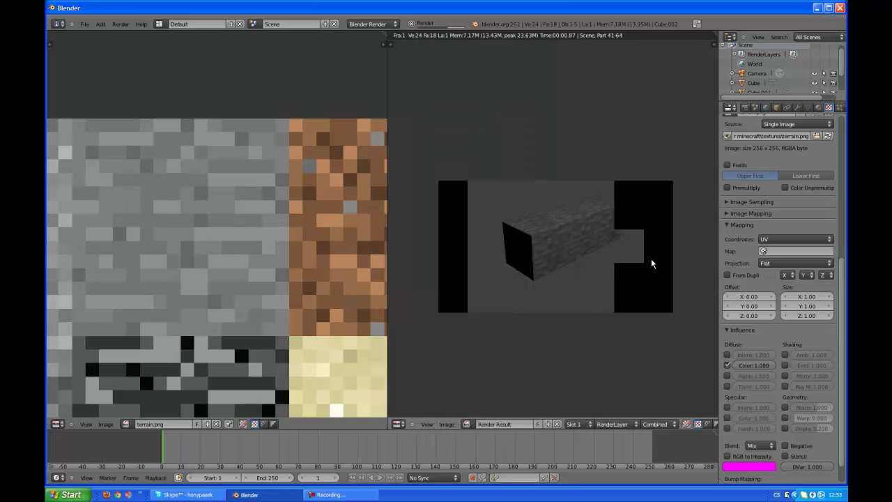
pyautogui.press('Escape')
pyautogui.scroll(4, 642, 245)
pyautogui.moveTo(633, 164)
pyautogui.mouseDown(button='middle')
pyautogui.moveTo(647, 249)
pyautogui.moveTo(629, 243)
pyautogui.moveTo(617, 151)
pyautogui.moveTo(618, 283)
pyautogui.mouseUp(button='middle')
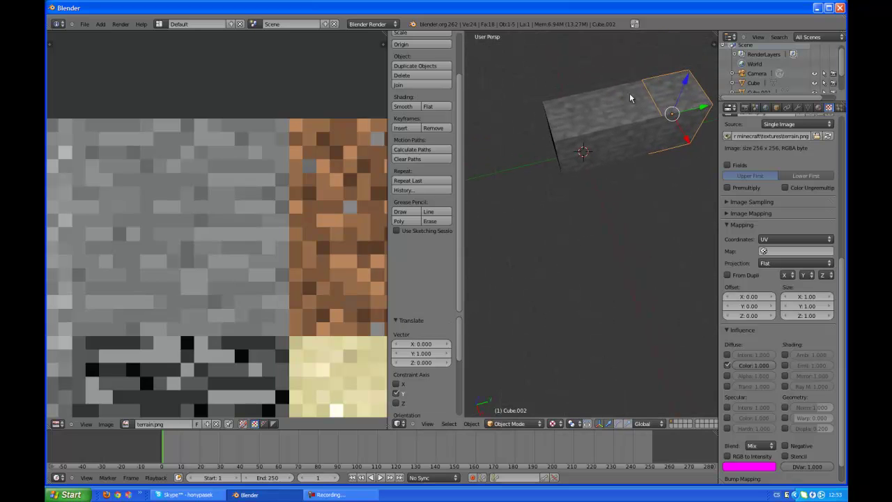
pyautogui.scroll(-3, 347, 205)
pyautogui.scroll(-3, 341, 195)
pyautogui.scroll(-3, 334, 185)
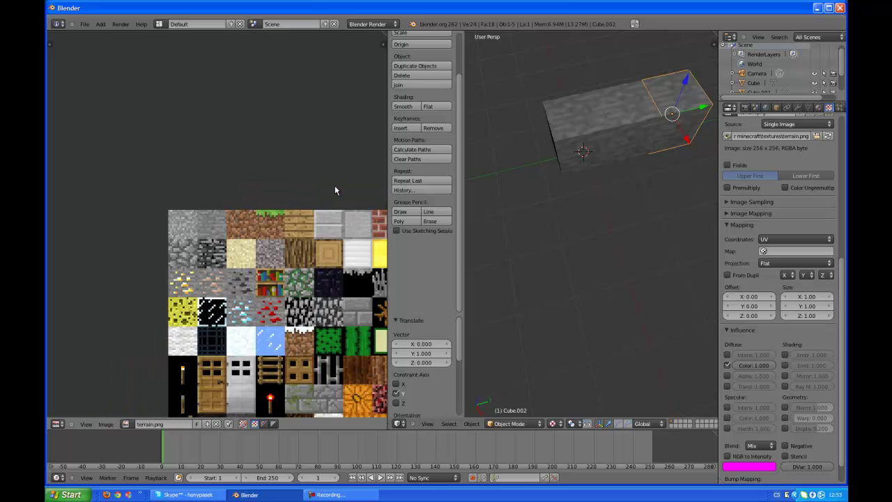
pyautogui.scroll(-4, 325, 234)
pyautogui.scroll(-2, 319, 263)
pyautogui.scroll(2, 315, 270)
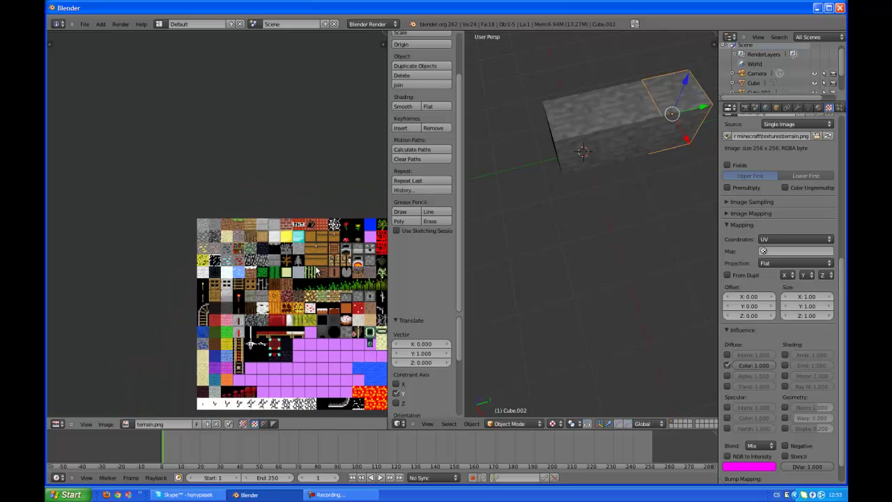
pyautogui.scroll(5, 316, 268)
pyautogui.scroll(3, 316, 284)
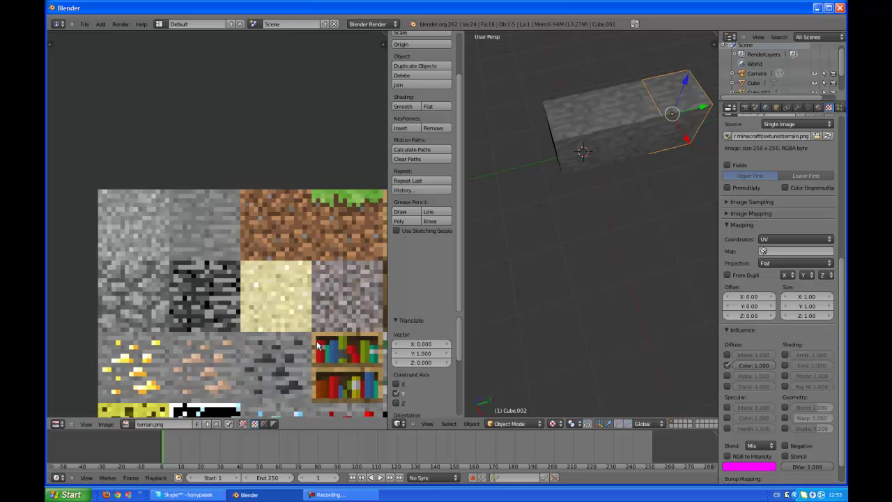
pyautogui.moveTo(320, 348); pyautogui.dragTo(194, 174, button='middle')
pyautogui.moveTo(260, 317)
pyautogui.mouseDown(button='middle')
pyautogui.moveTo(230, 275)
pyautogui.moveTo(178, 153)
pyautogui.moveTo(330, 316)
pyautogui.mouseUp(button='middle')
pyautogui.scroll(-3, 227, 271)
pyautogui.scroll(-1, 227, 271)
pyautogui.scroll(5, 268, 224)
pyautogui.moveTo(209, 98)
pyautogui.mouseDown(button='middle')
pyautogui.moveTo(264, 221)
pyautogui.moveTo(260, 249)
pyautogui.moveTo(206, 316)
pyautogui.mouseUp(button='middle')
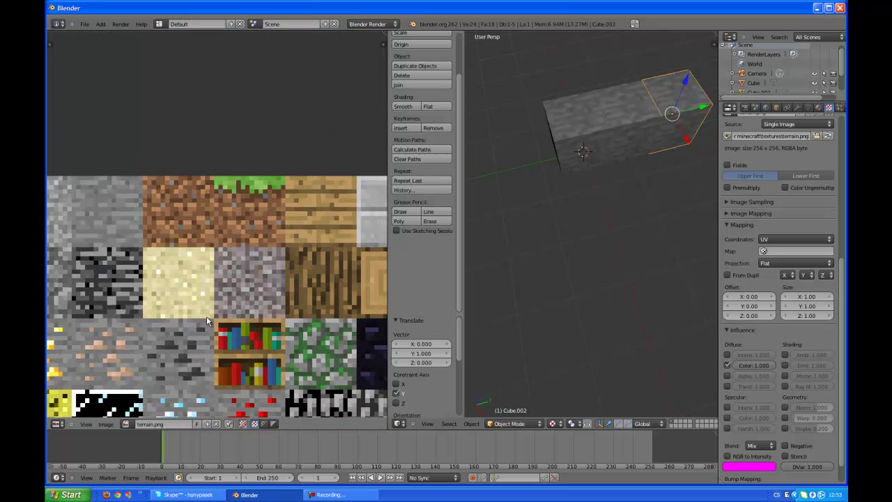
pyautogui.scroll(-7, 206, 316)
pyautogui.scroll(5, 269, 365)
pyautogui.scroll(2, 268, 366)
pyautogui.scroll(-3, 268, 366)
pyautogui.scroll(-2, 279, 348)
pyautogui.moveTo(281, 348); pyautogui.dragTo(203, 257, button='middle')
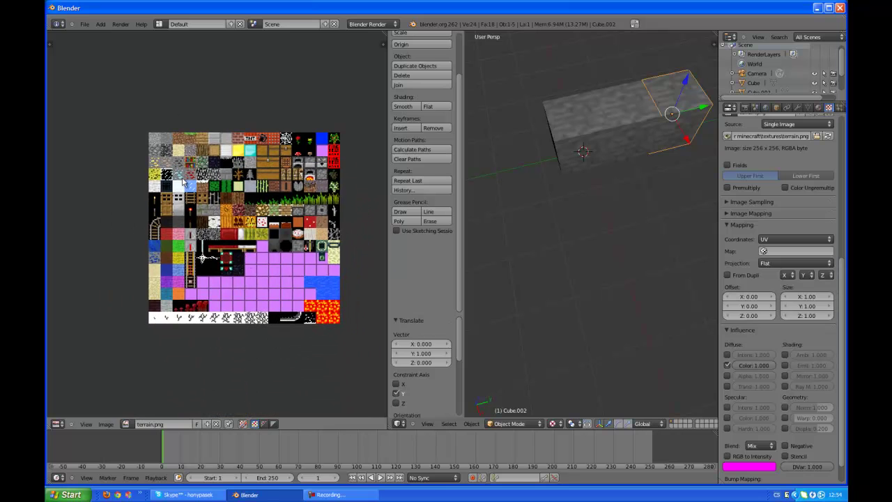
pyautogui.scroll(3, 306, 157)
pyautogui.scroll(4, 307, 158)
pyautogui.scroll(-6, 300, 181)
pyautogui.scroll(5, 295, 333)
pyautogui.scroll(-4, 295, 333)
pyautogui.moveTo(174, 98); pyautogui.dragTo(217, 188, button='middle')
pyautogui.scroll(2, 216, 186)
pyautogui.scroll(1, 216, 186)
pyautogui.scroll(-1, 216, 187)
pyautogui.scroll(1, 274, 286)
pyautogui.moveTo(139, 164)
pyautogui.mouseDown(button='middle')
pyautogui.moveTo(274, 286)
pyautogui.moveTo(318, 360)
pyautogui.moveTo(221, 159)
pyautogui.mouseUp(button='middle')
pyautogui.scroll(3, 221, 159)
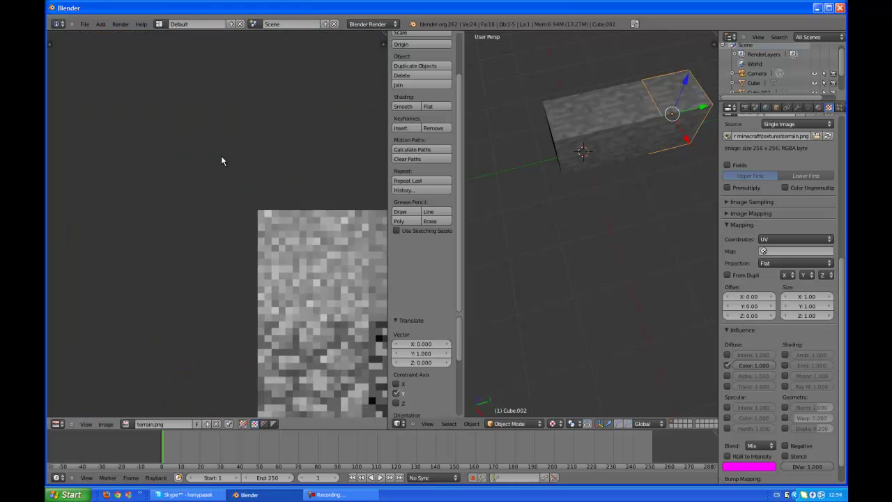
pyautogui.scroll(2, 192, 233)
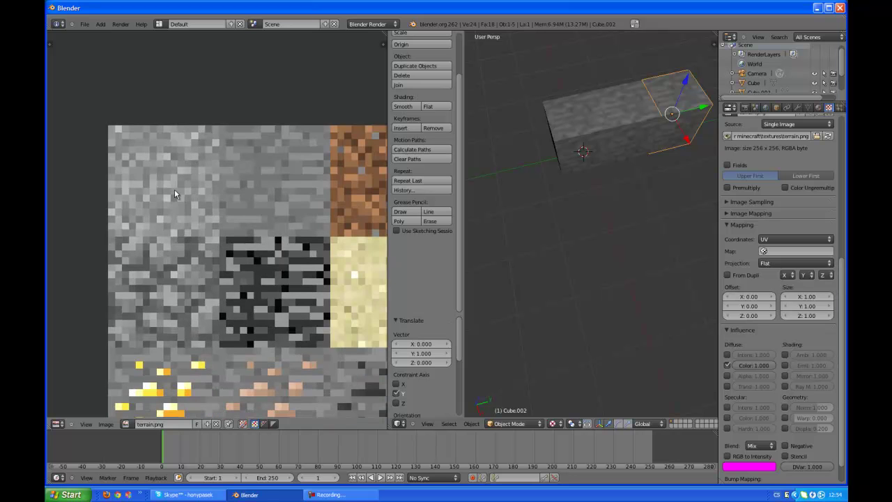
pyautogui.scroll(-10, 175, 190)
pyautogui.scroll(-5, 136, 193)
pyautogui.scroll(5, 135, 193)
pyautogui.scroll(2, 292, 327)
pyautogui.moveTo(301, 333)
pyautogui.mouseDown(button='middle')
pyautogui.moveTo(162, 180)
pyautogui.moveTo(211, 258)
pyautogui.mouseUp(button='middle')
pyautogui.scroll(-4, 276, 322)
pyautogui.scroll(4, 262, 343)
pyautogui.scroll(4, 262, 344)
pyautogui.scroll(-1, 332, 397)
pyautogui.moveTo(332, 397)
pyautogui.mouseDown(button='middle')
pyautogui.moveTo(279, 251)
pyautogui.moveTo(252, 229)
pyautogui.mouseUp(button='middle')
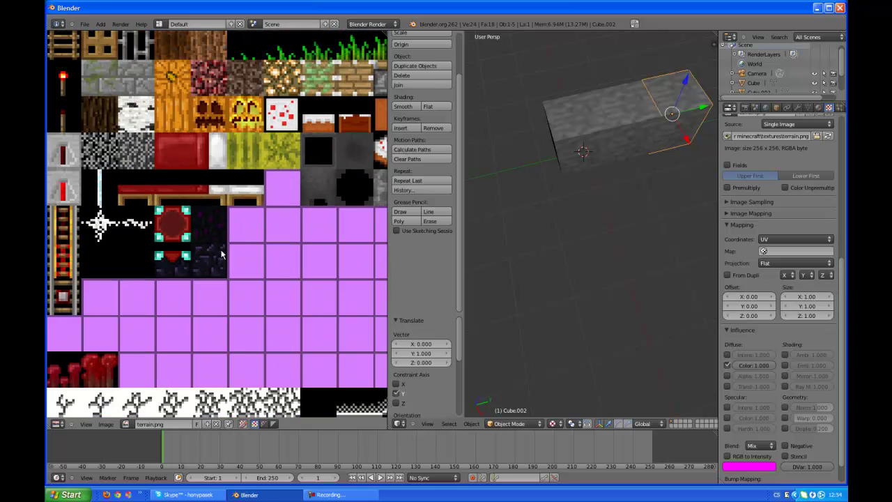
pyautogui.scroll(5, 149, 167)
pyautogui.moveTo(149, 167); pyautogui.dragTo(209, 209, button='middle')
pyautogui.scroll(-7, 174, 109)
pyautogui.scroll(-1, 174, 110)
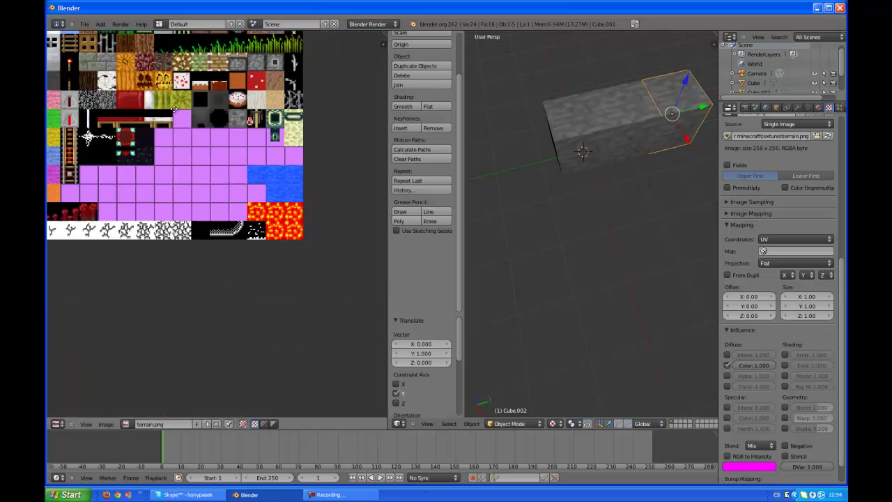
pyautogui.scroll(8, 193, 139)
pyautogui.scroll(-5, 168, 188)
pyautogui.scroll(-3, 167, 189)
pyautogui.scroll(7, 247, 223)
pyautogui.scroll(-5, 247, 224)
pyautogui.moveTo(258, 174); pyautogui.dragTo(247, 223, button='middle')
pyautogui.scroll(2, 247, 224)
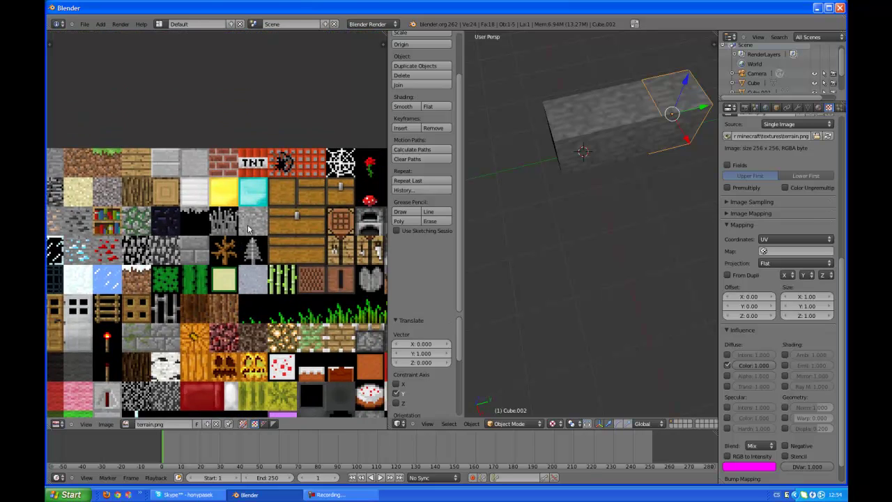
pyautogui.scroll(1, 247, 224)
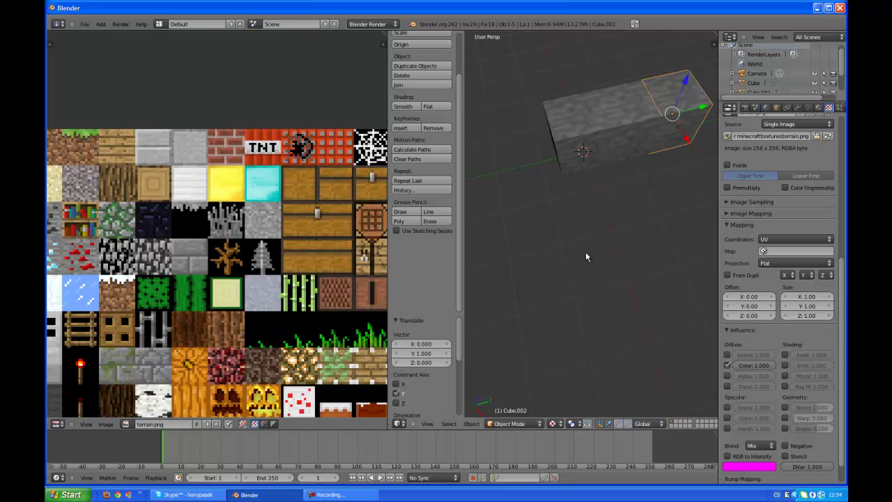
pyautogui.press('Tab')
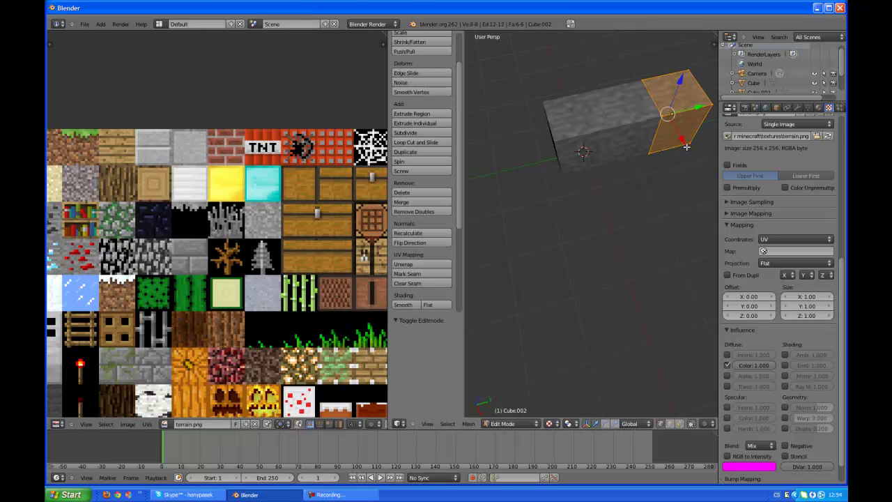
pyautogui.moveTo(686, 176)
pyautogui.mouseDown(button='middle')
pyautogui.moveTo(650, 145)
pyautogui.moveTo(237, 150)
pyautogui.moveTo(619, 147)
pyautogui.mouseUp(button='middle')
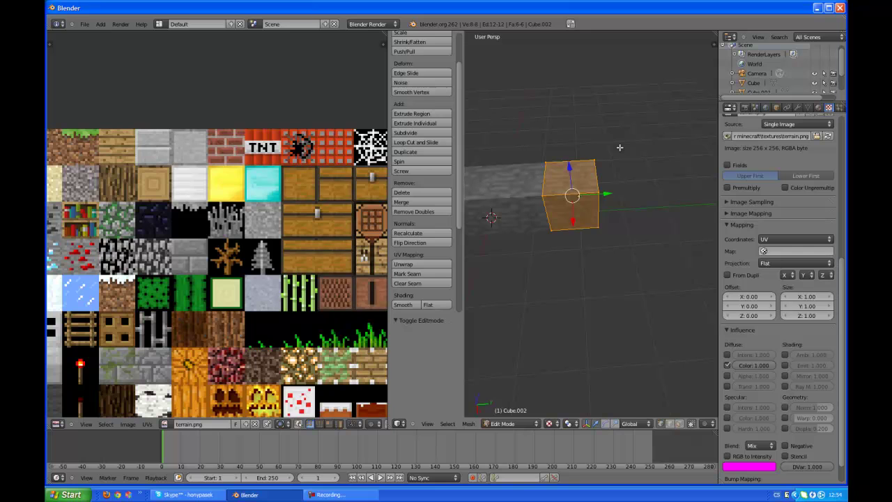
pyautogui.press('KP_Divide')
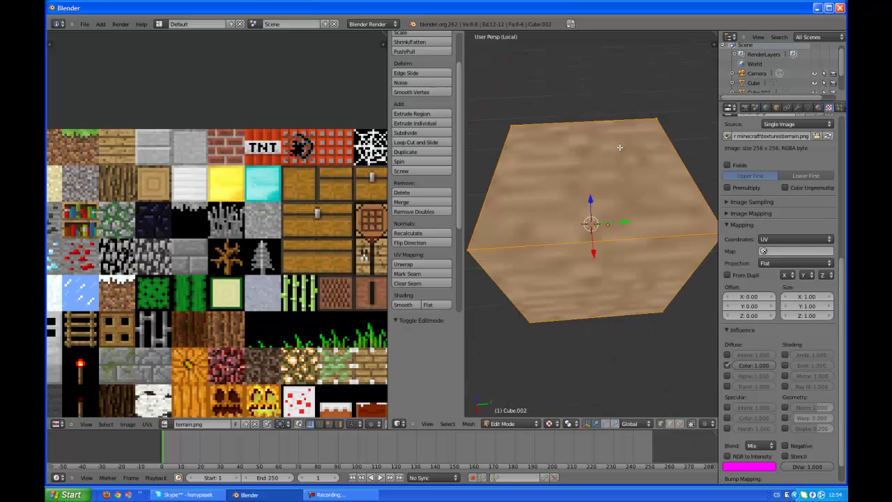
pyautogui.scroll(-8, 619, 147)
pyautogui.scroll(-3, 617, 139)
pyautogui.scroll(2, 615, 144)
pyautogui.scroll(4, 616, 144)
pyautogui.scroll(1, 616, 144)
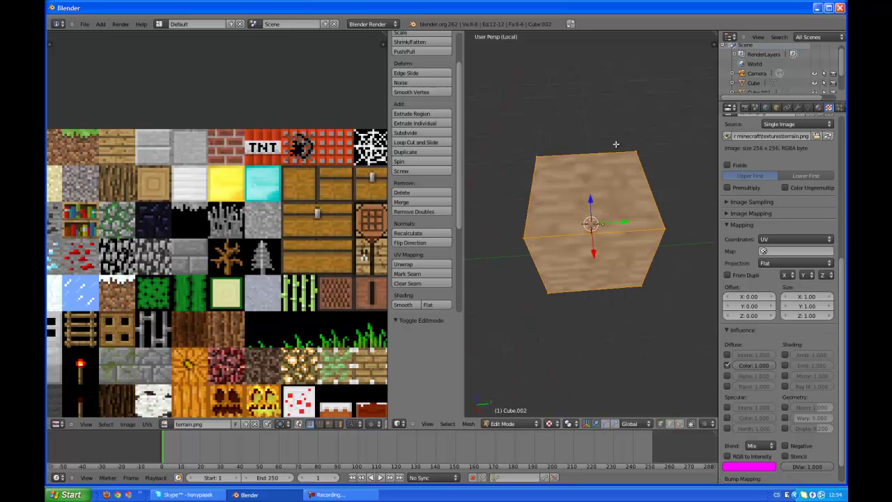
pyautogui.scroll(2, 616, 144)
pyautogui.press('KP_5')
pyautogui.press('KP_5')
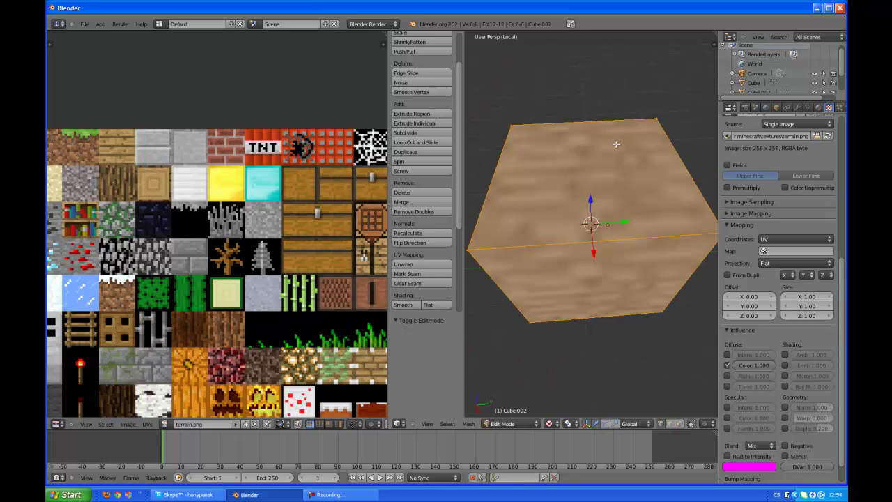
pyautogui.press('KP_Divide')
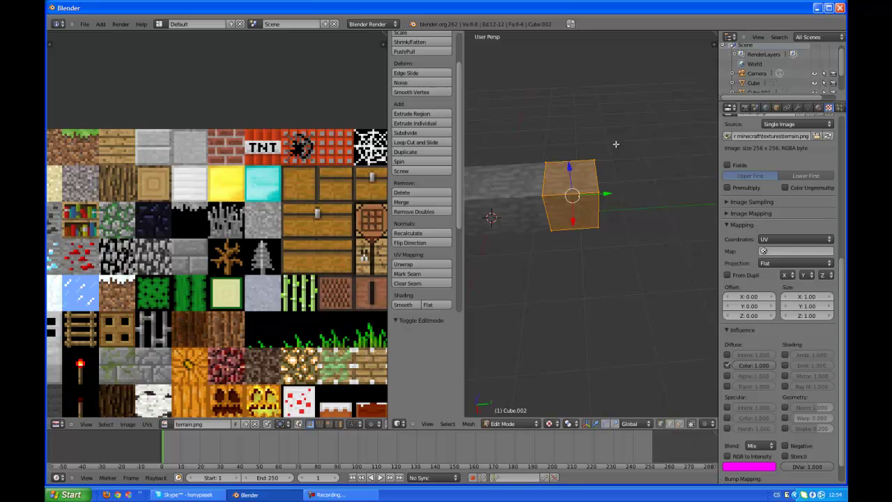
pyautogui.press('KP_Divide')
pyautogui.press('KP_Divide')
pyautogui.press('KP_Divide')
pyautogui.press('KP_Divide')
pyautogui.press('KP_1')
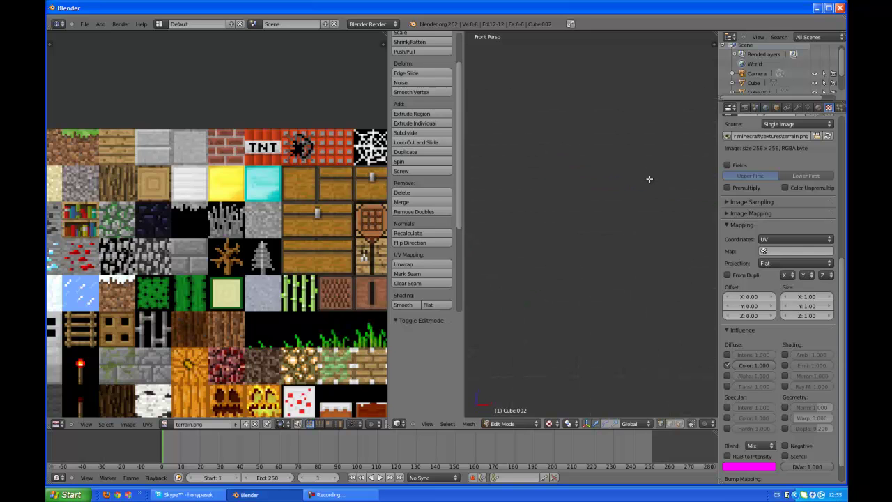
pyautogui.press('KP_3')
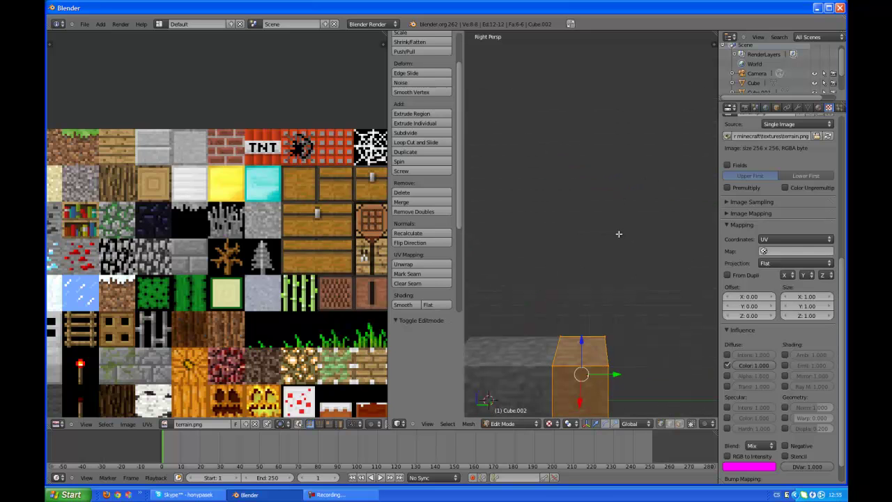
pyautogui.press('KP_7')
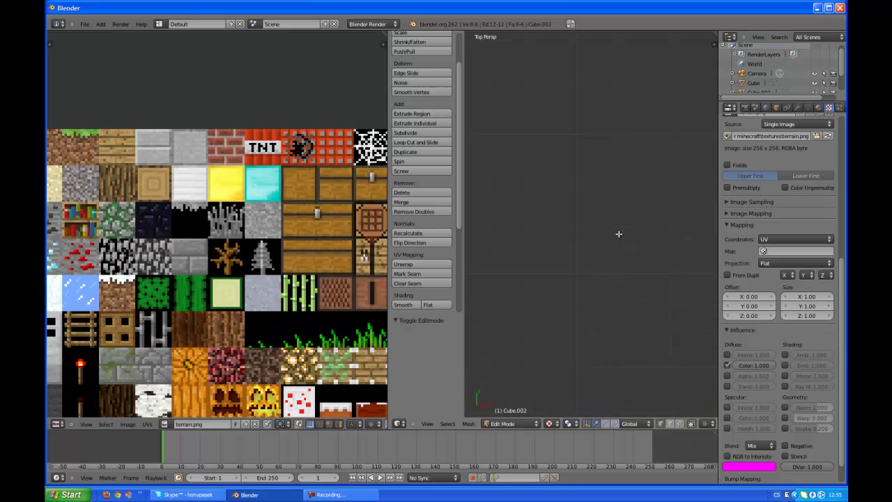
pyautogui.press('KP_2')
pyautogui.press('KP_4')
pyautogui.press('KP_4')
pyautogui.press('KP_4')
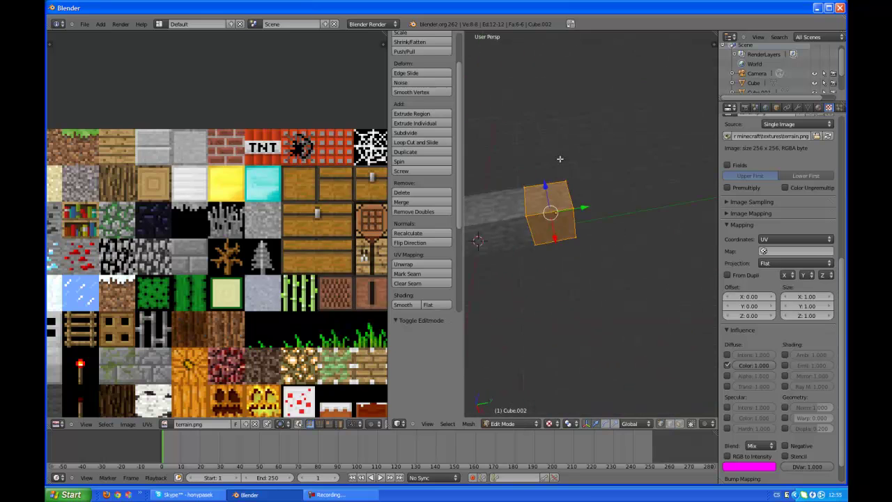
pyautogui.press('KP_4')
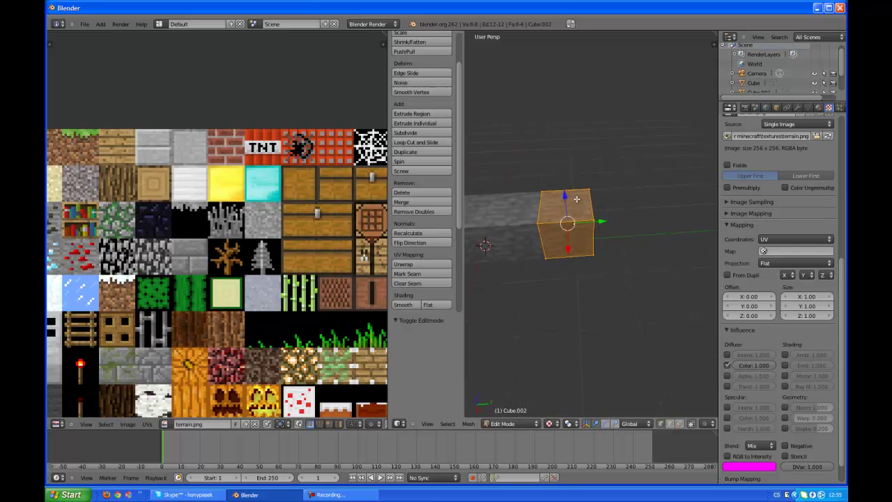
pyautogui.press('KP_1')
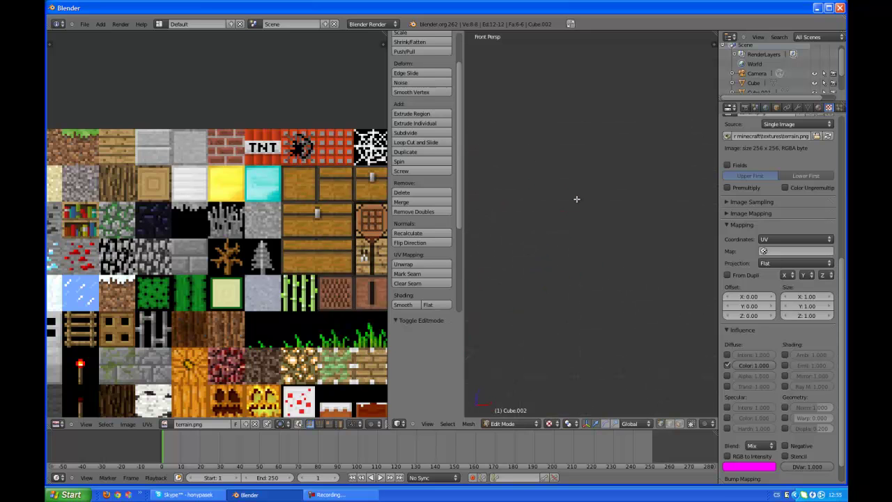
pyautogui.press('KP_3')
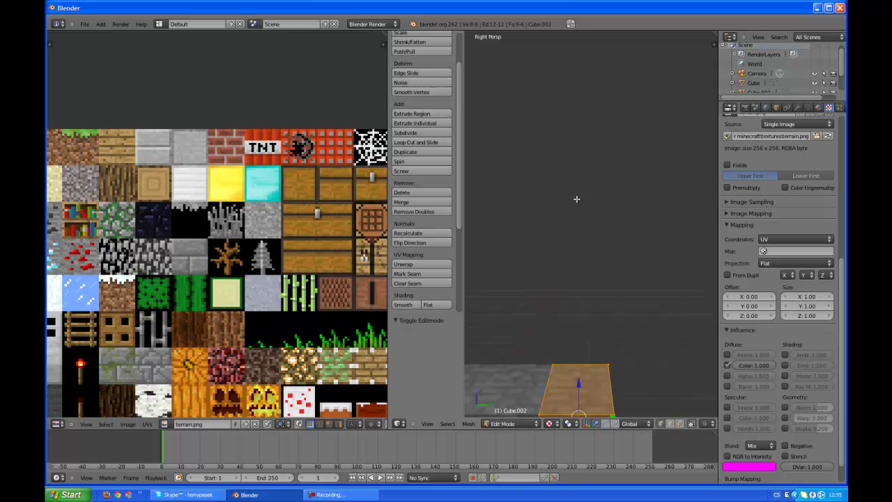
pyautogui.moveTo(587, 255)
pyautogui.mouseDown(button='middle')
pyautogui.moveTo(599, 270)
pyautogui.moveTo(592, 309)
pyautogui.mouseUp(button='middle')
pyautogui.press('KP_5')
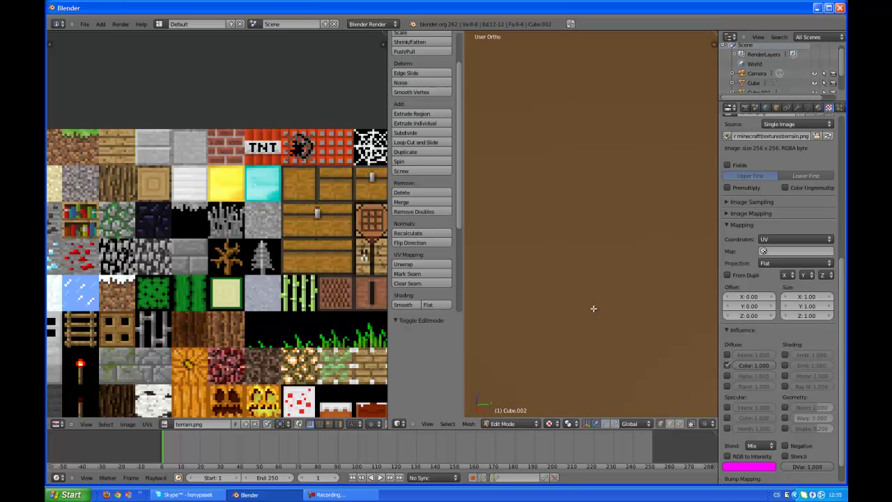
pyautogui.scroll(-5, 623, 322)
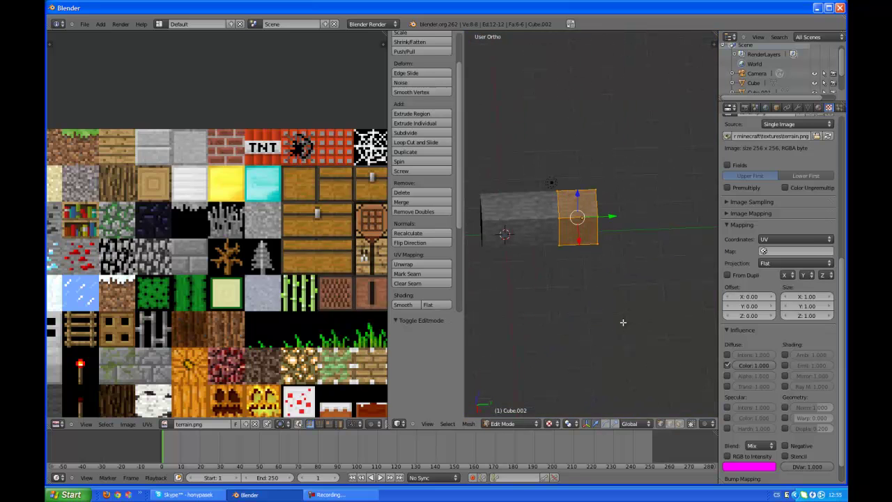
pyautogui.press('KP_5')
pyautogui.press('KP_5')
pyautogui.press('KP_5')
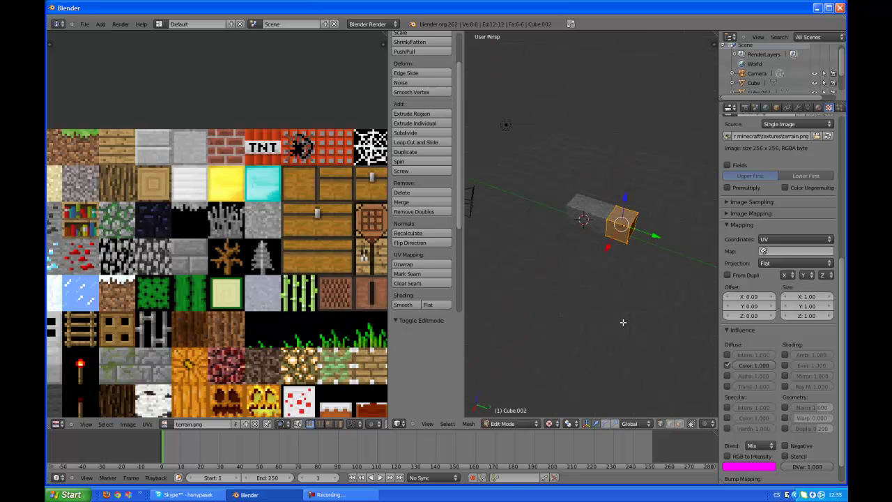
pyautogui.scroll(2, 622, 322)
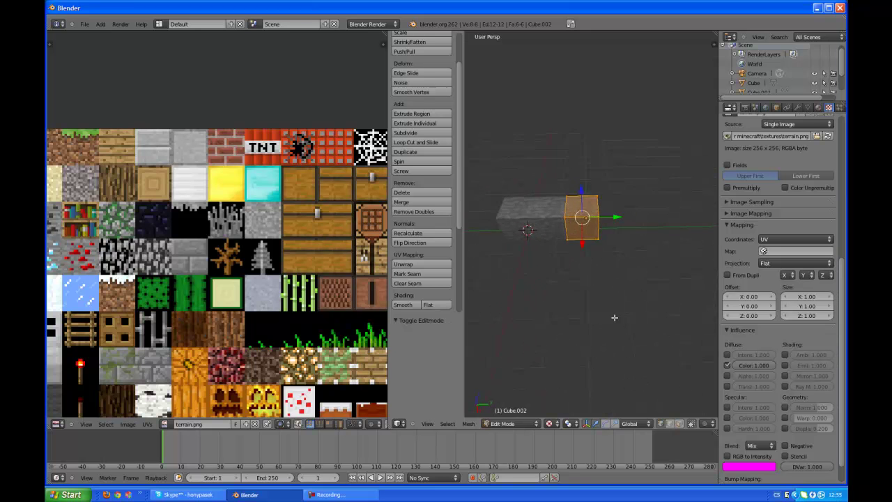
pyautogui.scroll(1, 613, 314)
pyautogui.scroll(1, 603, 308)
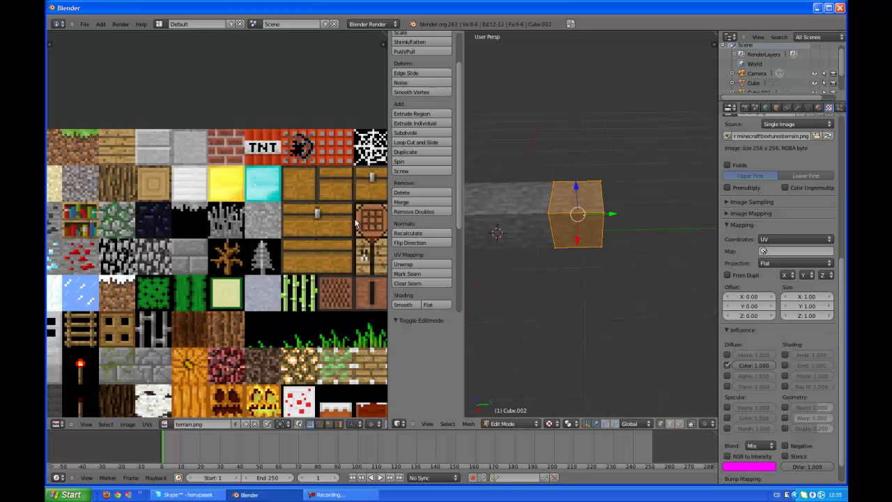
pyautogui.scroll(-4, 355, 223)
pyautogui.scroll(5, 115, 211)
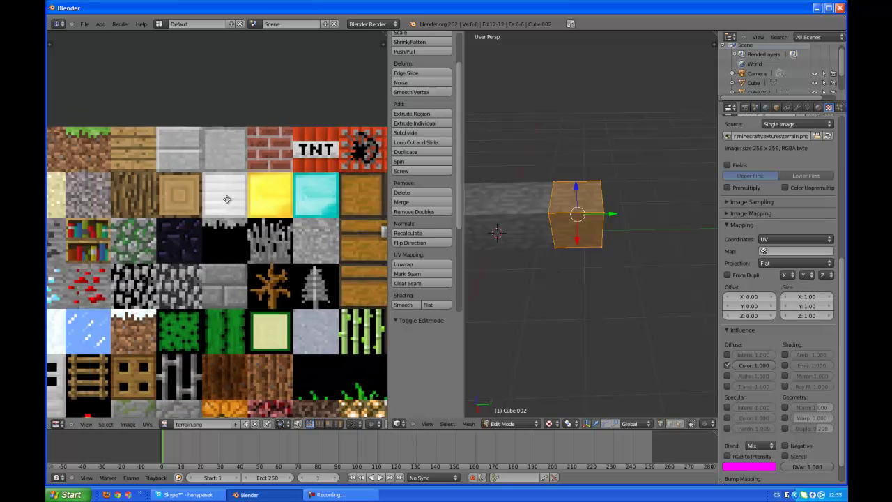
pyautogui.moveTo(209, 183); pyautogui.dragTo(313, 264, button='middle')
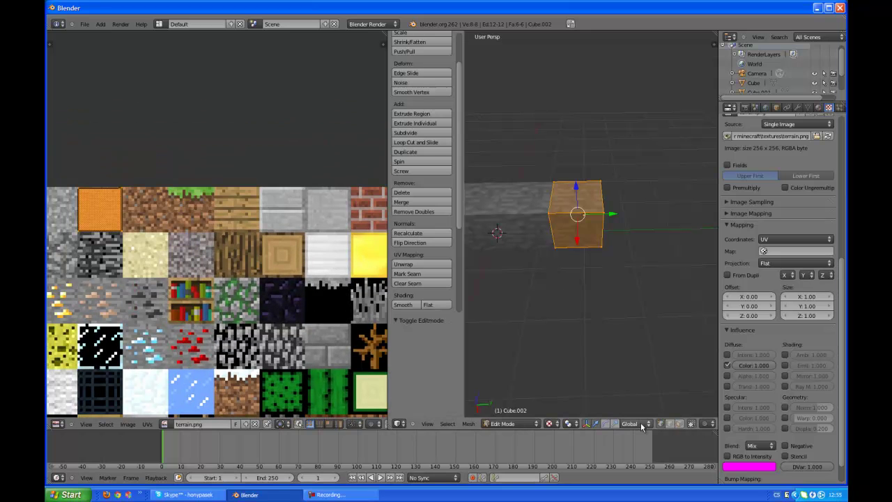
pyautogui.scroll(-2, 674, 424)
pyautogui.scroll(-2, 675, 424)
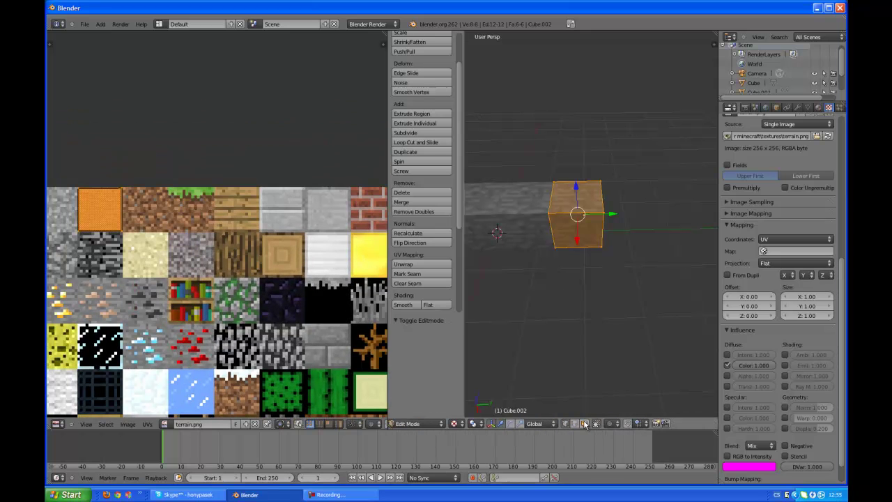
# Step: In face select mode, select Cube.002's top and bottom faces using wireframe view
pyautogui.click(585, 424)
pyautogui.rightClick(592, 192)
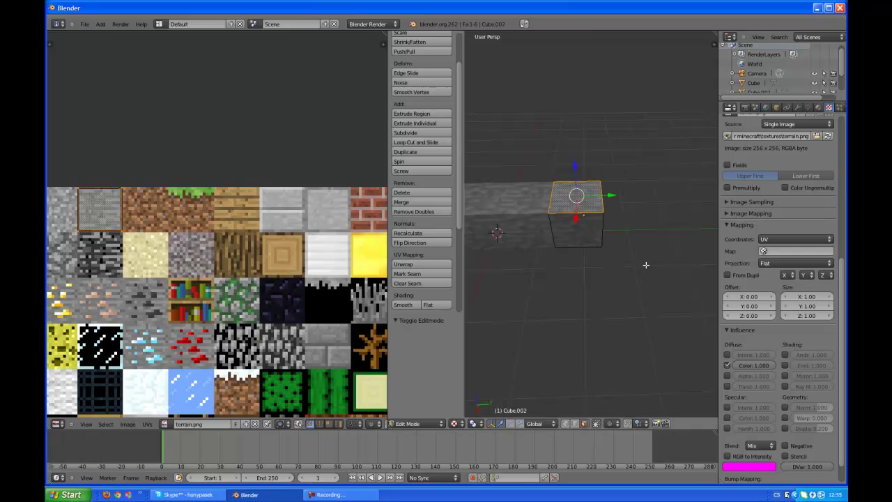
pyautogui.moveTo(646, 265); pyautogui.dragTo(644, 237, button='middle')
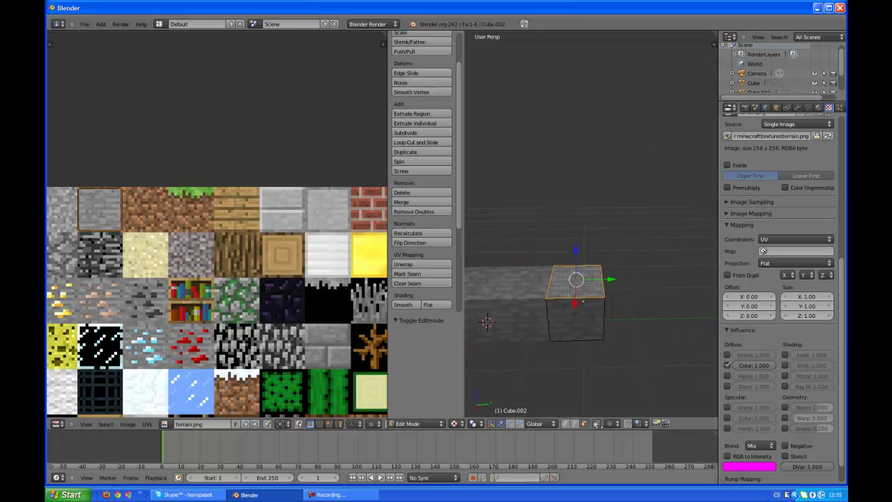
pyautogui.moveTo(630, 341)
pyautogui.mouseDown(button='middle')
pyautogui.moveTo(651, 298)
pyautogui.moveTo(602, 259)
pyautogui.mouseUp(button='middle')
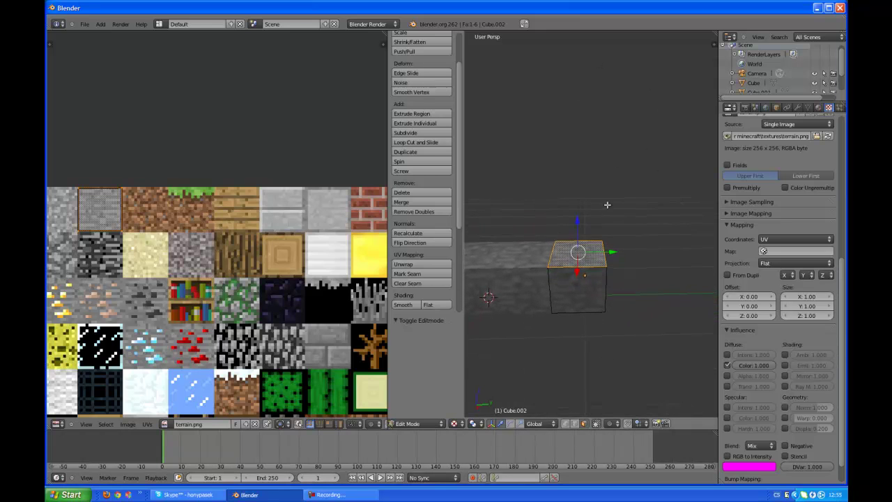
pyautogui.press('z')
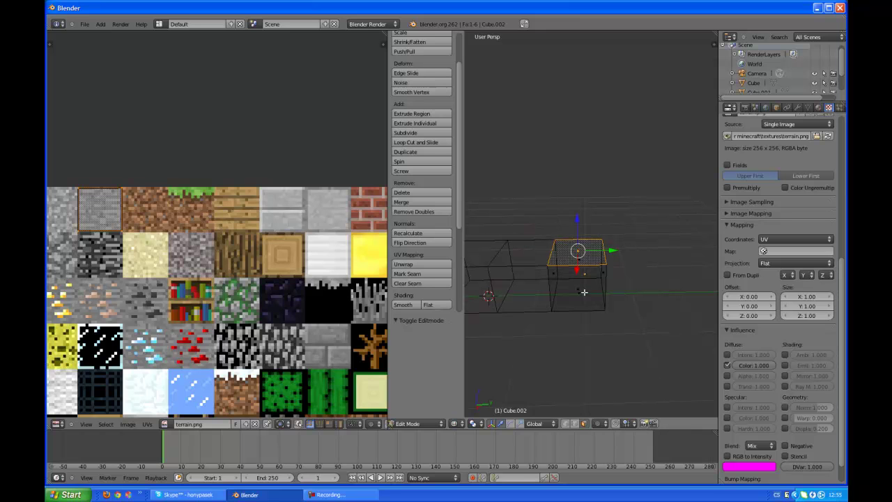
pyautogui.rightClick(580, 294)
pyautogui.keyDown('shift'); pyautogui.rightClick(578, 254); pyautogui.keyUp('shift')
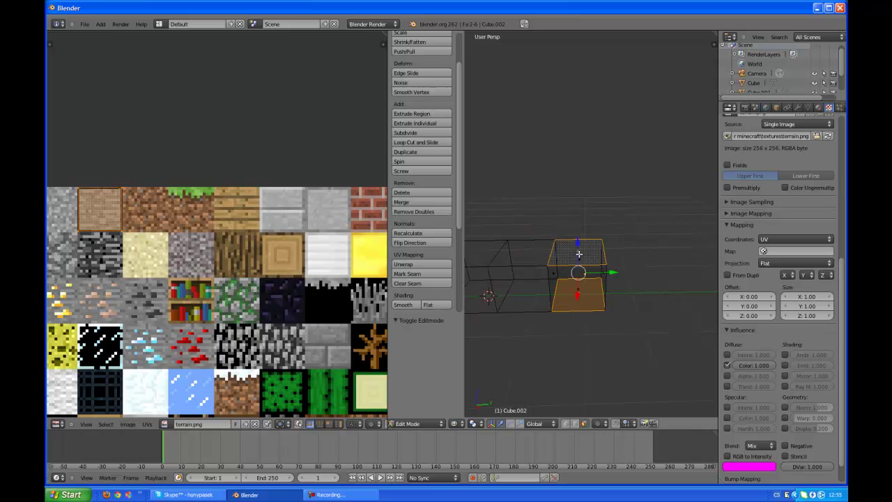
pyautogui.press('z')
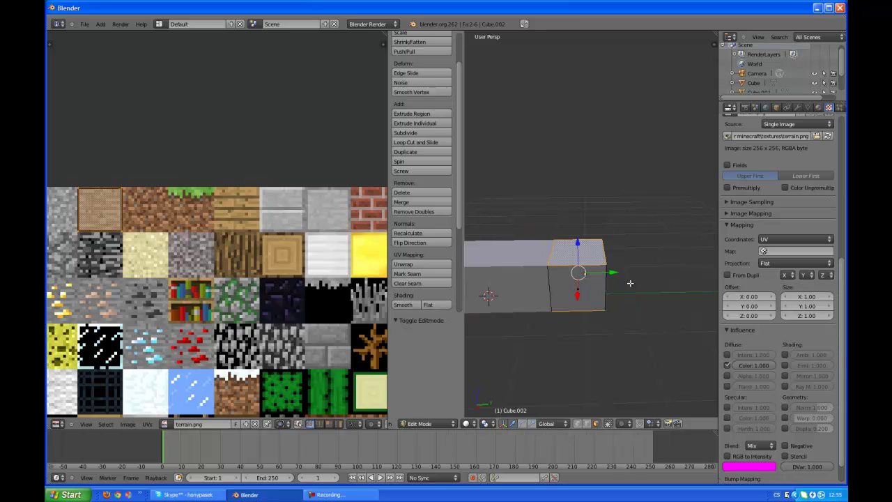
pyautogui.press('z')
pyautogui.moveTo(644, 265)
pyautogui.mouseDown(button='middle')
pyautogui.moveTo(643, 273)
pyautogui.moveTo(645, 266)
pyautogui.mouseUp(button='middle')
pyautogui.press('z')
pyautogui.press('z')
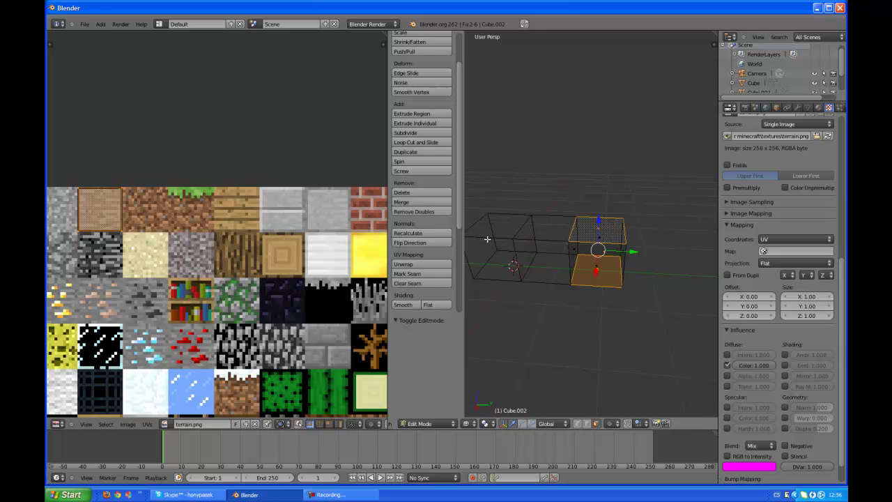
# Step: Align the top and bottom face UVs with terrain.png's oak ring tile and test-render
pyautogui.press('z')
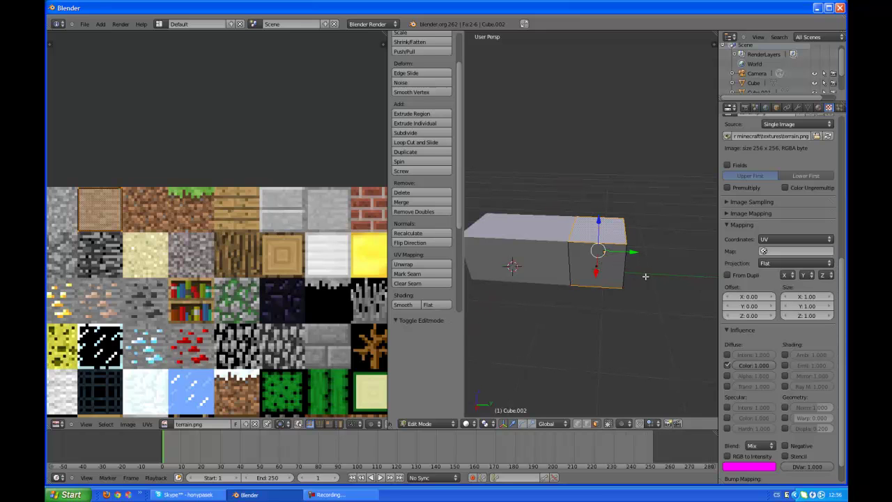
pyautogui.scroll(-5, 233, 234)
pyautogui.scroll(4, 234, 234)
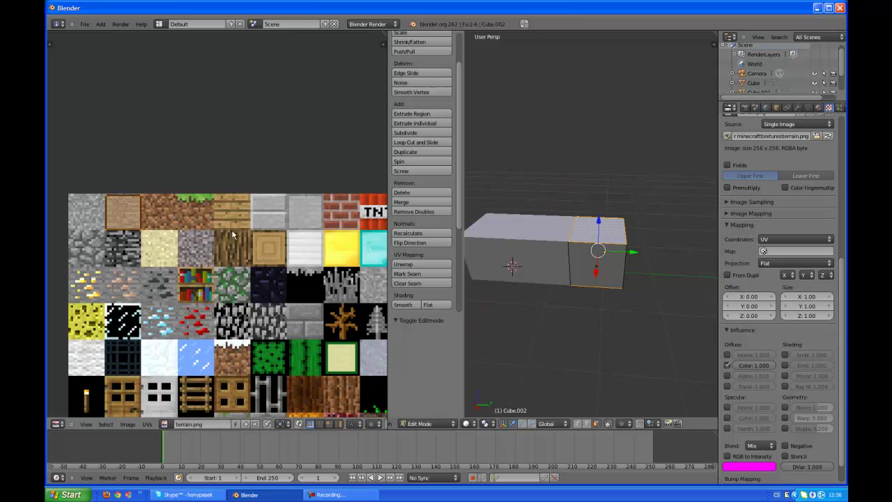
pyautogui.press('g')
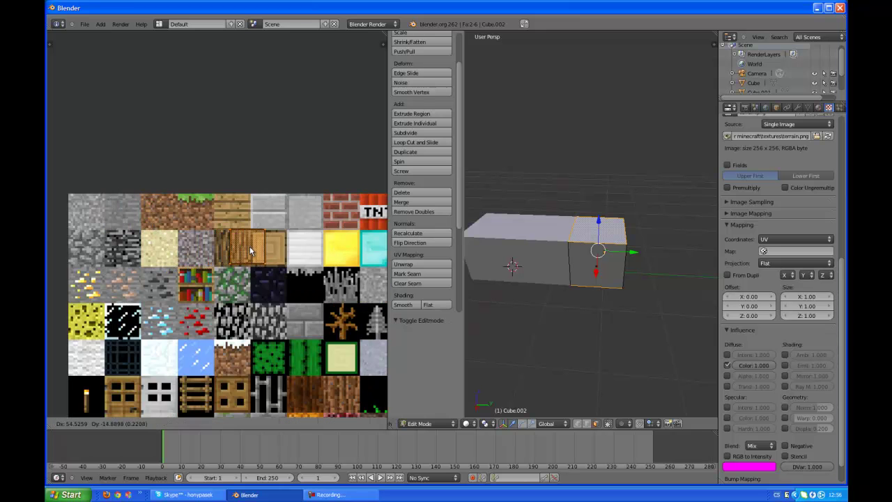
pyautogui.click(272, 248)
pyautogui.scroll(7, 272, 248)
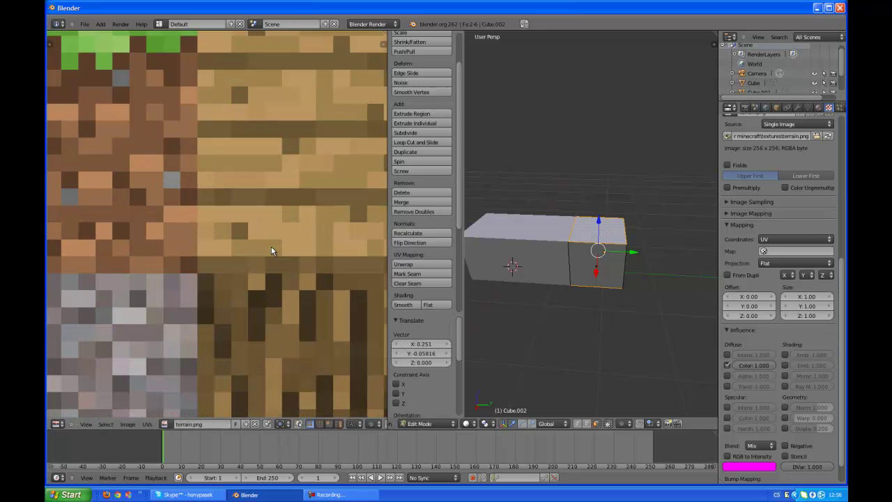
pyautogui.scroll(2, 305, 273)
pyautogui.moveTo(255, 223); pyautogui.dragTo(51, 182, button='middle')
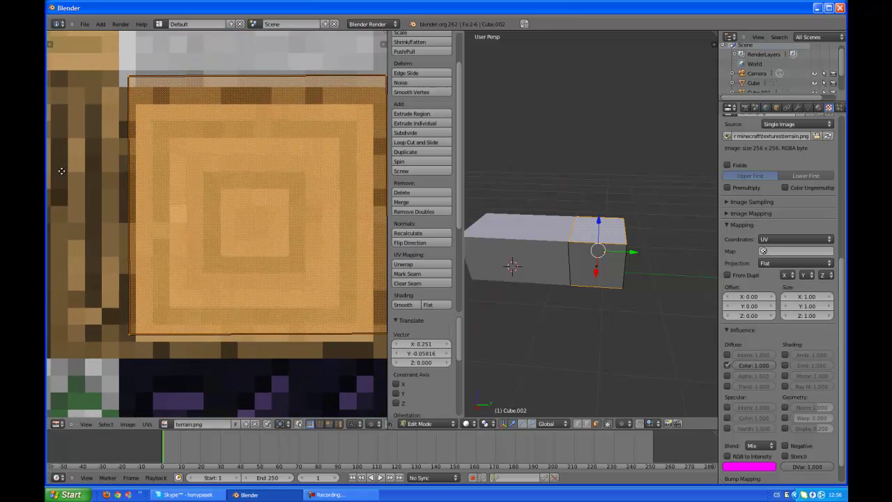
pyautogui.press('g')
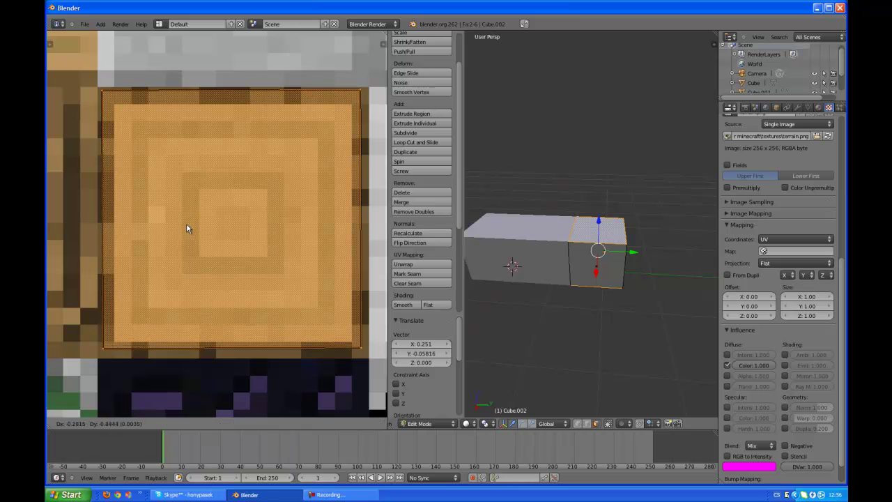
pyautogui.click(186, 225)
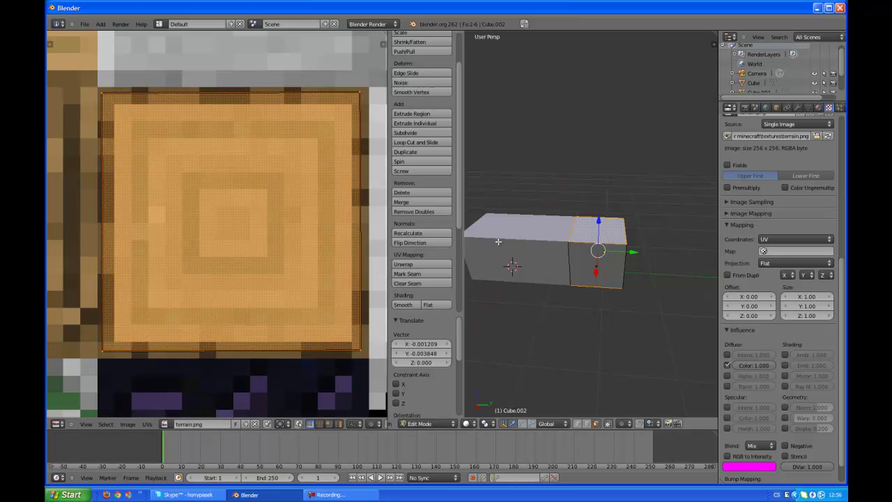
pyautogui.press('F12')
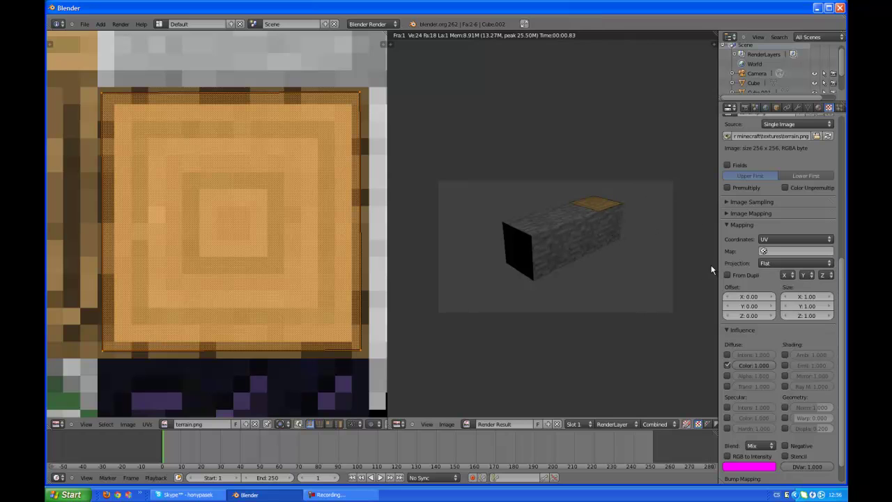
pyautogui.press('Escape')
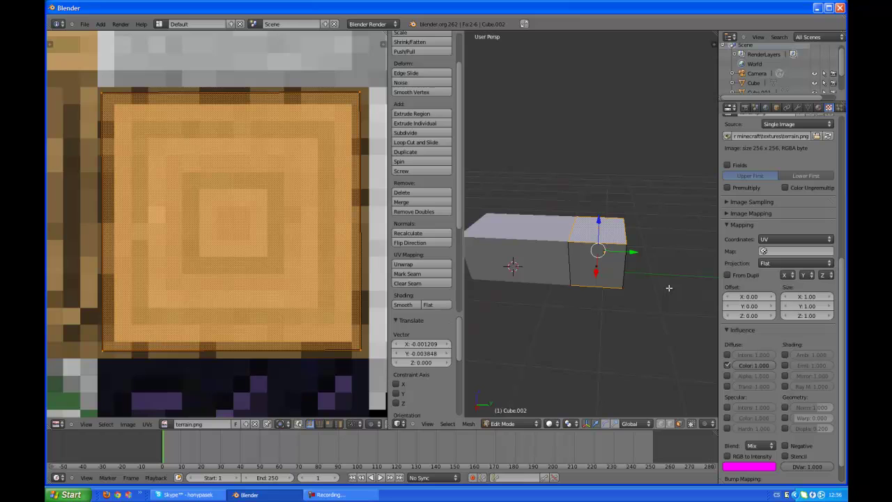
# Step: Isolate Cube.002 in local view and select all its faces in wireframe
pyautogui.press('KP_Divide')
pyautogui.scroll(-8, 668, 287)
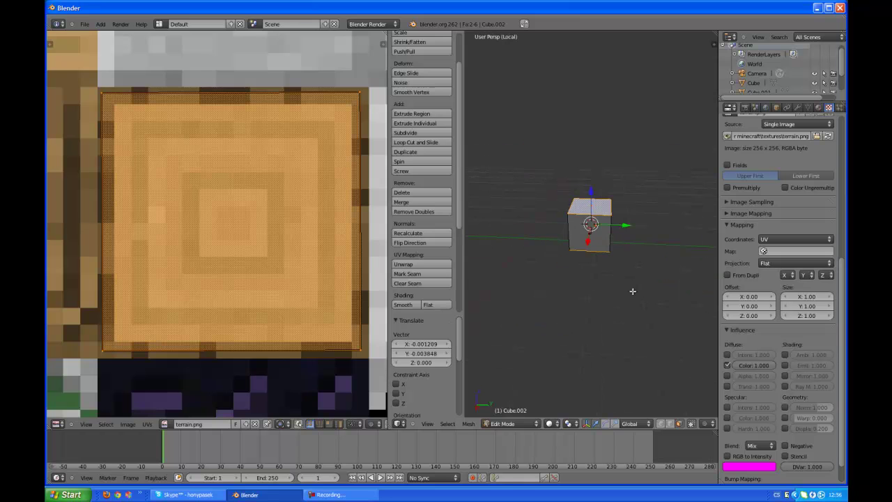
pyautogui.scroll(4, 633, 291)
pyautogui.scroll(3, 633, 292)
pyautogui.press('z')
pyautogui.rightClick(574, 211)
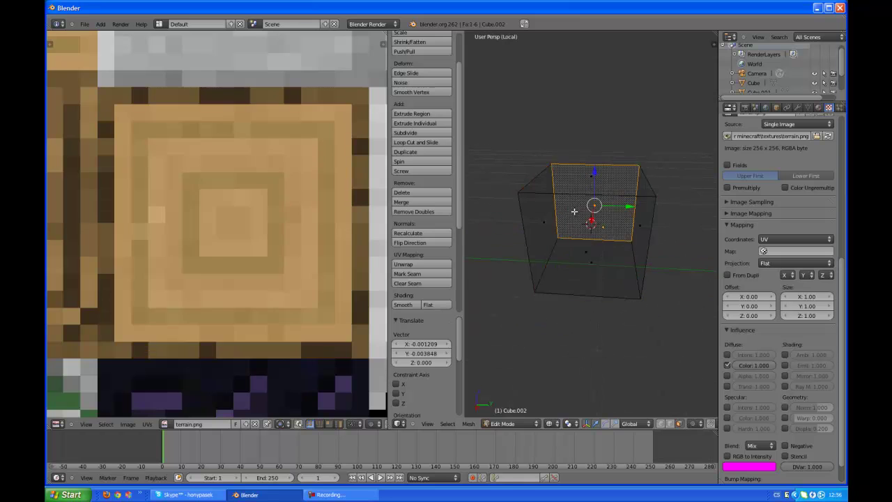
pyautogui.keyDown('shift'); pyautogui.rightClick(642, 223); pyautogui.keyUp('shift')
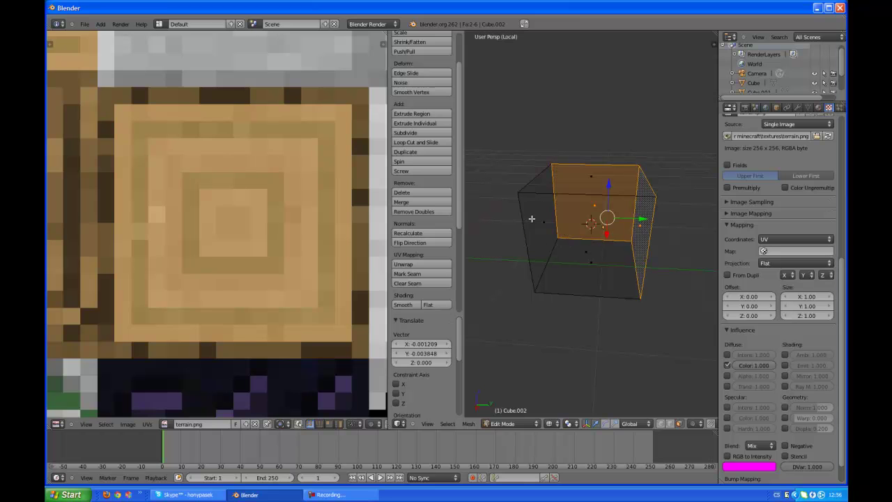
pyautogui.press('a')
# Step: Position the selected UVs squarely over the oak bark tile, then exit local view
pyautogui.moveTo(608, 260); pyautogui.dragTo(499, 295, button='middle')
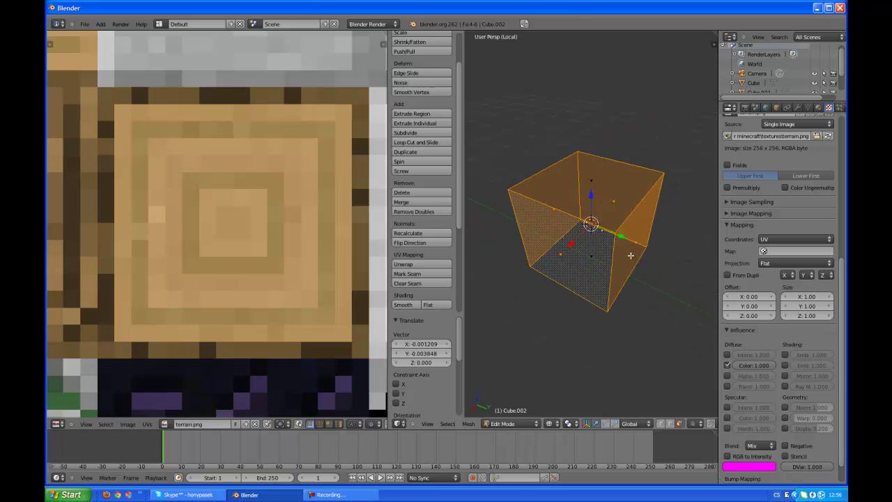
pyautogui.moveTo(498, 296); pyautogui.dragTo(585, 236, button='middle')
pyautogui.scroll(-2, 218, 185)
pyautogui.scroll(-5, 215, 184)
pyautogui.scroll(2, 210, 183)
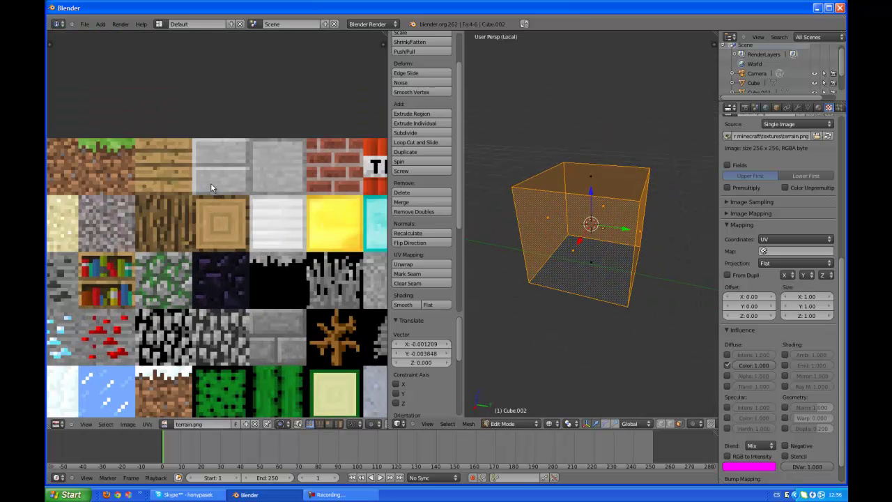
pyautogui.press('g')
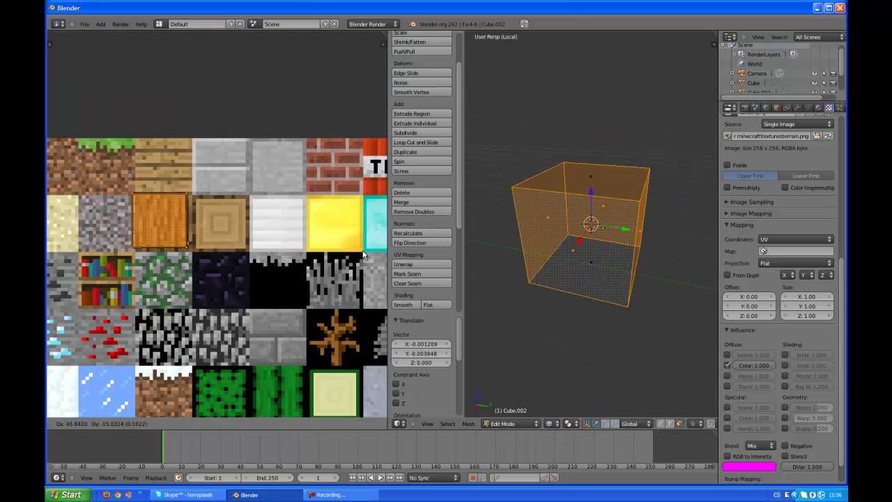
pyautogui.click(183, 213)
pyautogui.scroll(5, 222, 218)
pyautogui.moveTo(213, 217); pyautogui.dragTo(308, 252, button='middle')
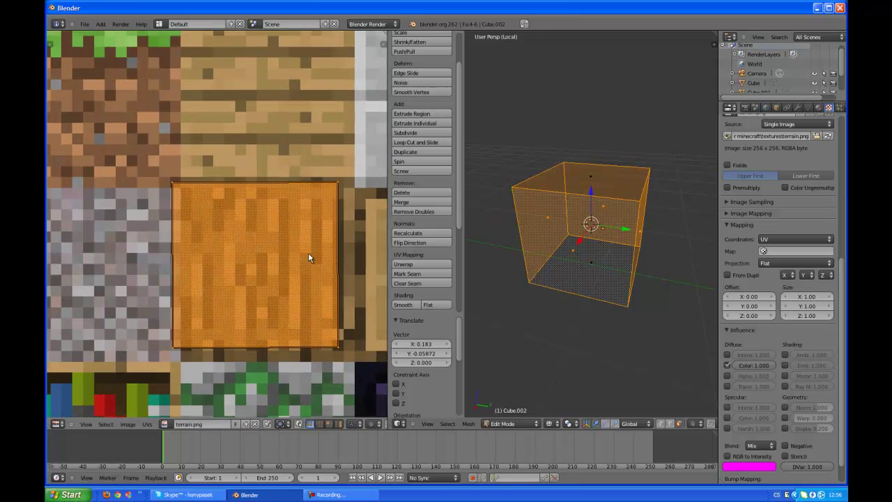
pyautogui.press('g')
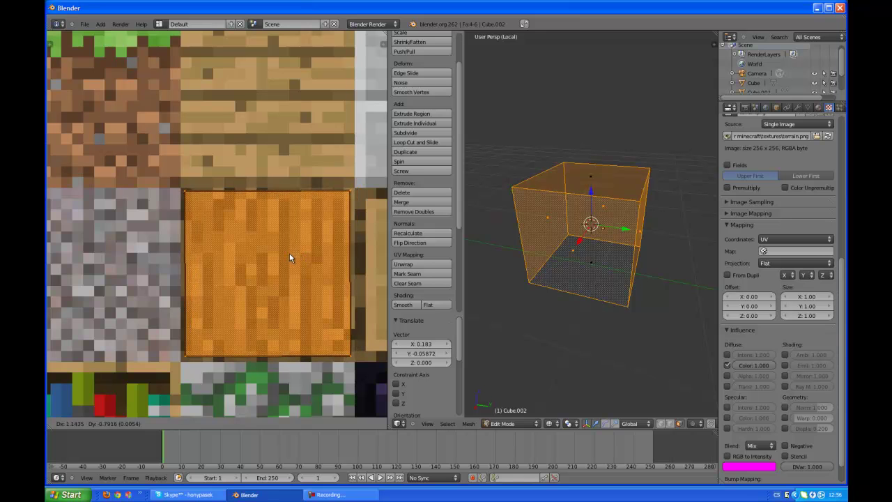
pyautogui.click(289, 253)
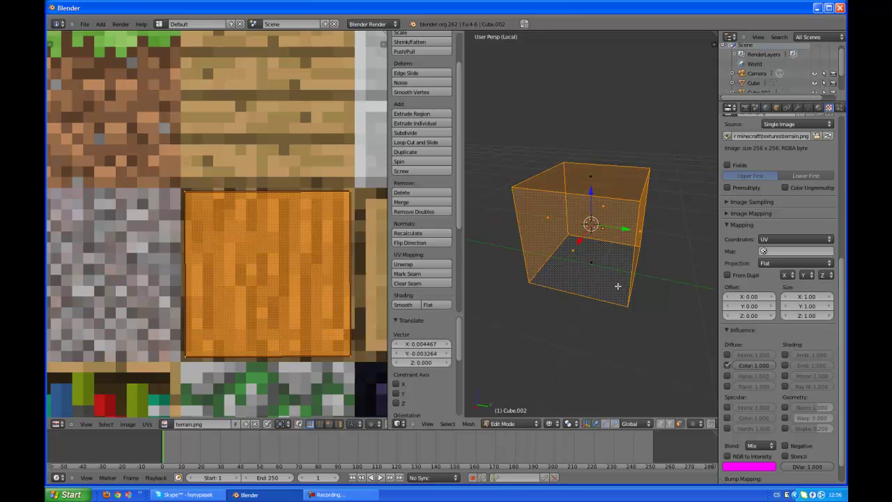
pyautogui.press('KP_Divide')
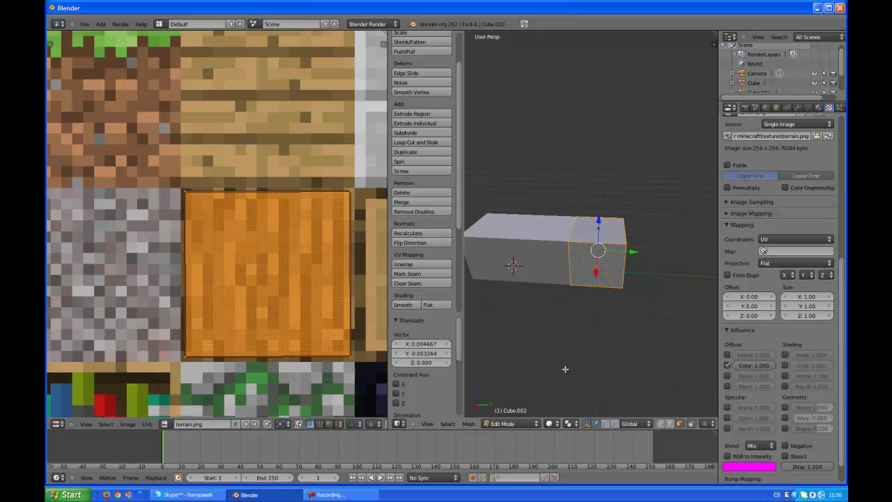
# Step: Return to Object Mode and test-render the log-textured block
pyautogui.press('Tab')
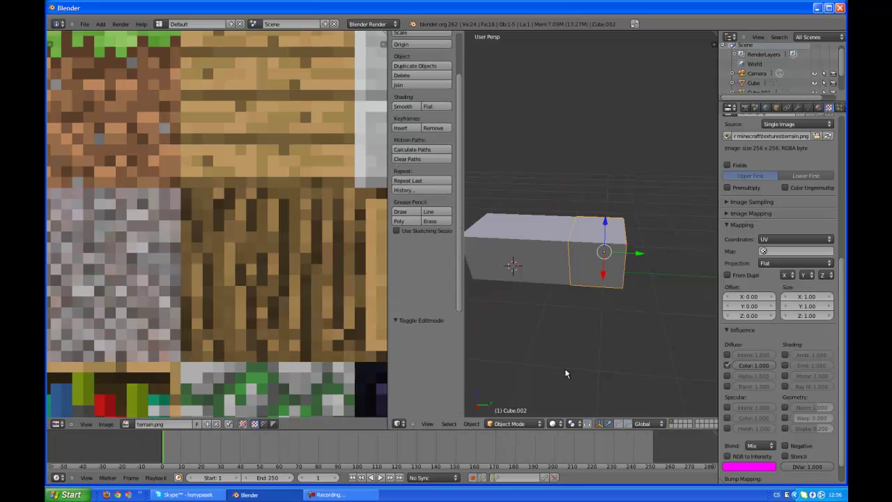
pyautogui.press('F12')
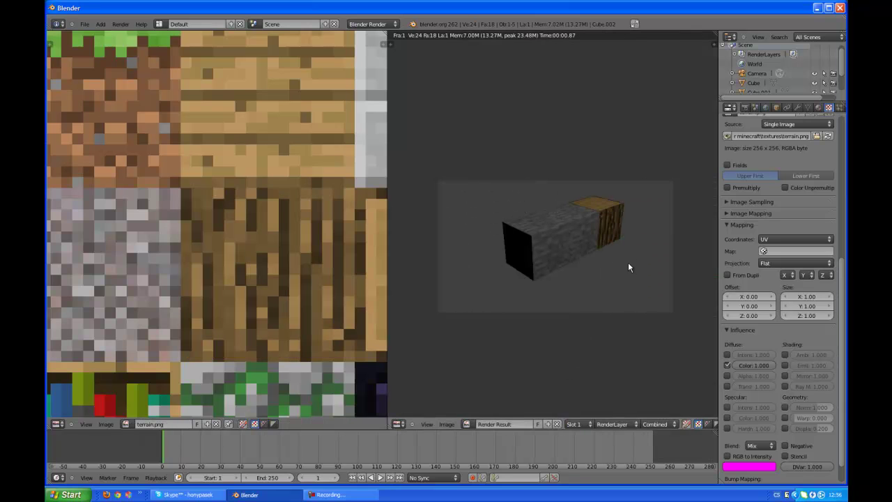
pyautogui.moveTo(635, 235)
pyautogui.mouseDown(button='middle')
pyautogui.moveTo(504, 374)
pyautogui.moveTo(665, 207)
pyautogui.mouseUp(button='middle')
pyautogui.press('Escape')
# Step: Frame the block row in camera view and render it again
pyautogui.press('KP_0')
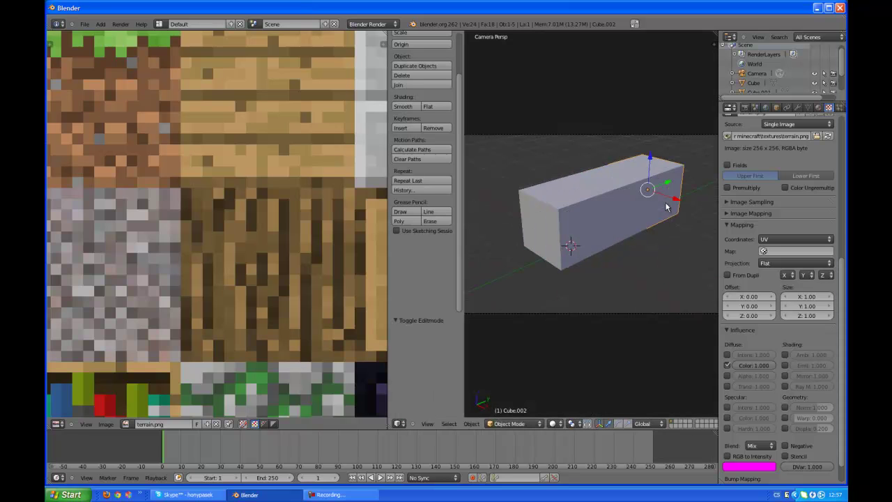
pyautogui.moveTo(595, 222)
pyautogui.mouseDown(button='middle')
pyautogui.moveTo(487, 239)
pyautogui.moveTo(580, 223)
pyautogui.moveTo(424, 217)
pyautogui.mouseUp(button='middle')
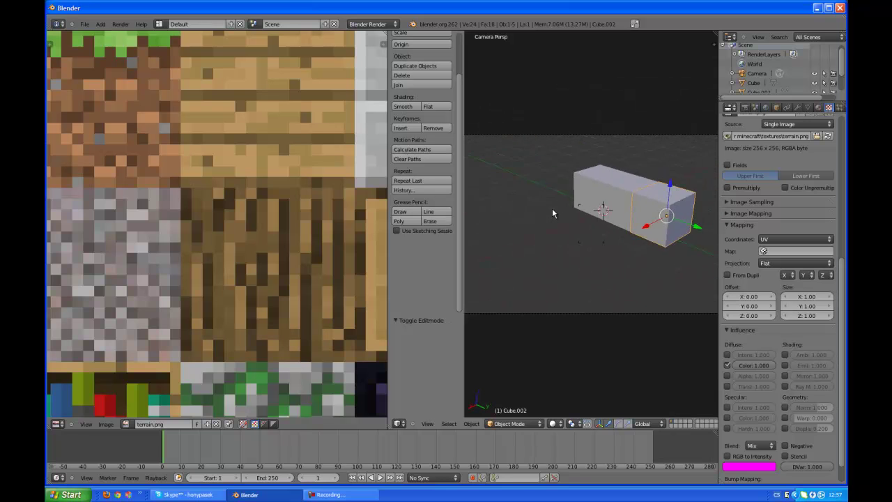
pyautogui.press('F12')
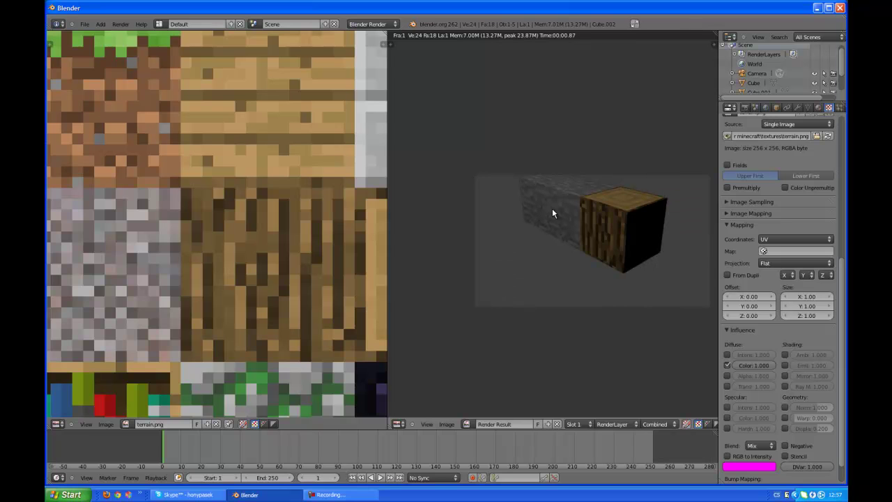
pyautogui.scroll(2, 675, 221)
pyautogui.scroll(-2, 674, 223)
pyautogui.moveTo(673, 217)
pyautogui.mouseDown(button='middle')
pyautogui.moveTo(513, 234)
pyautogui.moveTo(571, 193)
pyautogui.mouseUp(button='middle')
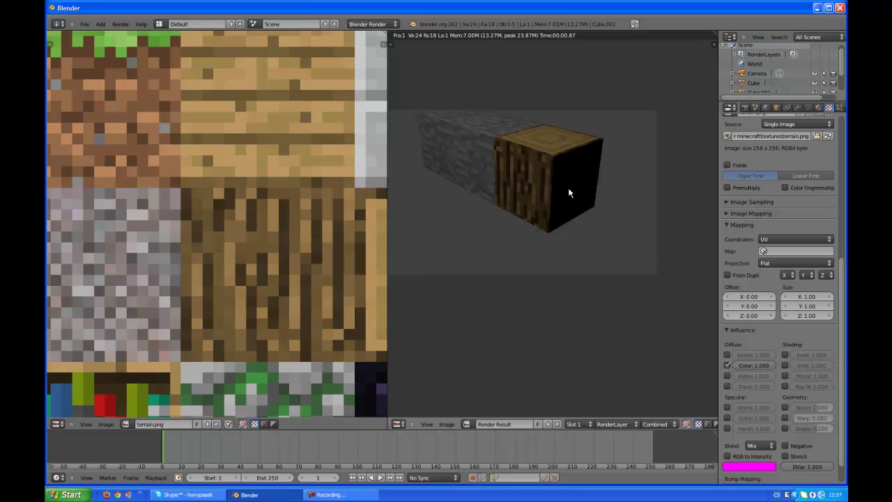
pyautogui.press('Escape')
pyautogui.scroll(-2, 557, 208)
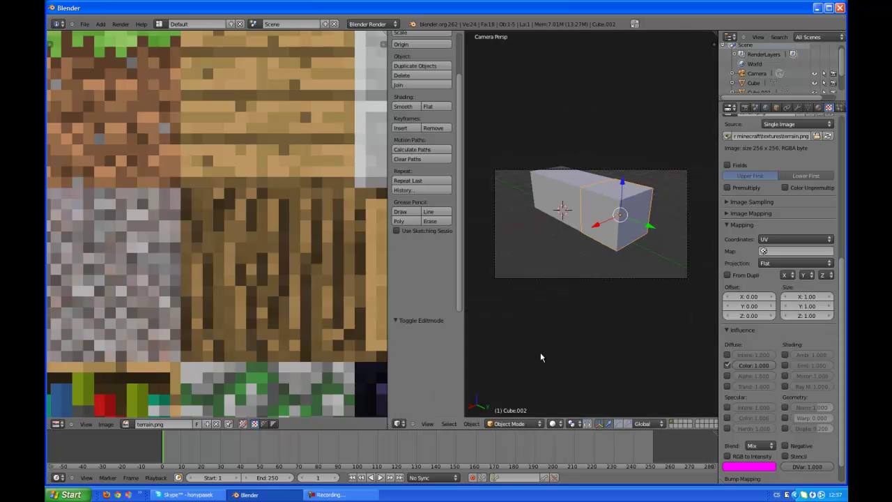
# Step: Zoom the UV/Image Editor in and out and pan across the terrain.png atlas
pyautogui.scroll(-2, 529, 251)
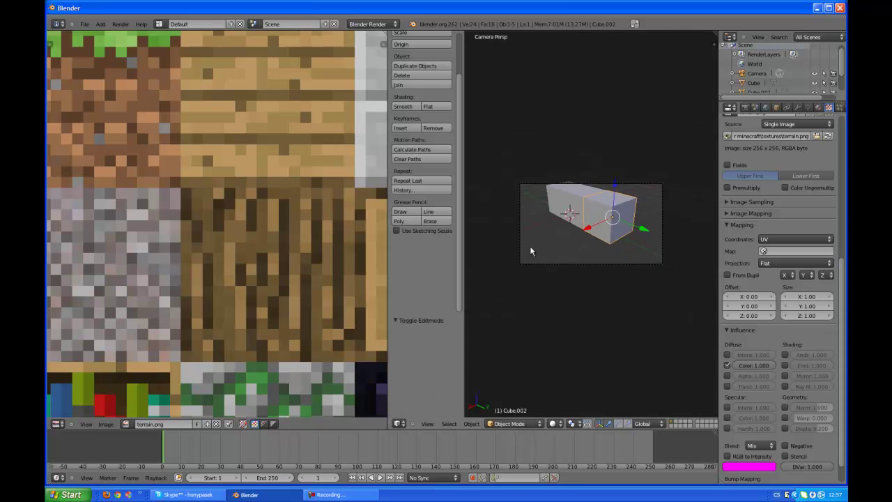
pyautogui.scroll(5, 529, 251)
pyautogui.scroll(-2, 530, 250)
pyautogui.scroll(-1, 195, 209)
pyautogui.scroll(-8, 194, 210)
pyautogui.scroll(-4, 195, 211)
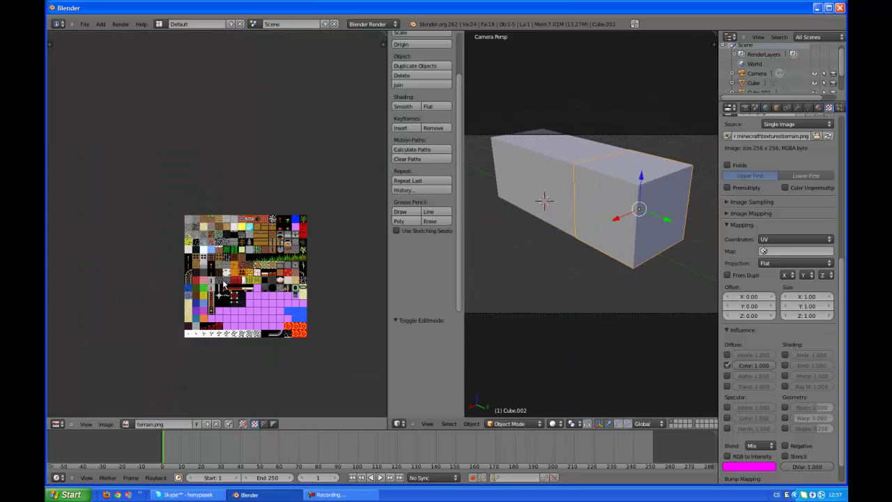
pyautogui.scroll(4, 202, 307)
pyautogui.scroll(1, 202, 307)
pyautogui.moveTo(366, 77); pyautogui.dragTo(290, 140, button='middle')
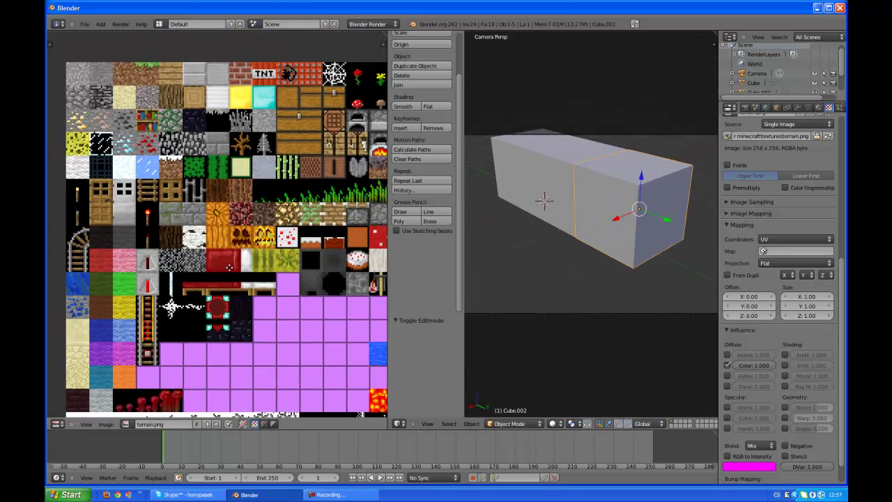
pyautogui.scroll(-1, 291, 134)
pyautogui.scroll(-2, 320, 181)
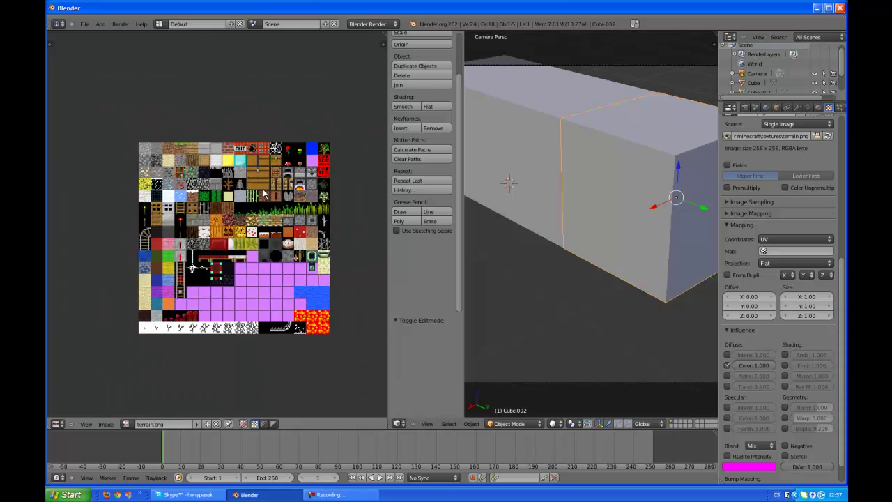
pyautogui.scroll(-1, 347, 222)
pyautogui.scroll(5, 346, 221)
pyautogui.scroll(-2, 347, 220)
pyautogui.scroll(1, 346, 220)
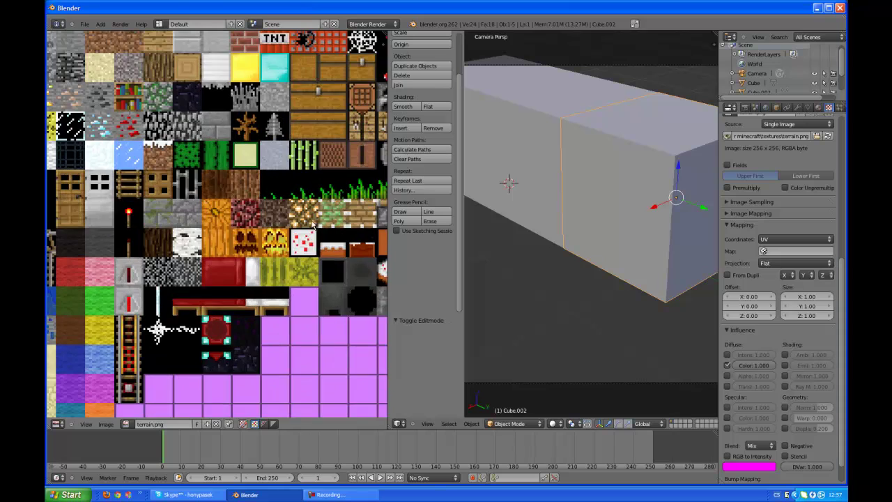
pyautogui.scroll(-7, 209, 214)
pyautogui.scroll(6, 209, 215)
# Step: Pan to the atlas's lower rows and zoom out until all of terrain.png fits the view
pyautogui.moveTo(209, 215); pyautogui.dragTo(232, 259, button='middle')
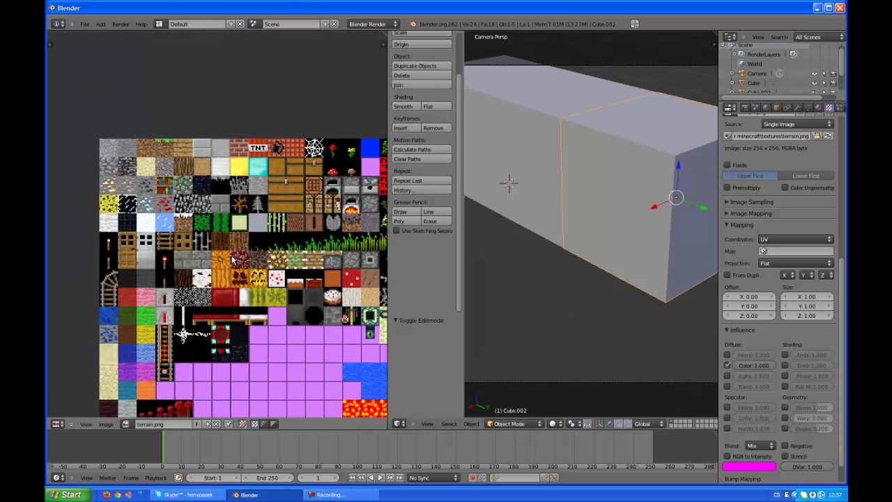
pyautogui.scroll(1, 182, 215)
pyautogui.moveTo(182, 214)
pyautogui.mouseDown(button='middle')
pyautogui.moveTo(250, 225)
pyautogui.moveTo(210, 204)
pyautogui.mouseUp(button='middle')
pyautogui.moveTo(241, 270); pyautogui.dragTo(273, 236, button='middle')
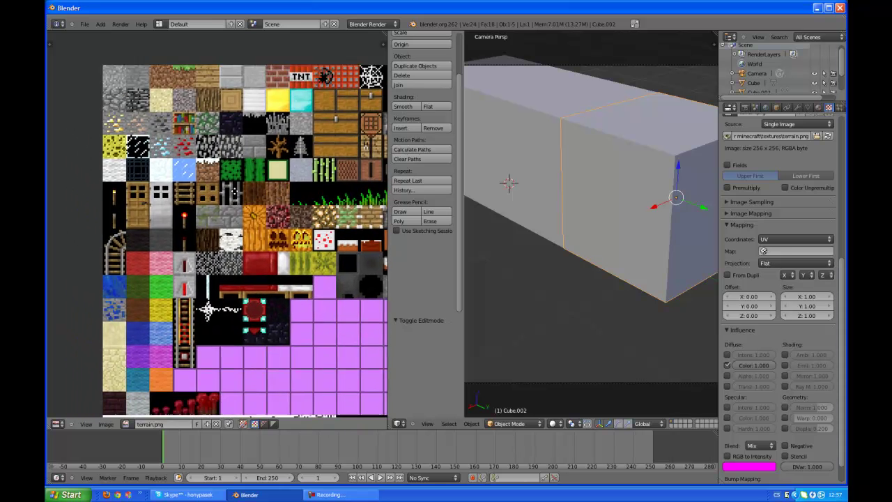
pyautogui.scroll(4, 313, 288)
pyautogui.scroll(-4, 313, 288)
pyautogui.scroll(1, 261, 253)
pyautogui.scroll(-1, 261, 253)
pyautogui.moveTo(262, 254); pyautogui.dragTo(230, 247, button='middle')
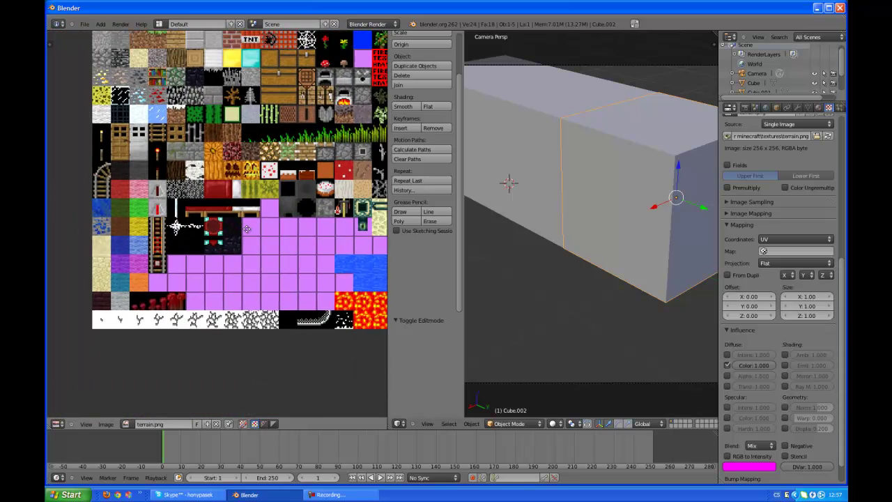
pyautogui.scroll(-1, 230, 248)
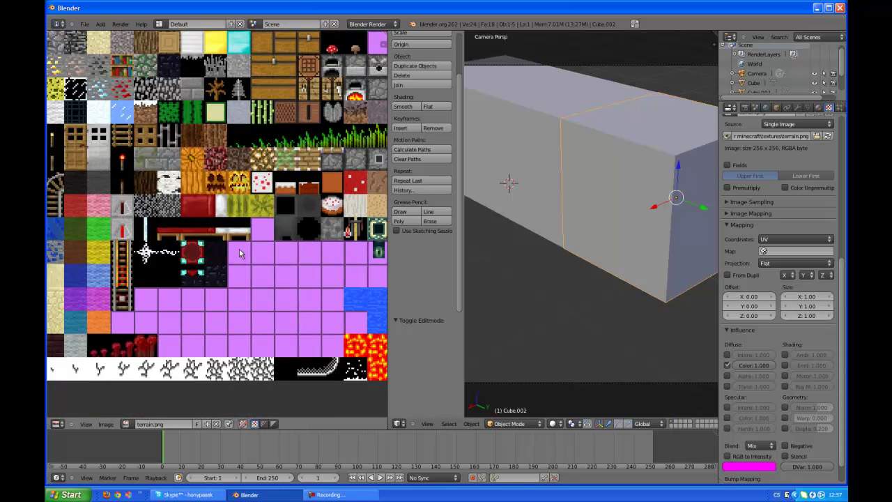
pyautogui.scroll(-1, 230, 249)
pyautogui.moveTo(231, 260); pyautogui.dragTo(210, 284, button='middle')
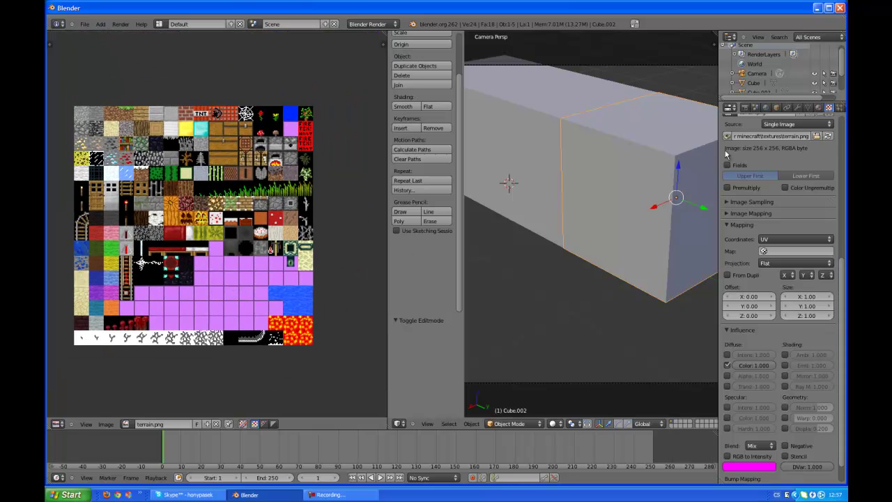
pyautogui.click(816, 8)
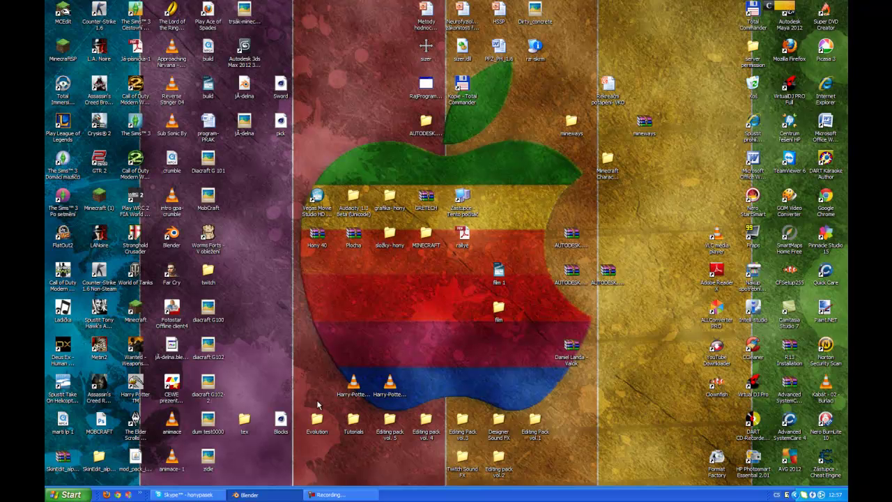
pyautogui.doubleClick(209, 457)
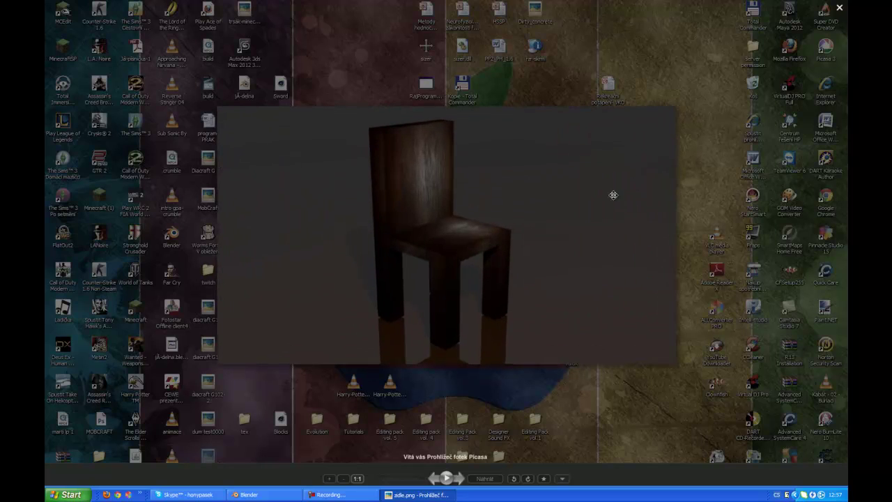
pyautogui.scroll(3, 518, 199)
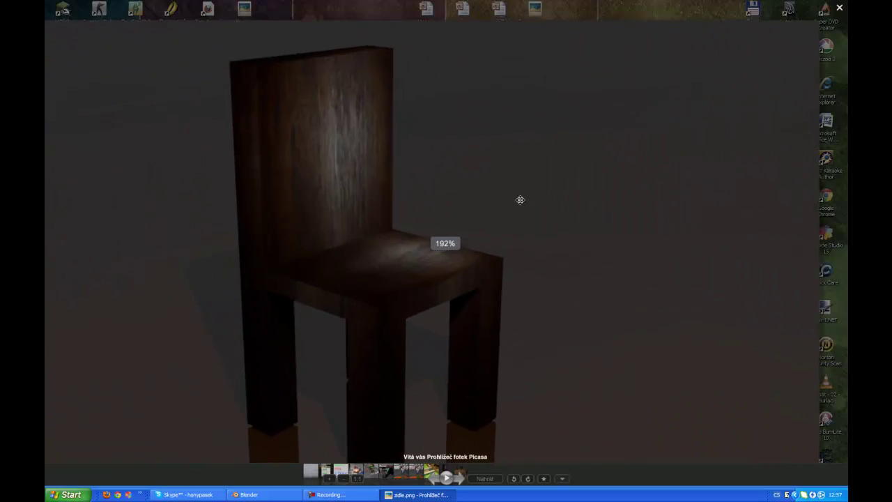
pyautogui.press('Escape')
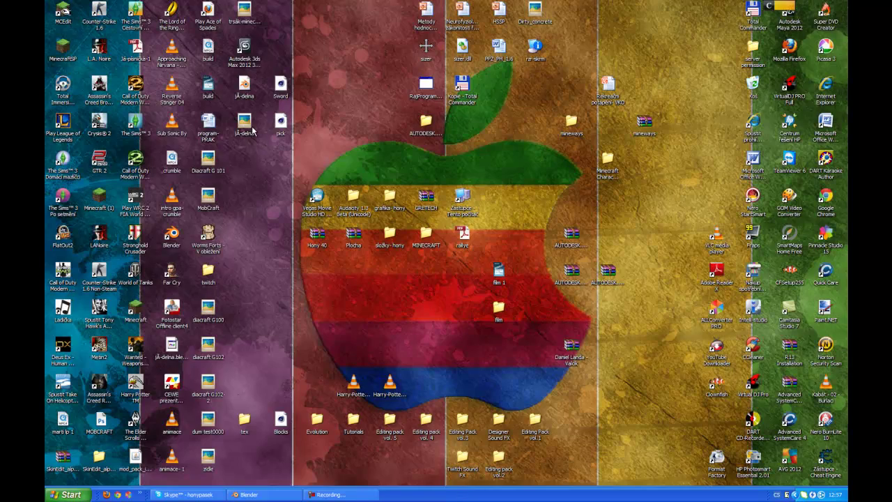
pyautogui.doubleClick(245, 125)
pyautogui.scroll(3, 328, 190)
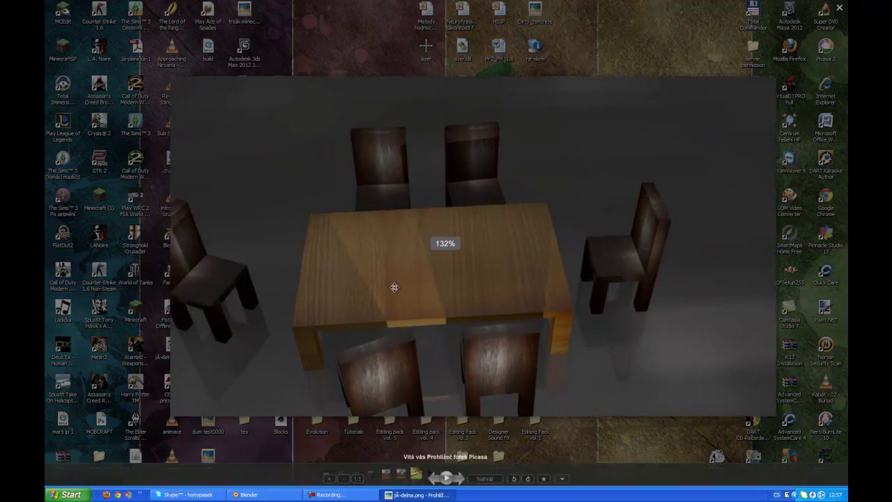
pyautogui.scroll(-3, 395, 287)
pyautogui.press('Escape')
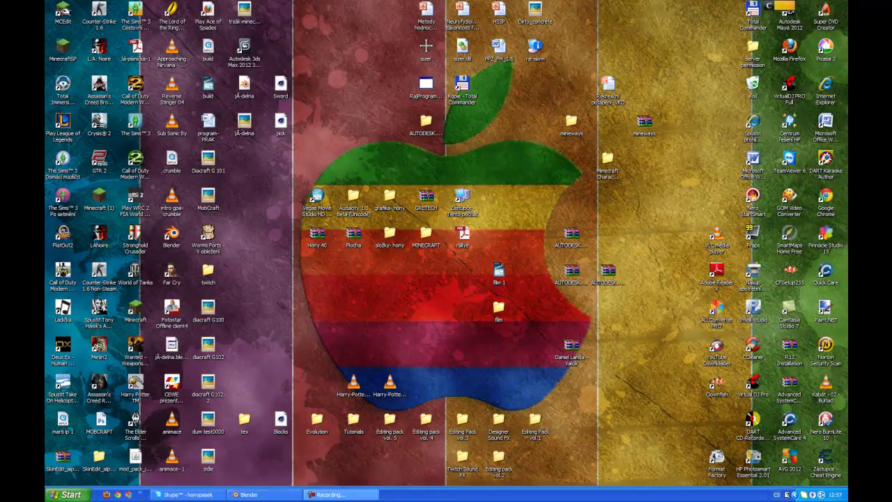
pyautogui.hotkey('alt', 'Tab')
pyautogui.scroll(-3, 574, 172)
# Step: Orbit around the block row, then render with F12 to show stone cubes ending in the oak log
pyautogui.scroll(-2, 588, 174)
pyautogui.moveTo(587, 175)
pyautogui.mouseDown(button='middle')
pyautogui.moveTo(645, 213)
pyautogui.moveTo(585, 175)
pyautogui.moveTo(475, 212)
pyautogui.moveTo(581, 165)
pyautogui.moveTo(585, 174)
pyautogui.moveTo(360, 191)
pyautogui.moveTo(414, 209)
pyautogui.moveTo(623, 176)
pyautogui.moveTo(611, 172)
pyautogui.moveTo(648, 147)
pyautogui.mouseUp(button='middle')
pyautogui.scroll(-3, 645, 218)
pyautogui.moveTo(465, 174)
pyautogui.mouseDown(button='middle')
pyautogui.moveTo(637, 162)
pyautogui.moveTo(632, 349)
pyautogui.moveTo(641, 206)
pyautogui.moveTo(629, 224)
pyautogui.mouseUp(button='middle')
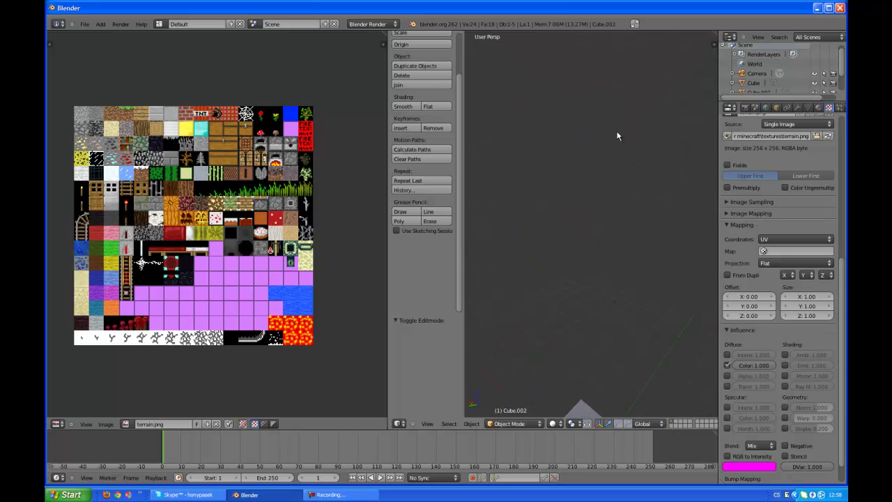
pyautogui.moveTo(597, 301); pyautogui.dragTo(637, 133, button='middle')
pyautogui.moveTo(602, 364)
pyautogui.mouseDown(button='middle')
pyautogui.moveTo(554, 424)
pyautogui.moveTo(607, 339)
pyautogui.moveTo(705, 365)
pyautogui.moveTo(681, 363)
pyautogui.mouseUp(button='middle')
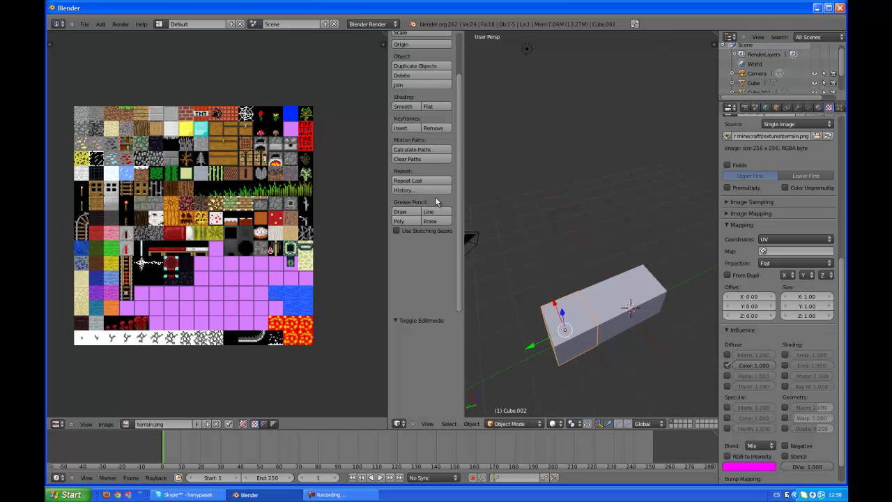
pyautogui.press('F12')
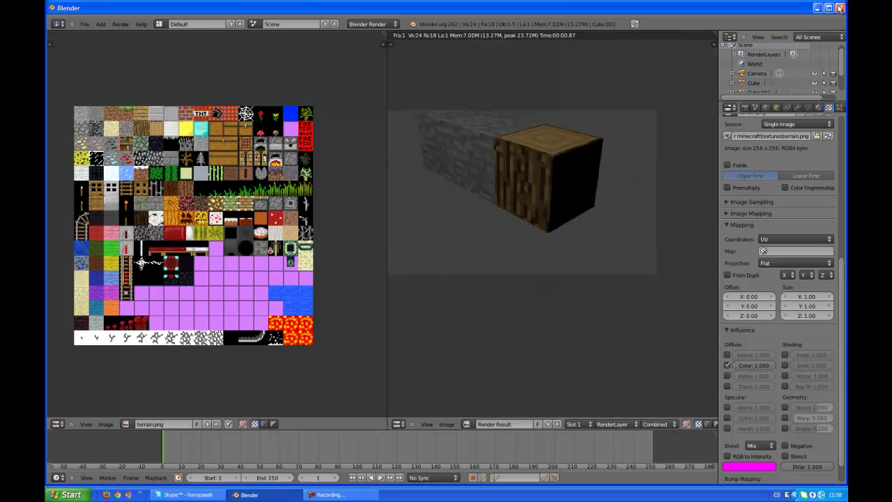